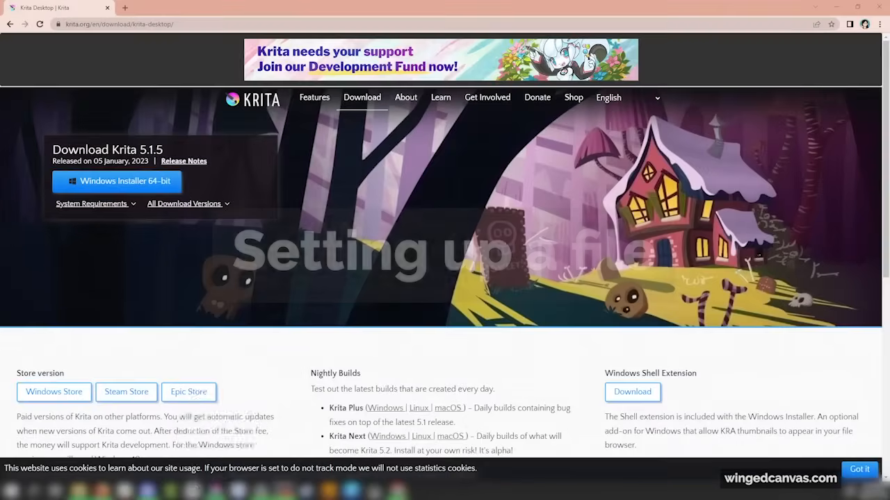
# Switch to Krita and create a 3000 × 3000 px custom document at 300 pixels/inch in RGB/Alpha, 8-bit.
pyautogui.click(216, 492)
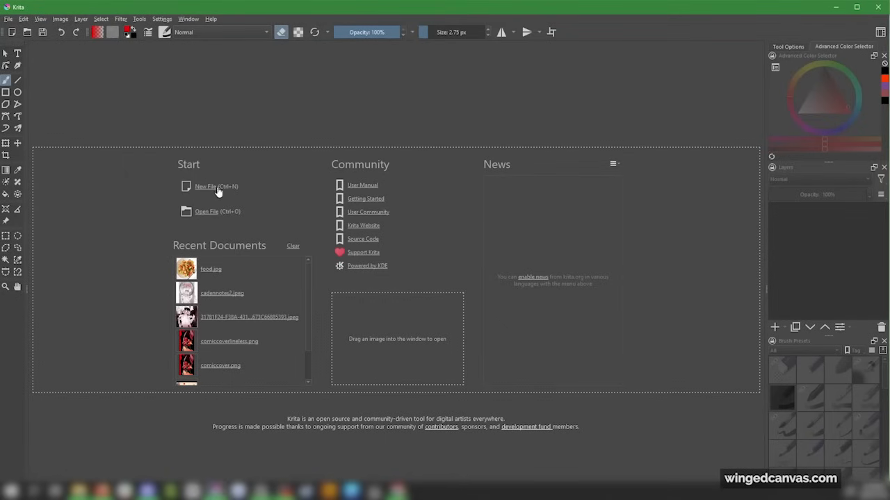
pyautogui.hotkey('ctrl', 'n')
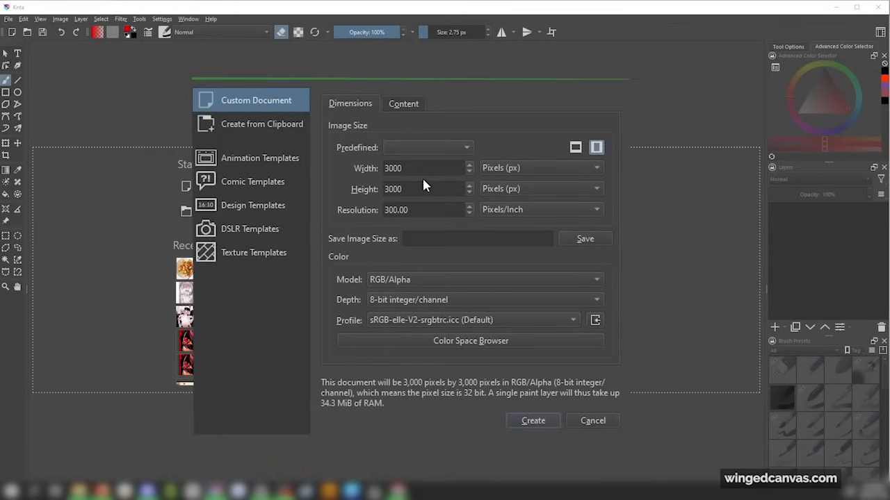
pyautogui.click(526, 421)
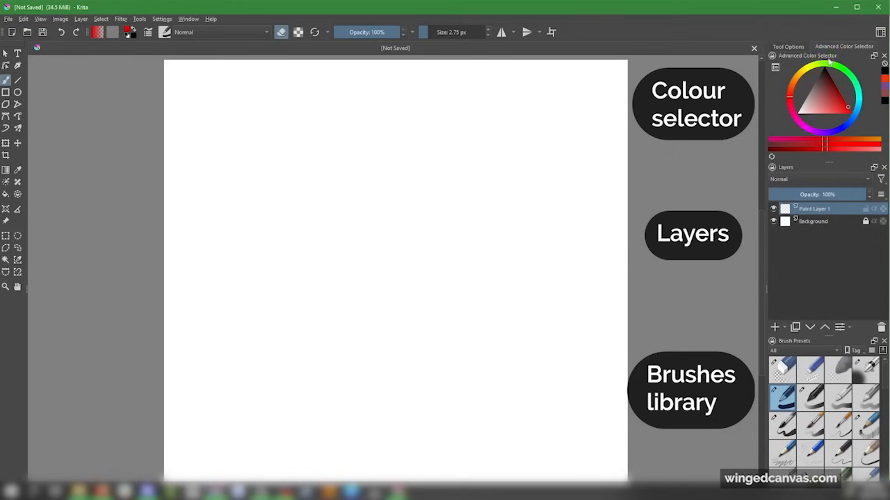
# Undock Tool Options from the Advanced Color Selector's tab group and place it between the color selector and the layers.
pyautogui.moveTo(796, 53); pyautogui.dragTo(842, 82)
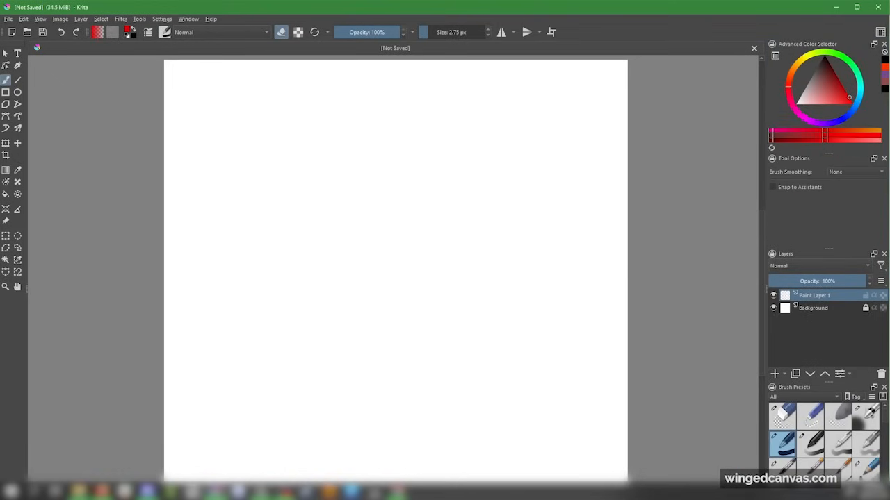
# Compare the tool options of several shape, fill, selection and path tools, ending with the Dynamic Brush tool.
pyautogui.click(7, 92)
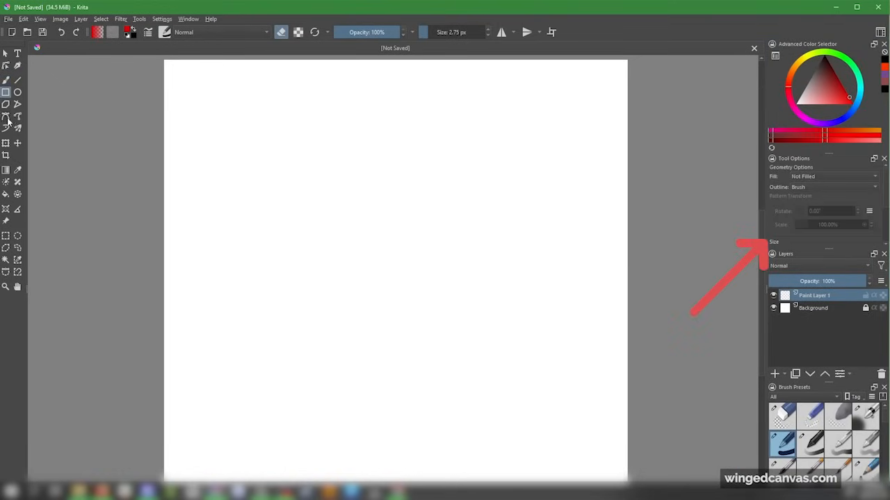
pyautogui.click(6, 194)
pyautogui.click(6, 235)
pyautogui.click(6, 260)
pyautogui.click(18, 116)
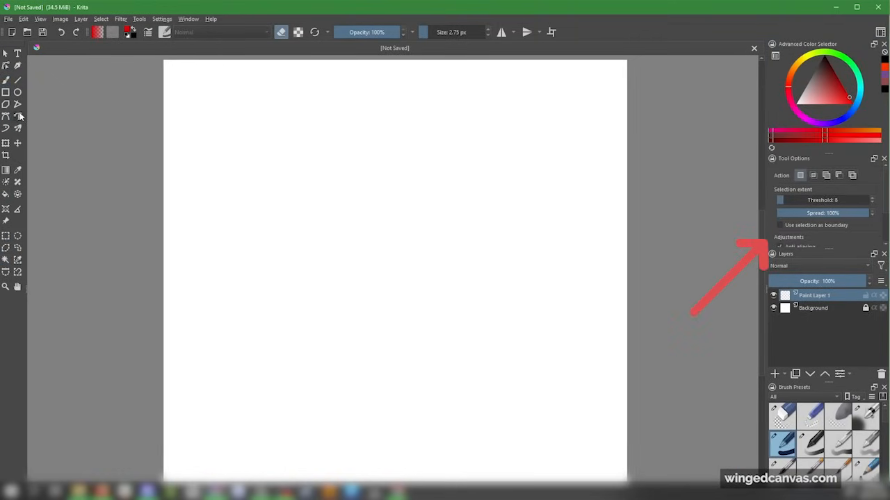
pyautogui.click(6, 128)
pyautogui.click(17, 93)
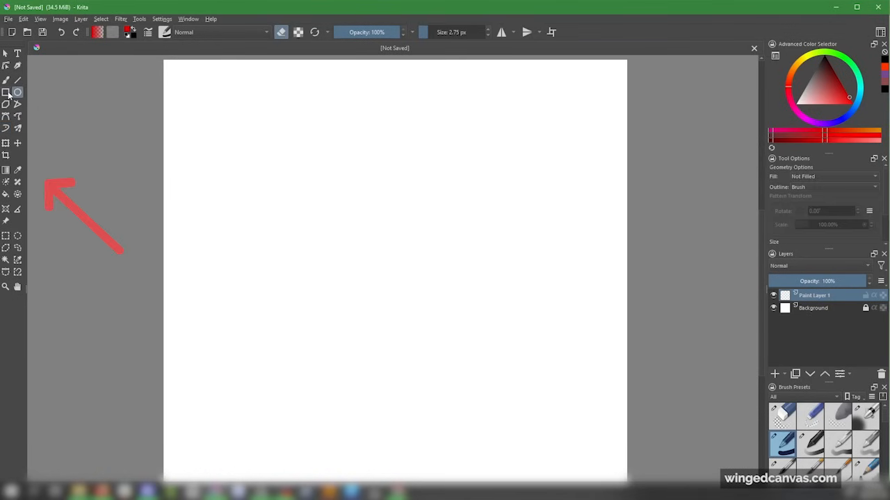
pyautogui.click(5, 129)
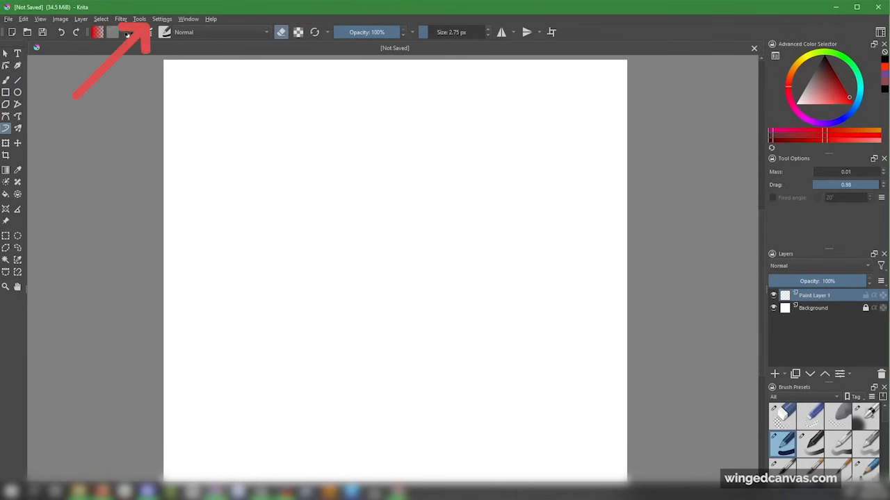
# Review the available dockers, then close the Tool Options docker and show it again.
pyautogui.click(161, 19)
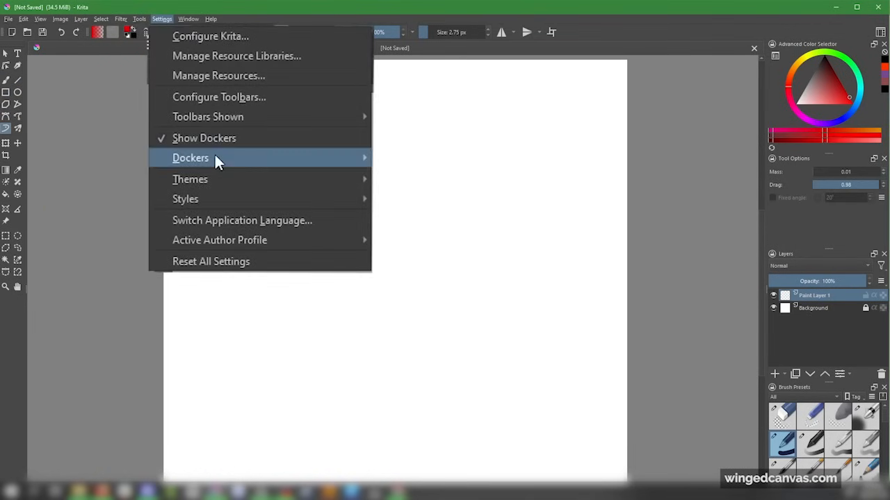
pyautogui.moveTo(192, 93)
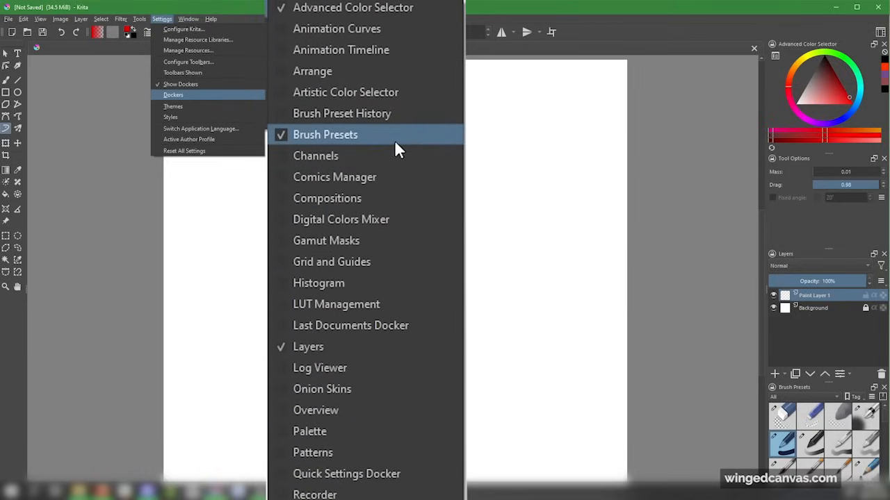
pyautogui.click(884, 158)
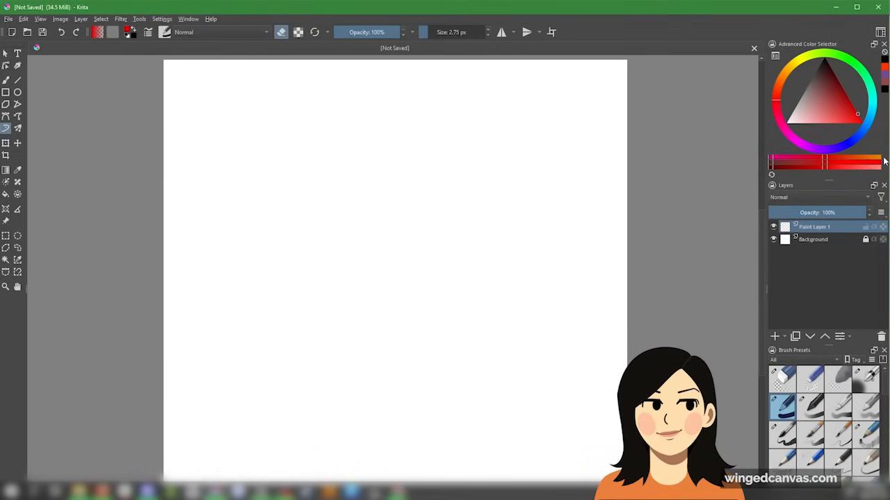
pyautogui.click(170, 18)
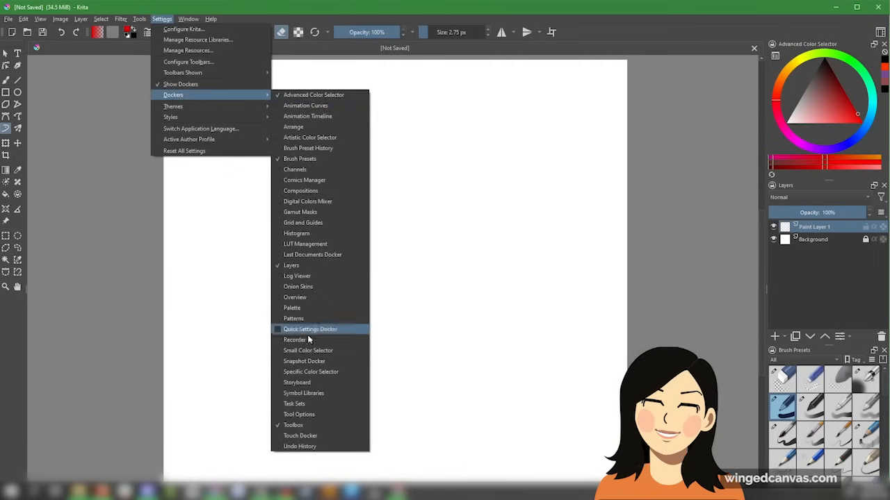
pyautogui.click(323, 415)
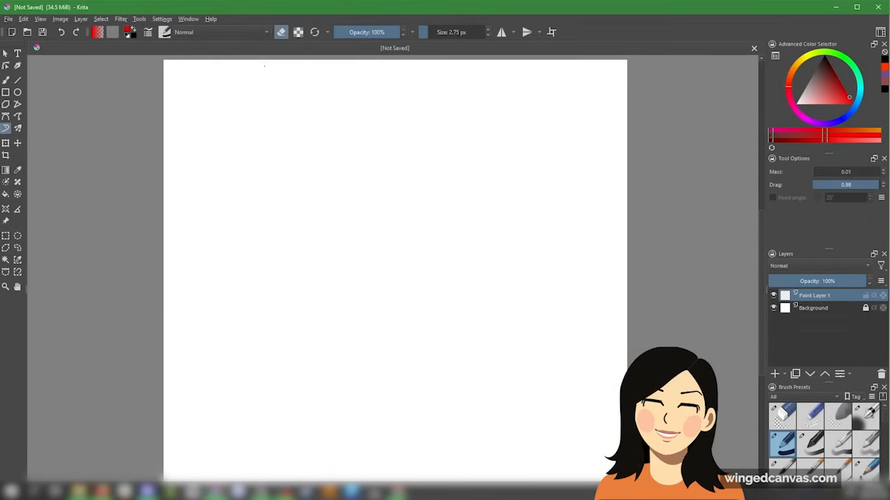
# Show the Overview docker and place it above the Advanced Color Selector.
pyautogui.click(167, 21)
pyautogui.moveTo(196, 95)
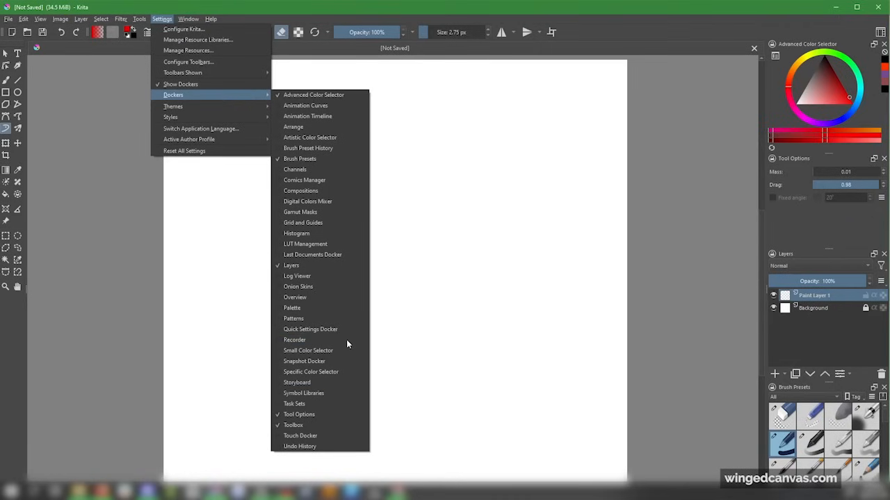
pyautogui.click(313, 296)
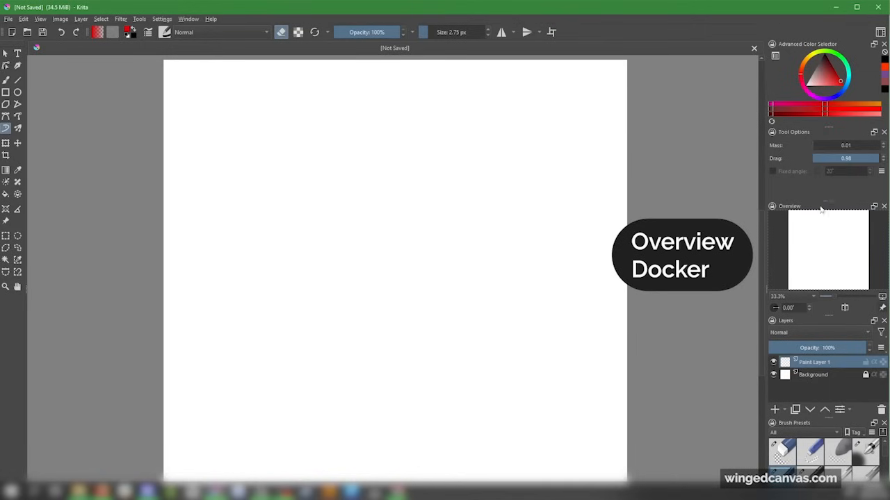
pyautogui.moveTo(823, 208); pyautogui.dragTo(826, 55)
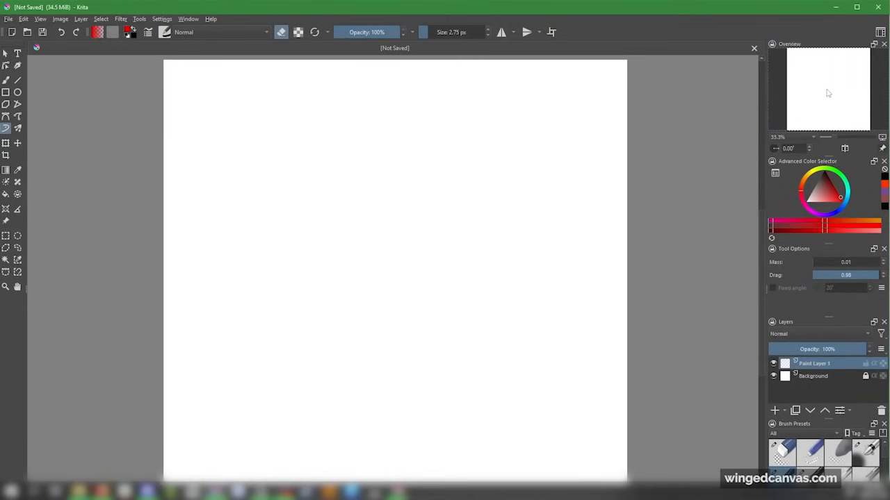
pyautogui.moveTo(824, 79); pyautogui.dragTo(805, 91)
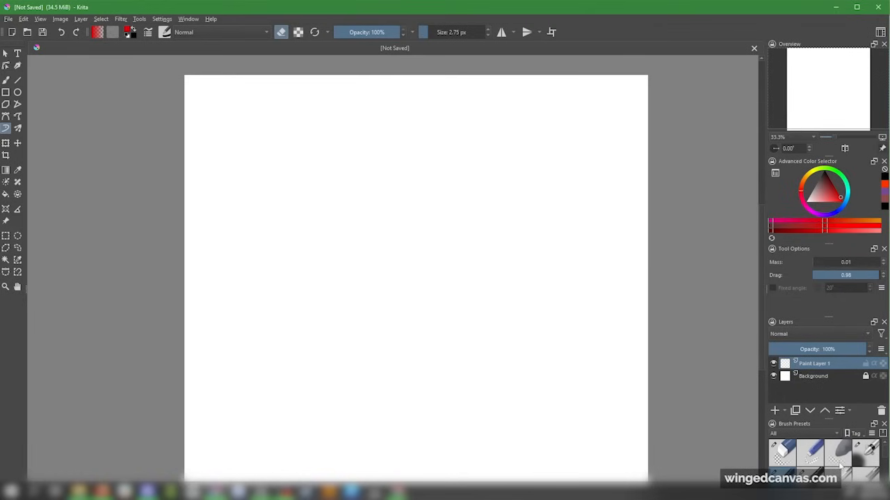
# Set up a basic brush preset for sketching in black at 27.20 px with eraser mode off.
pyautogui.click(810, 453)
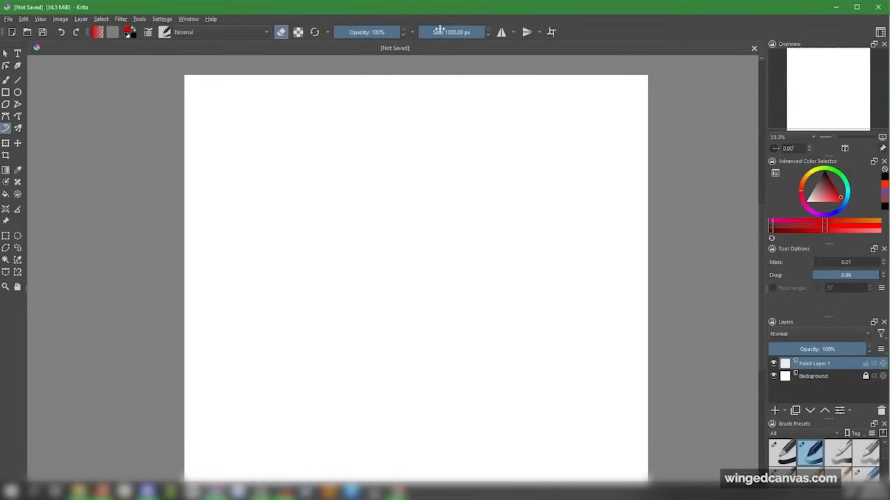
pyautogui.moveTo(455, 32)
pyautogui.mouseDown()
pyautogui.moveTo(429, 32)
pyautogui.moveTo(438, 32)
pyautogui.mouseUp()
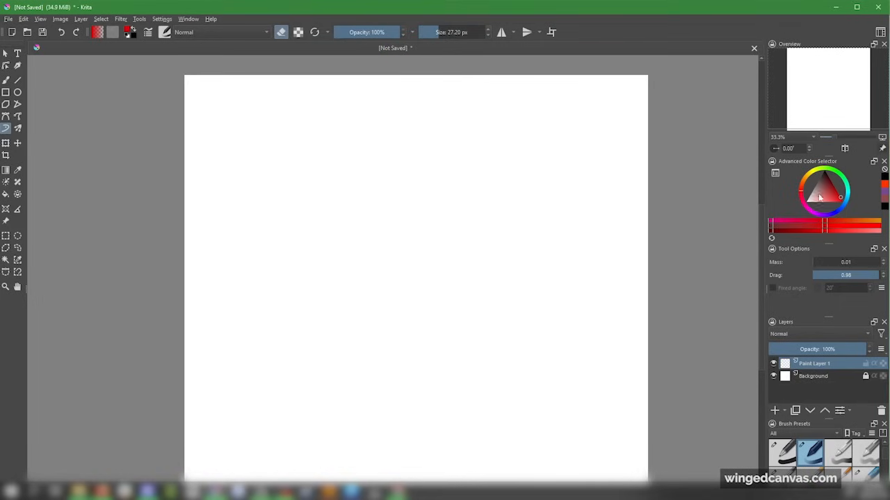
pyautogui.moveTo(822, 181); pyautogui.dragTo(824, 166)
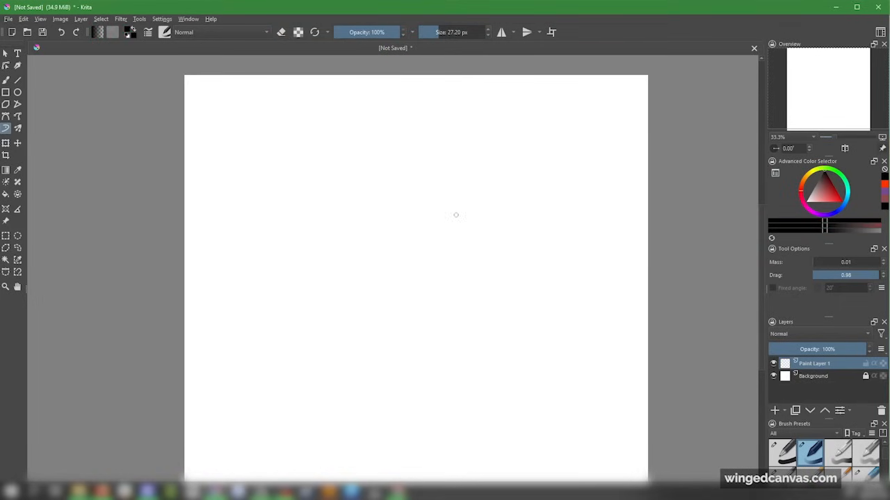
# Sketch a rough mushroom on Paint Layer 1 with a large round cap, a smaller overlapping round face and two vertical eye strokes.
pyautogui.moveTo(413, 198); pyautogui.dragTo(387, 215)
pyautogui.moveTo(414, 173)
pyautogui.mouseDown()
pyautogui.moveTo(410, 308)
pyautogui.moveTo(352, 198)
pyautogui.moveTo(386, 179)
pyautogui.moveTo(331, 242)
pyautogui.mouseUp()
pyautogui.moveTo(403, 265)
pyautogui.mouseDown()
pyautogui.moveTo(366, 297)
pyautogui.moveTo(364, 314)
pyautogui.mouseUp()
pyautogui.moveTo(403, 253)
pyautogui.mouseDown()
pyautogui.moveTo(375, 306)
pyautogui.moveTo(401, 305)
pyautogui.mouseUp()
pyautogui.moveTo(430, 280); pyautogui.dragTo(432, 306)
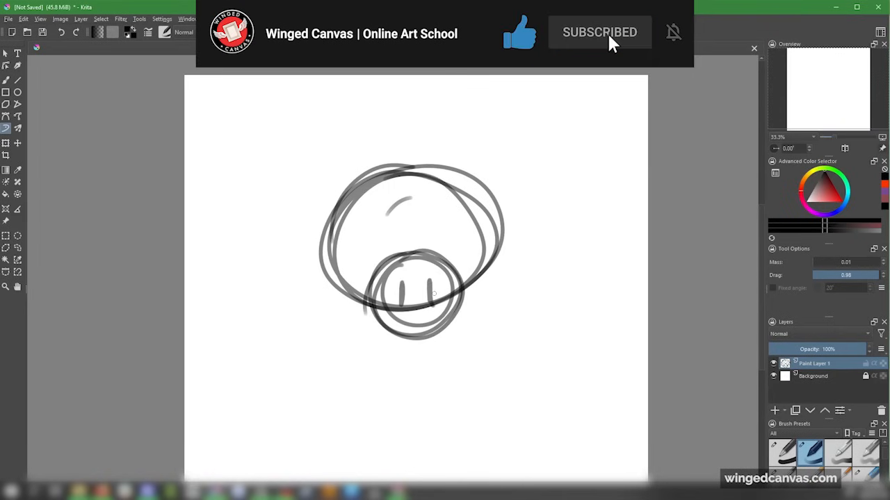
pyautogui.moveTo(369, 183); pyautogui.dragTo(418, 310)
pyautogui.moveTo(440, 166); pyautogui.dragTo(462, 289)
pyautogui.moveTo(365, 304); pyautogui.dragTo(433, 336)
pyautogui.moveTo(380, 329); pyautogui.dragTo(469, 296)
pyautogui.moveTo(452, 177); pyautogui.dragTo(461, 292)
pyautogui.moveTo(367, 314); pyautogui.dragTo(469, 288)
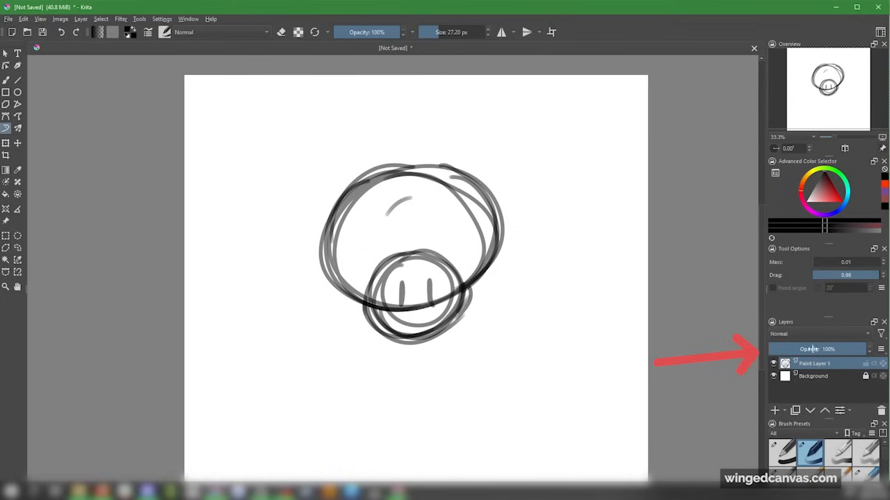
# Lower the sketch layer's opacity to 14% and add a new paint layer above it.
pyautogui.moveTo(826, 349); pyautogui.dragTo(780, 351)
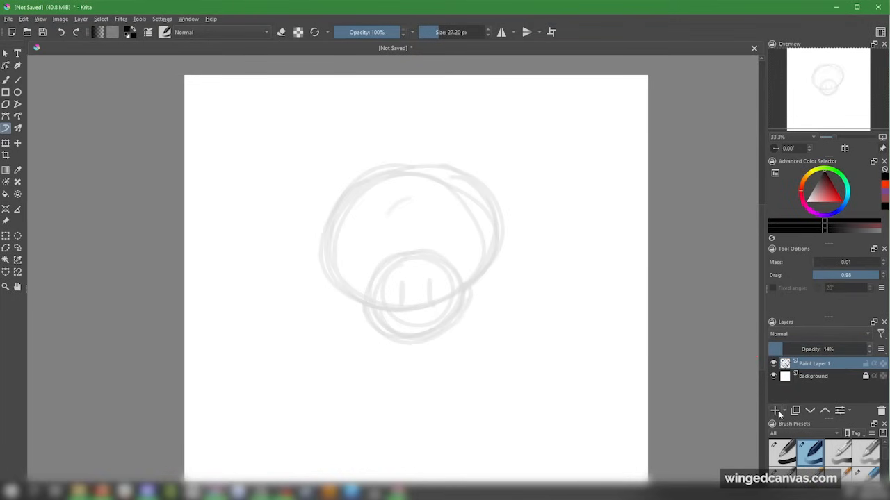
pyautogui.click(680, 406)
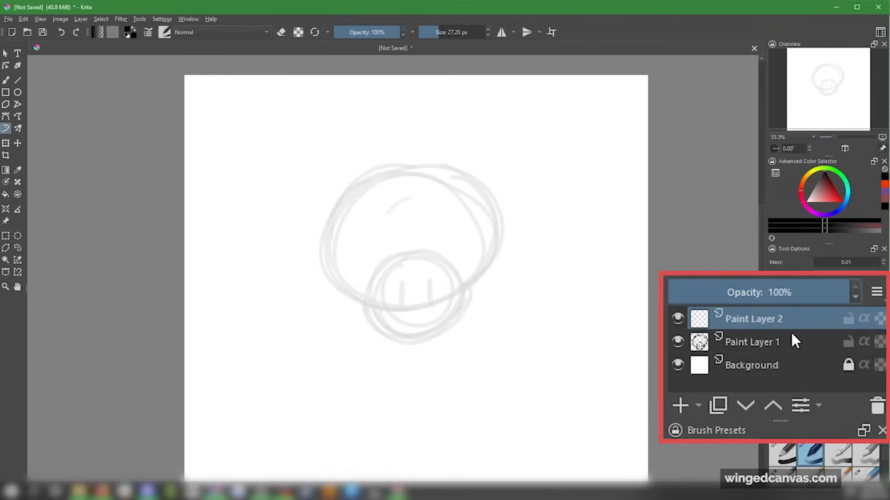
# Draw an unfilled black ellipse about 1,285 × 940 px over the mushroom cap sketch, using a brush size of 15.22 px.
pyautogui.click(18, 94)
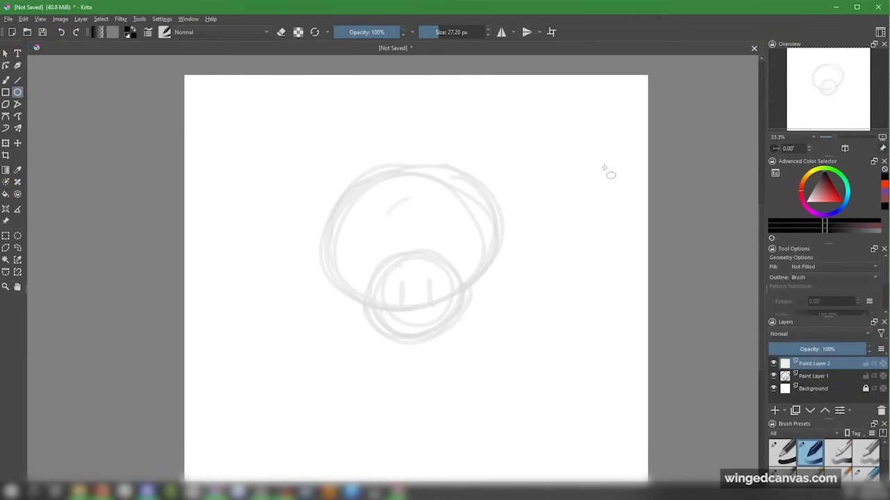
pyautogui.moveTo(306, 159); pyautogui.dragTo(512, 299)
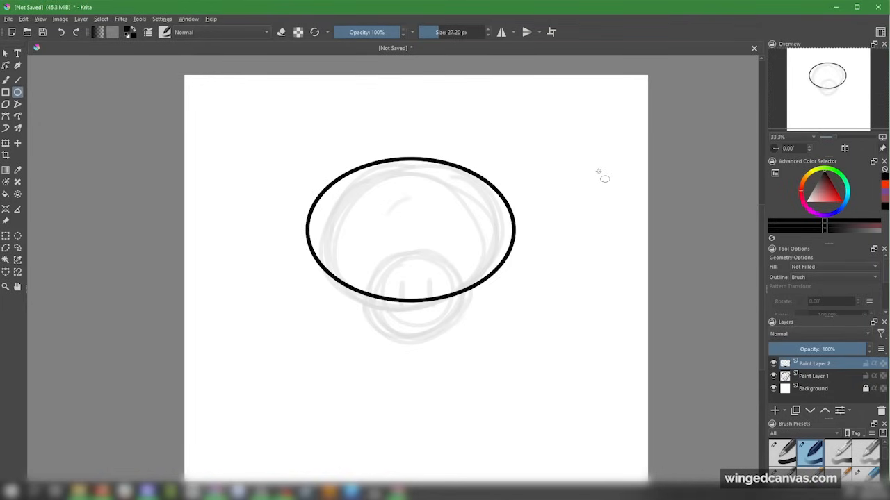
pyautogui.hotkey('ctrl', 'z')
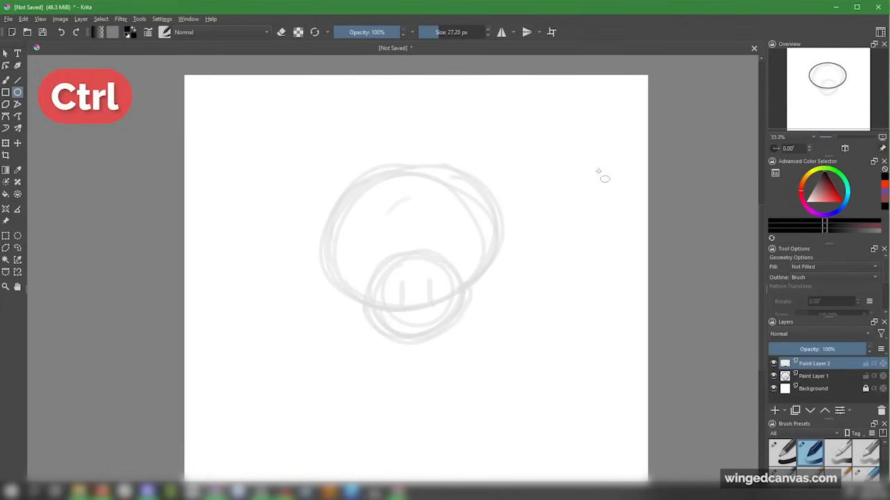
pyautogui.moveTo(441, 32); pyautogui.dragTo(434, 31)
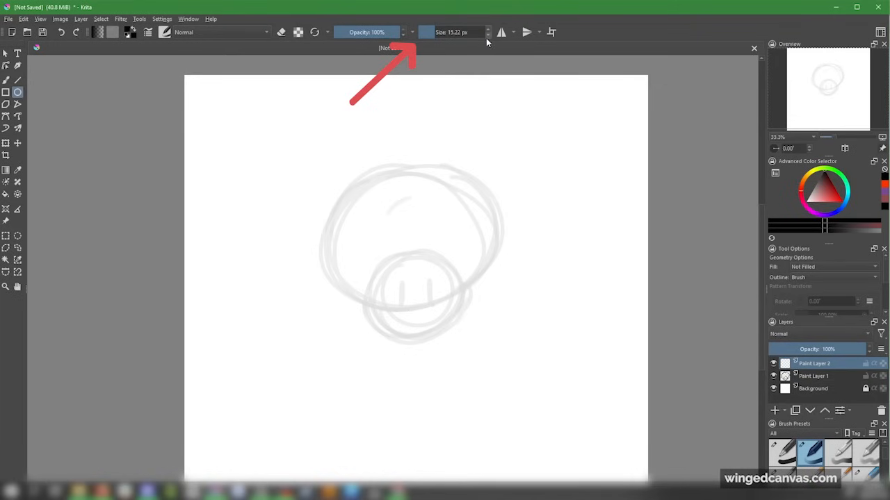
pyautogui.moveTo(309, 155); pyautogui.dragTo(508, 299)
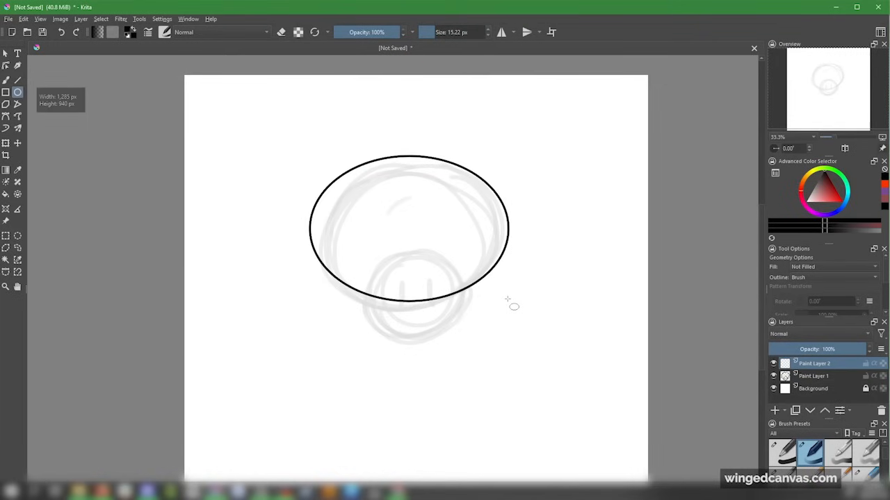
# Add another paint layer and draw an unfilled ellipse about 683 × 567 px over the sketched face.
pyautogui.click(774, 411)
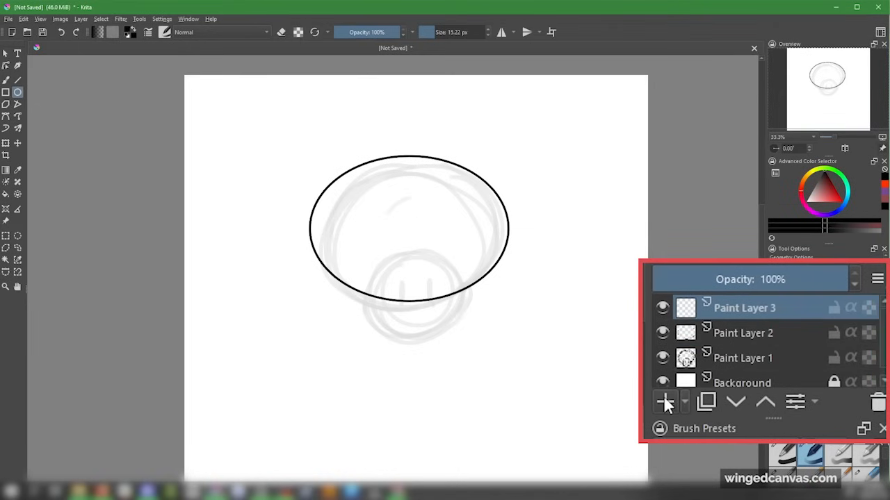
pyautogui.moveTo(356, 252); pyautogui.dragTo(461, 339)
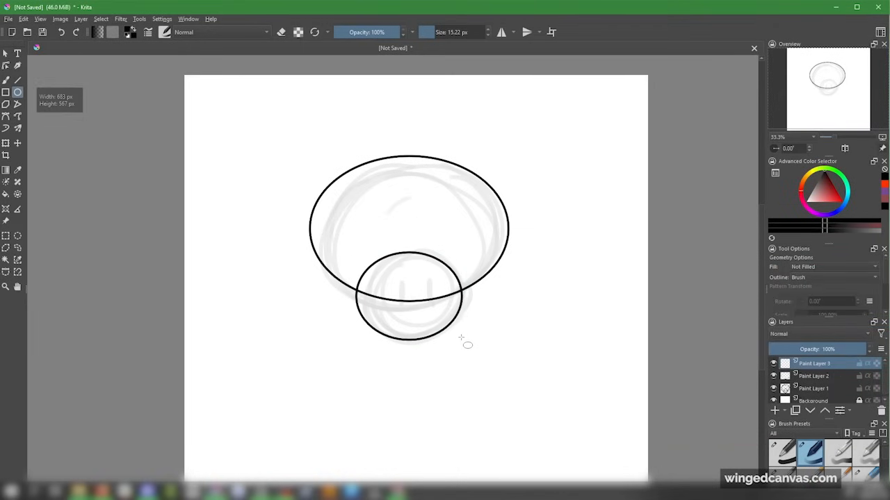
# Use the Move tool to shift the face ellipse slightly up and right and the cap ellipse slightly right, each on its own layer.
pyautogui.click(17, 143)
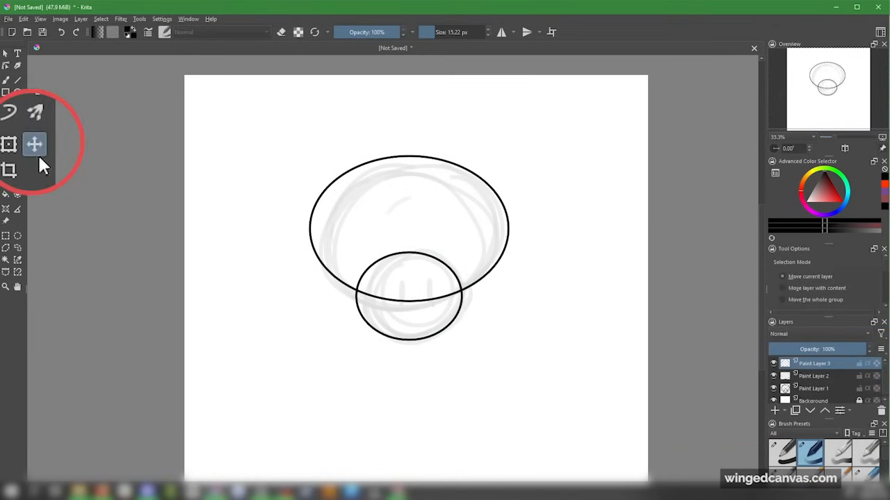
pyautogui.moveTo(477, 241); pyautogui.dragTo(482, 236)
pyautogui.click(799, 376)
pyautogui.moveTo(487, 278); pyautogui.dragTo(491, 277)
pyautogui.click(798, 363)
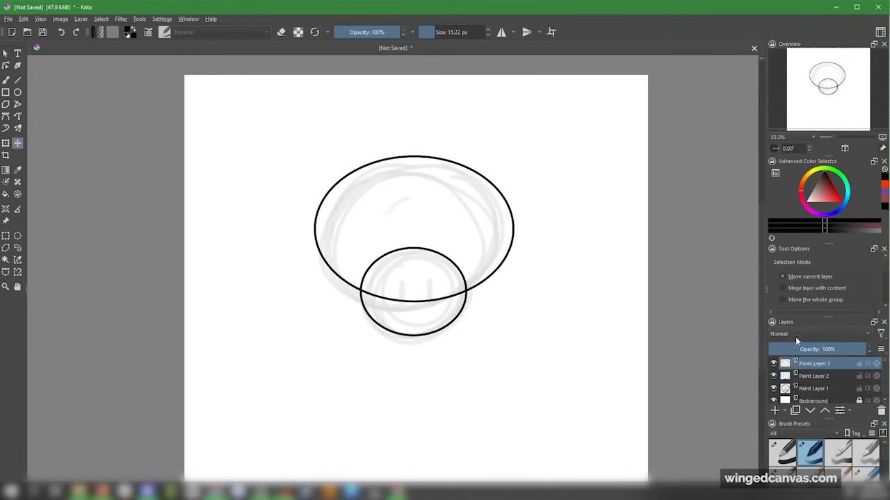
pyautogui.moveTo(568, 310); pyautogui.dragTo(568, 304)
# Select Paint Layer 2 with the cap ellipse and hide it.
pyautogui.click(782, 376)
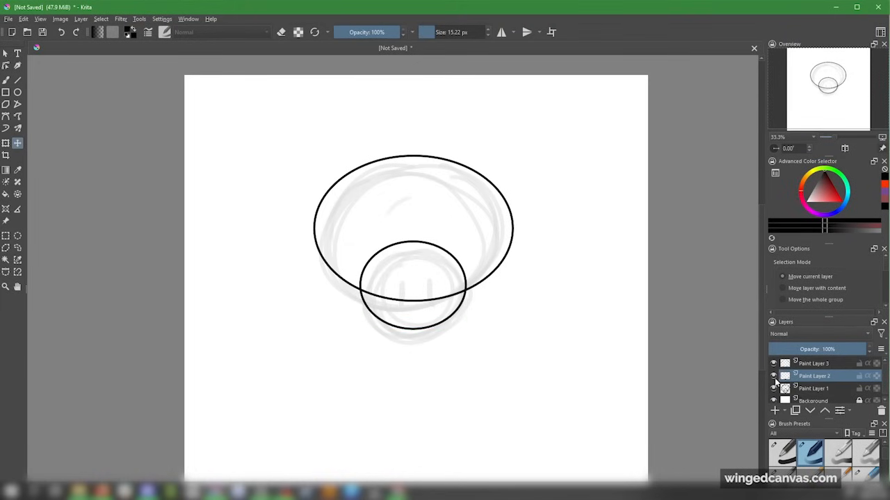
pyautogui.click(774, 376)
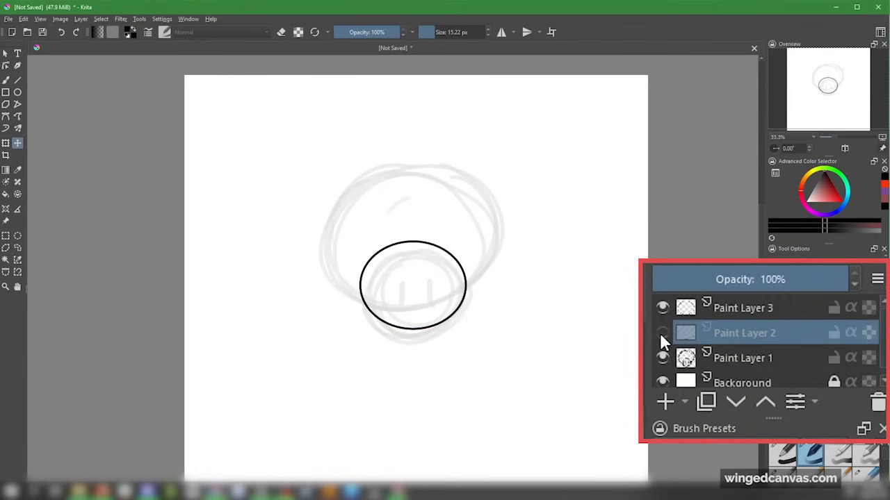
# Toggle the visibility of Paint Layer 2 repeatedly to check which ellipse it holds, leaving the layer shown.
pyautogui.click(660, 333)
pyautogui.click(659, 331)
pyautogui.click(659, 330)
pyautogui.click(658, 332)
pyautogui.click(659, 332)
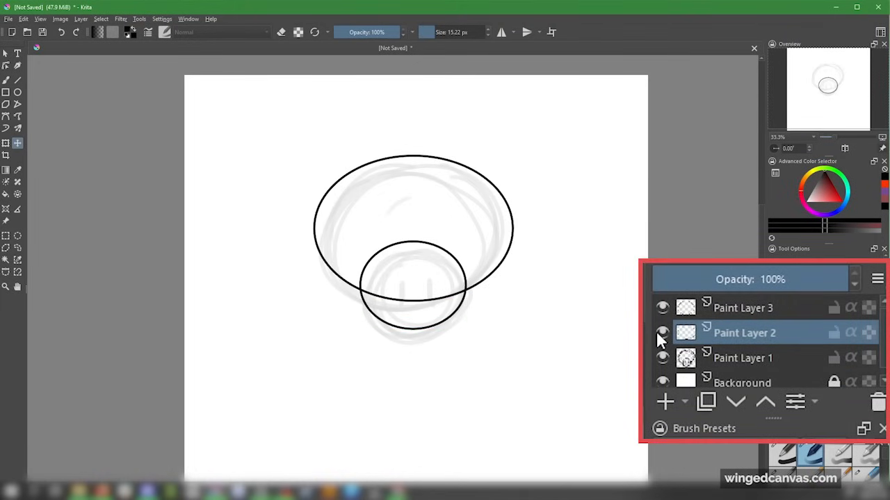
pyautogui.click(658, 329)
pyautogui.click(657, 328)
pyautogui.click(657, 328)
pyautogui.click(660, 334)
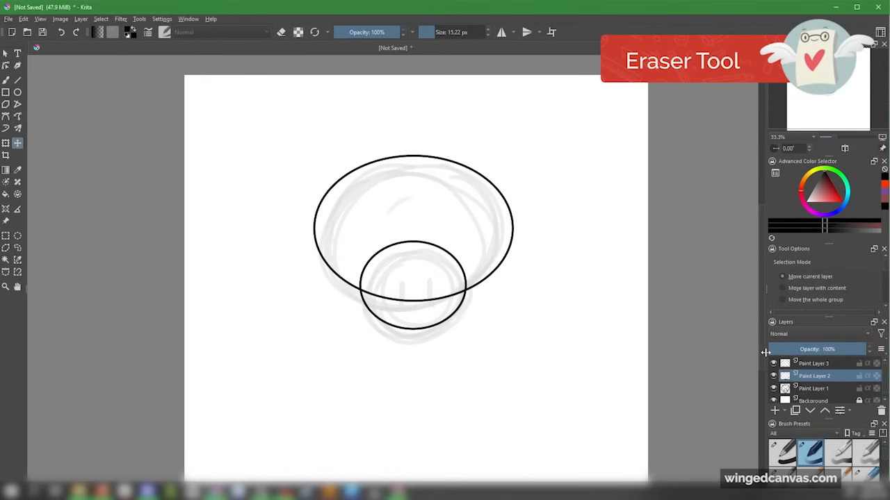
# Choose the hard round eraser brush preset at 50 px.
pyautogui.scroll(4, 859, 454)
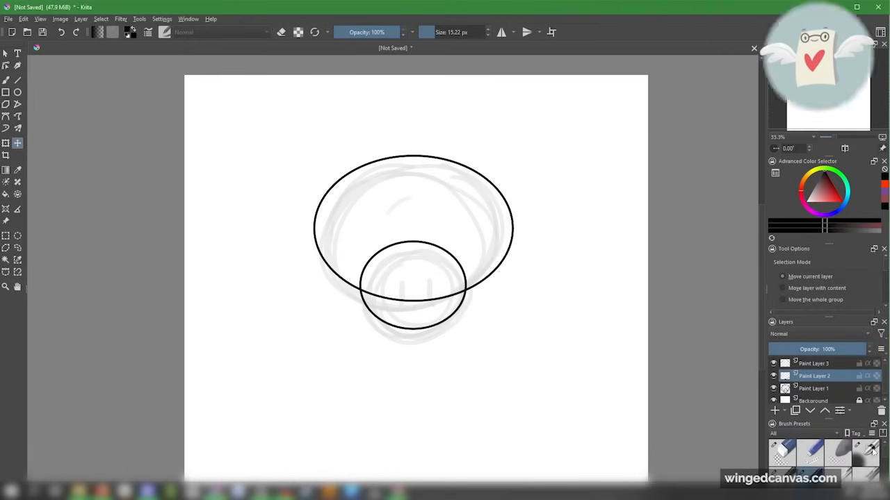
pyautogui.click(838, 453)
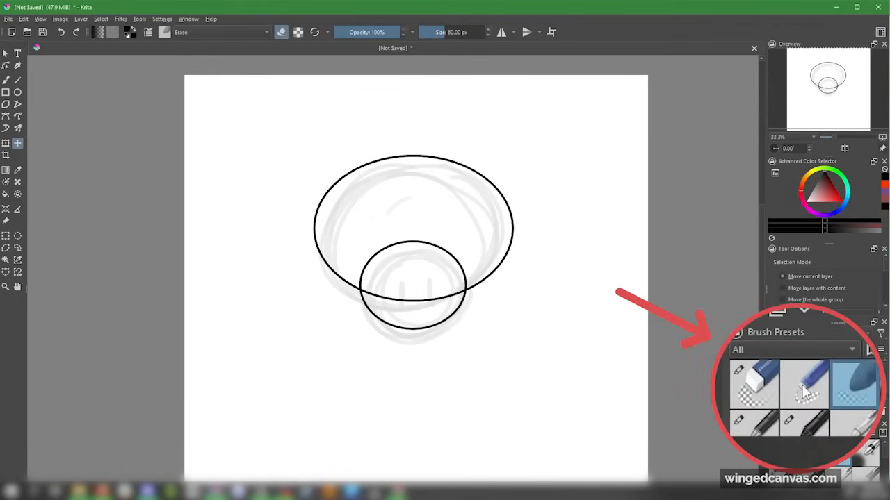
pyautogui.click(783, 454)
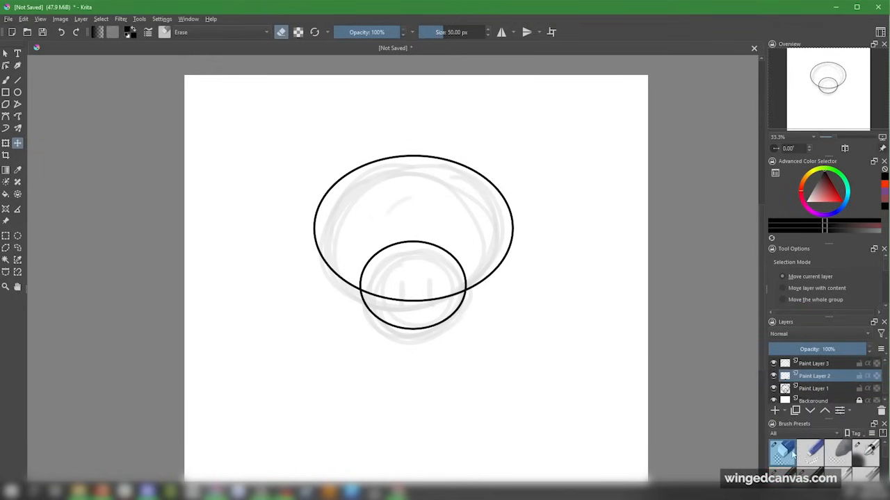
# Check which ellipse each layer holds, and erase the cap ellipse's line inside the face ellipse on Paint Layer 2.
pyautogui.click(773, 376)
pyautogui.click(773, 376)
pyautogui.click(799, 364)
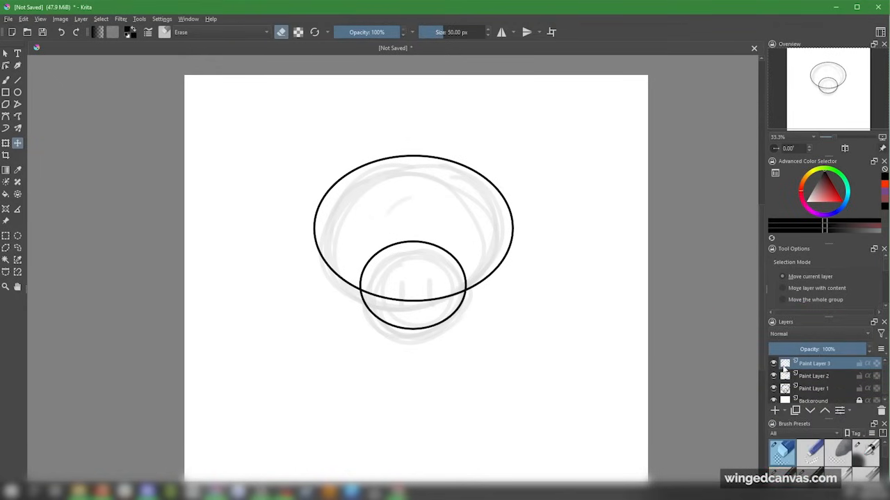
pyautogui.click(773, 363)
pyautogui.click(772, 363)
pyautogui.press('b')
pyautogui.click(813, 376)
pyautogui.moveTo(402, 300)
pyautogui.mouseDown()
pyautogui.moveTo(364, 292)
pyautogui.moveTo(456, 292)
pyautogui.mouseUp()
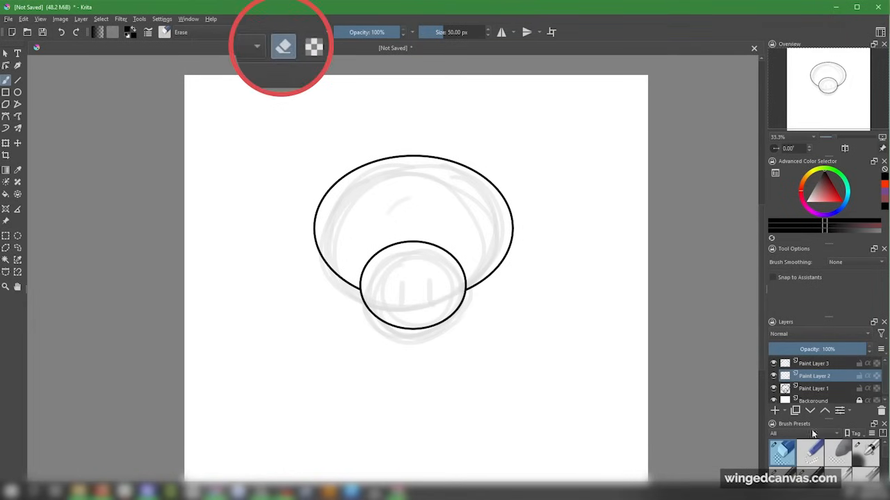
# Paint a soft black blob beside the mushroom with the 600 px airbrush preset and erase it using the same brush in eraser mode.
pyautogui.scroll(-5, 886, 453)
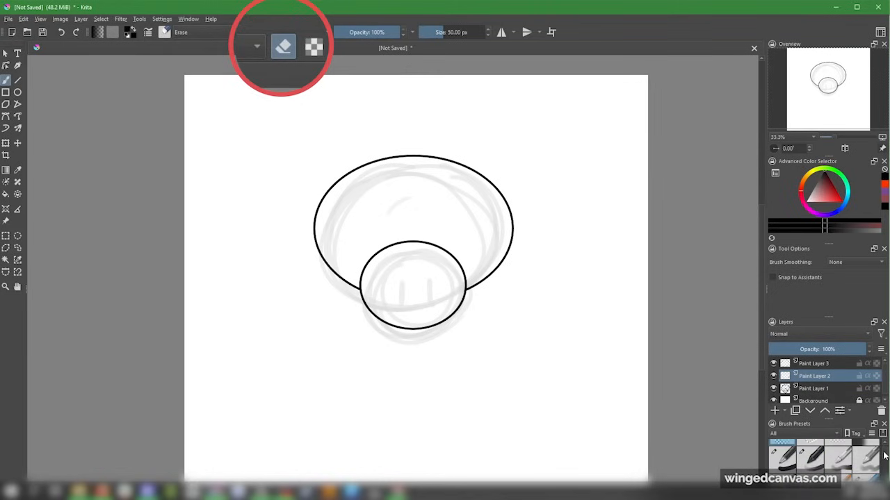
pyautogui.click(784, 464)
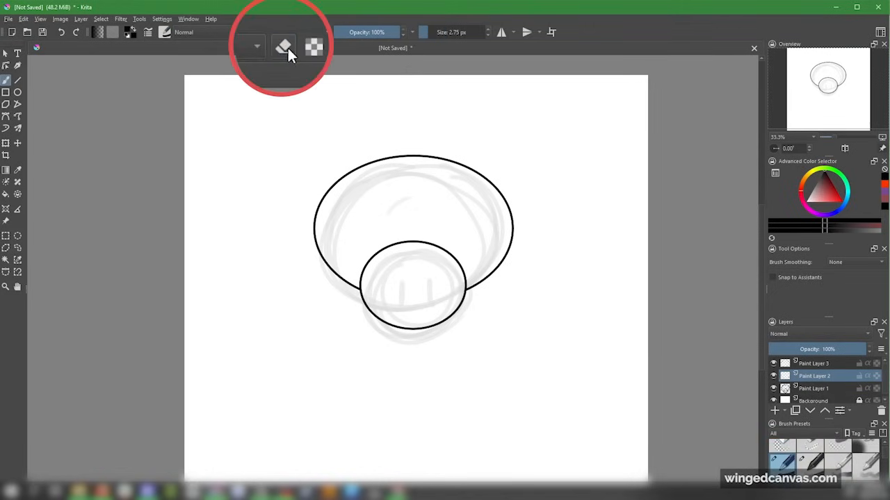
pyautogui.click(866, 450)
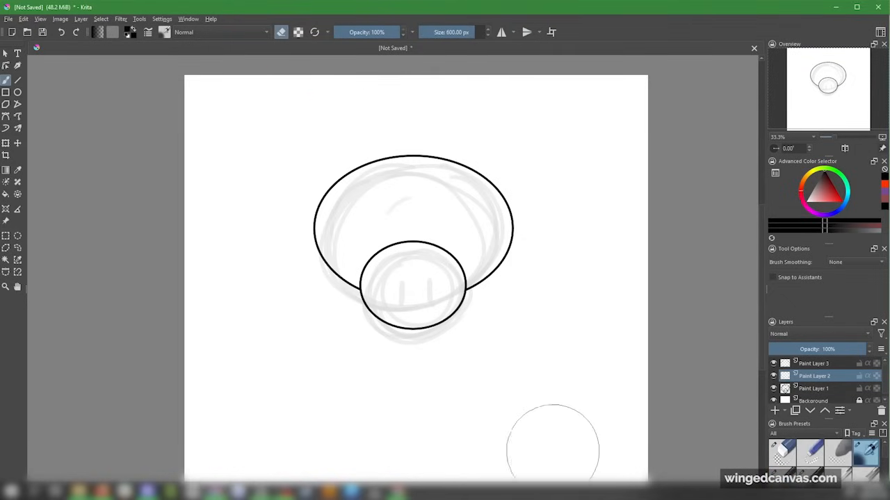
pyautogui.moveTo(564, 411)
pyautogui.mouseDown()
pyautogui.moveTo(572, 379)
pyautogui.moveTo(590, 400)
pyautogui.mouseUp()
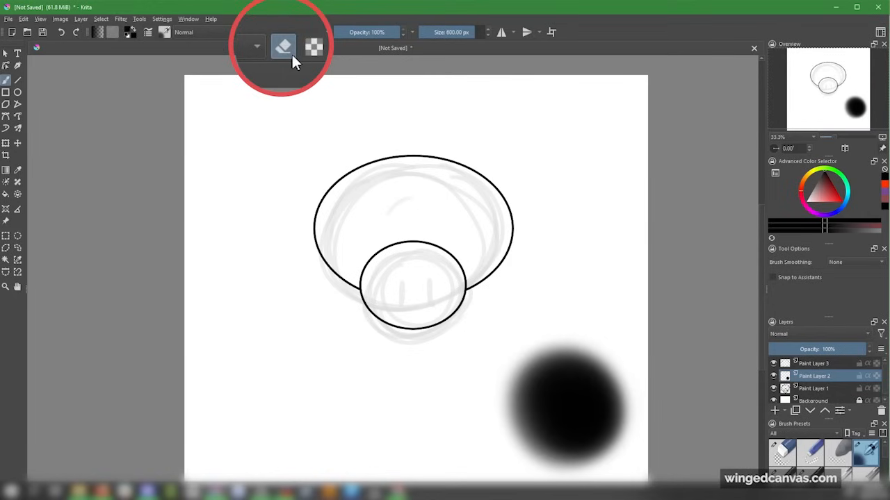
pyautogui.moveTo(587, 410)
pyautogui.mouseDown()
pyautogui.moveTo(606, 388)
pyautogui.moveTo(512, 426)
pyautogui.moveTo(590, 368)
pyautogui.moveTo(562, 364)
pyautogui.moveTo(597, 376)
pyautogui.moveTo(560, 435)
pyautogui.moveTo(606, 407)
pyautogui.moveTo(600, 364)
pyautogui.mouseUp()
# Choose a textured bristle brush preset at 110 px and scribble a black patch on the blank canvas beside the mushroom.
pyautogui.scroll(-6, 885, 459)
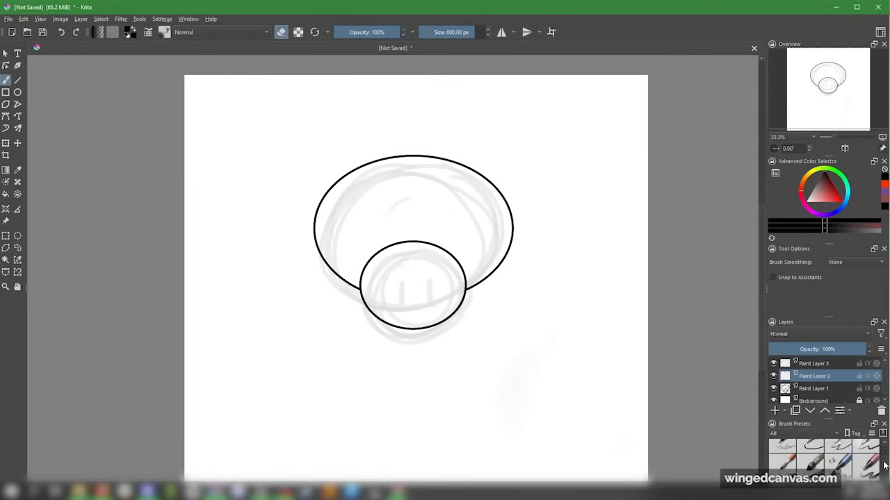
pyautogui.click(844, 454)
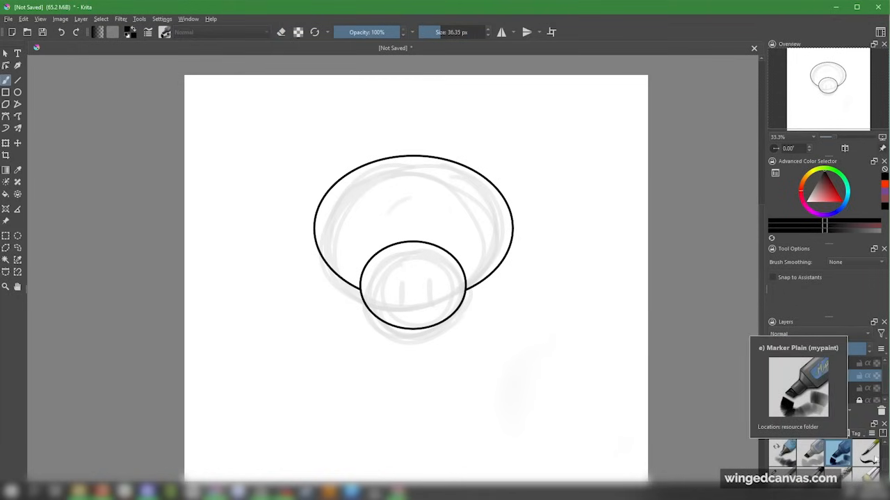
pyautogui.scroll(-2, 885, 465)
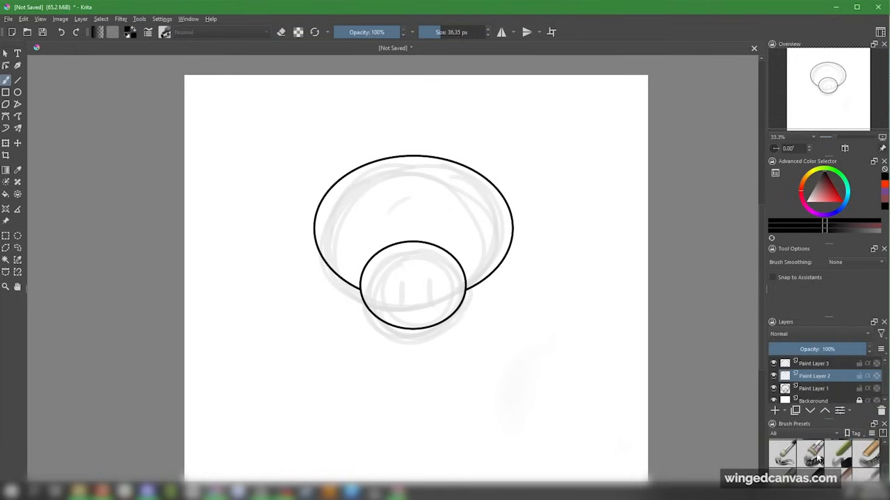
pyautogui.click(819, 458)
pyautogui.moveTo(596, 317)
pyautogui.mouseDown()
pyautogui.moveTo(578, 428)
pyautogui.moveTo(586, 407)
pyautogui.moveTo(569, 416)
pyautogui.moveTo(624, 403)
pyautogui.mouseUp()
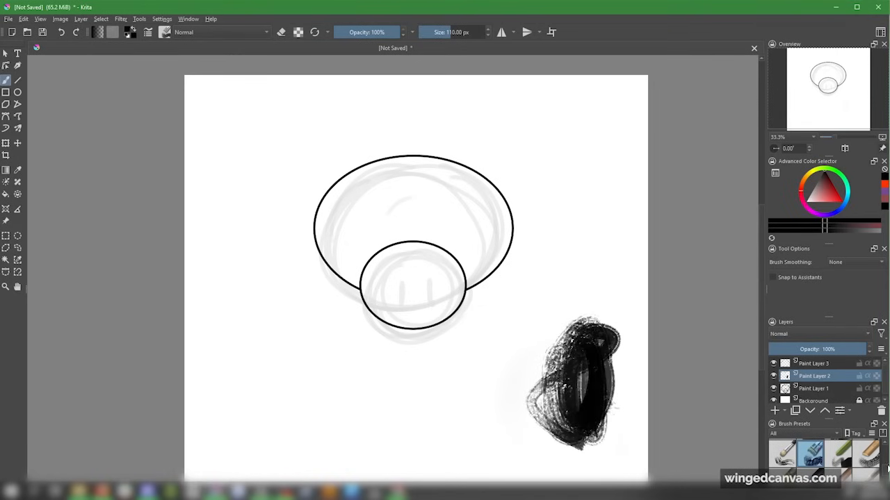
# Erase most of the black scribble using the same 110 px bristle brush in eraser mode.
pyautogui.scroll(-2, 875, 462)
pyautogui.click(782, 453)
pyautogui.moveTo(612, 322); pyautogui.dragTo(565, 415)
pyautogui.moveTo(577, 326); pyautogui.dragTo(610, 403)
pyautogui.moveTo(606, 328); pyautogui.dragTo(609, 406)
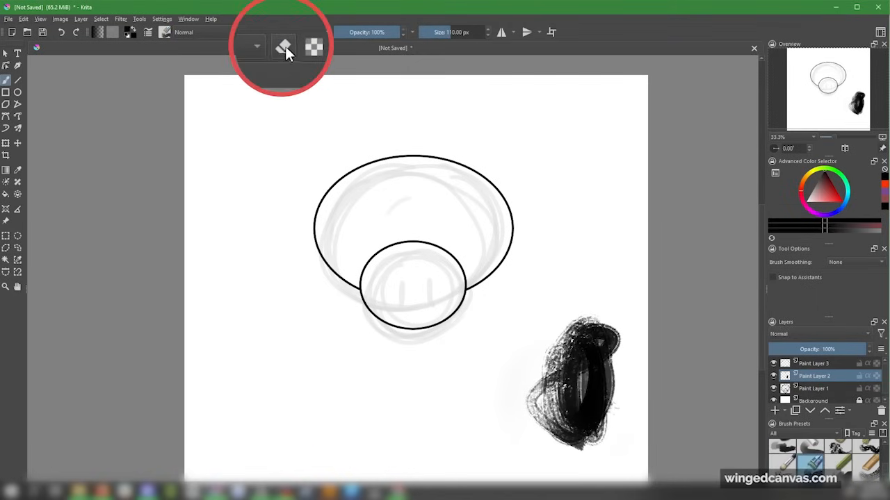
pyautogui.moveTo(576, 321)
pyautogui.mouseDown()
pyautogui.moveTo(608, 421)
pyautogui.moveTo(590, 308)
pyautogui.moveTo(575, 322)
pyautogui.moveTo(576, 443)
pyautogui.moveTo(553, 408)
pyautogui.mouseUp()
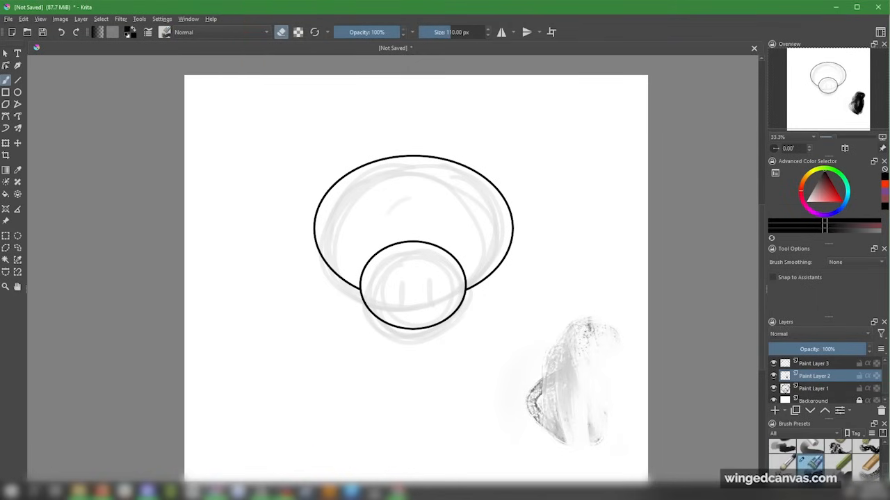
pyautogui.moveTo(571, 324); pyautogui.dragTo(593, 450)
# Erase the remaining scribble traces with the hard round eraser preset, enlarging it to 321.87 px.
pyautogui.moveTo(885, 471); pyautogui.dragTo(885, 429)
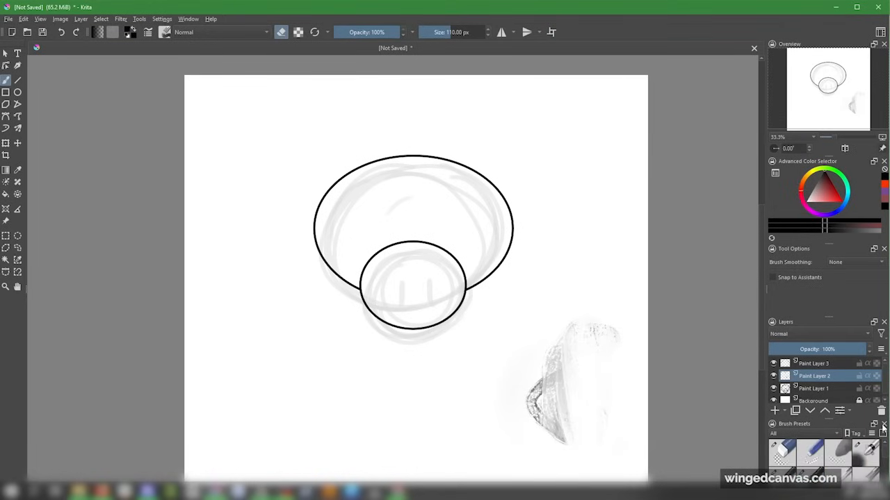
pyautogui.click(785, 456)
pyautogui.moveTo(570, 324)
pyautogui.mouseDown()
pyautogui.moveTo(566, 444)
pyautogui.moveTo(533, 403)
pyautogui.moveTo(558, 434)
pyautogui.mouseUp()
pyautogui.click(462, 33)
pyautogui.moveTo(615, 323)
pyautogui.mouseDown()
pyautogui.moveTo(594, 363)
pyautogui.moveTo(578, 443)
pyautogui.moveTo(604, 357)
pyautogui.moveTo(521, 392)
pyautogui.moveTo(615, 326)
pyautogui.mouseUp()
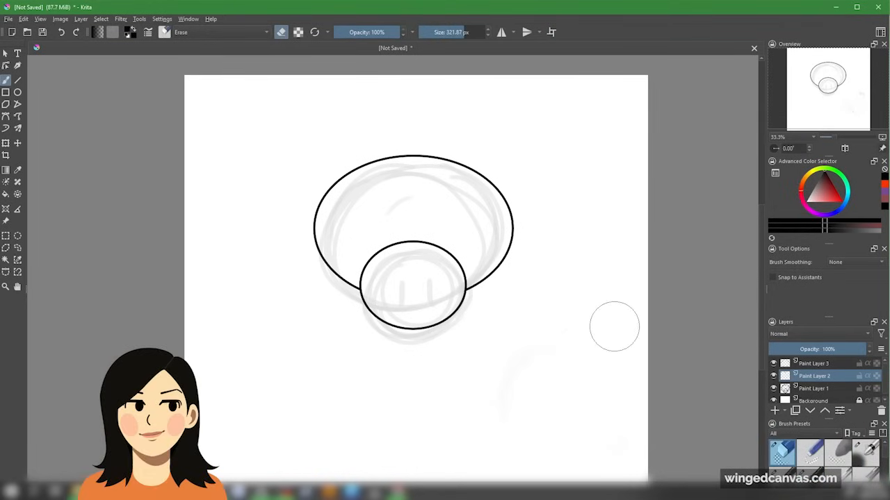
# Set the eraser size to 12.30 px and try erasing the face outline on Paint Layer 3 with the Ellipse tool.
pyautogui.click(431, 28)
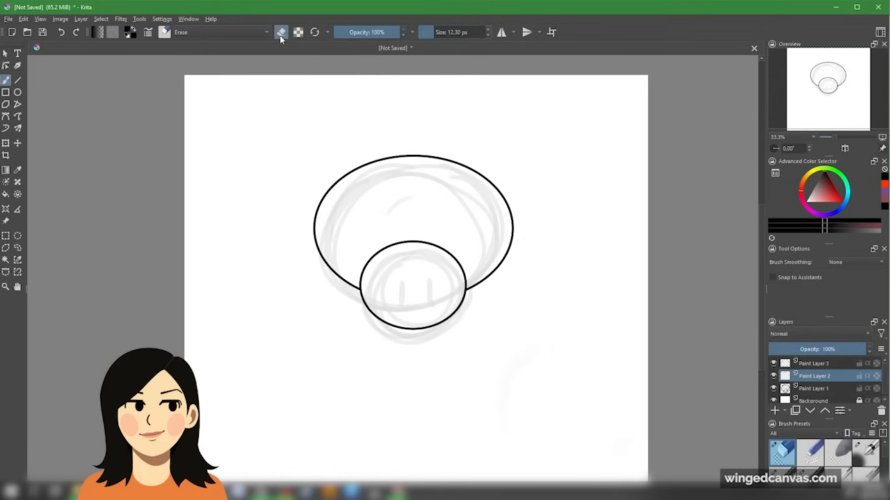
pyautogui.click(18, 92)
pyautogui.press('1')
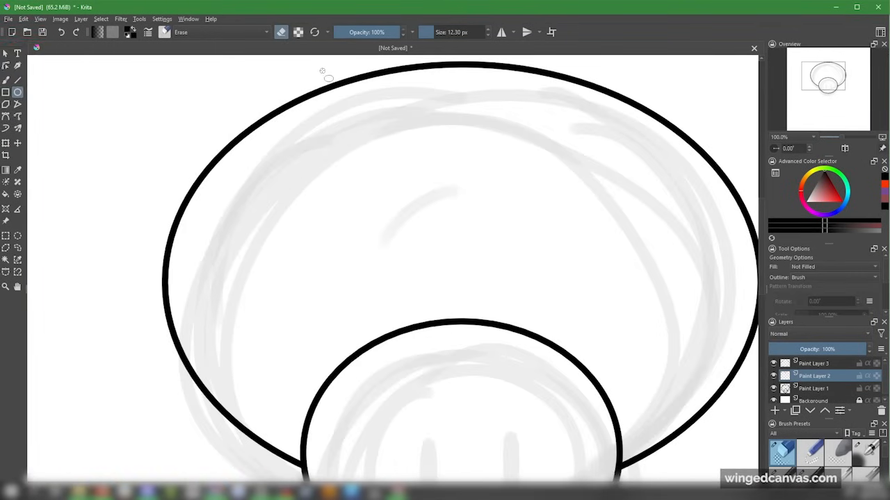
pyautogui.moveTo(475, 315); pyautogui.dragTo(552, 350)
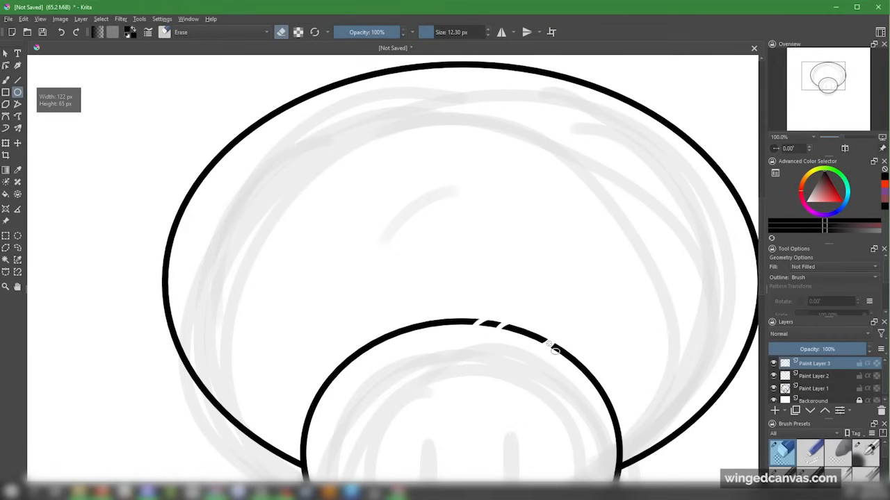
pyautogui.moveTo(521, 315); pyautogui.dragTo(616, 382)
pyautogui.moveTo(556, 367); pyautogui.dragTo(626, 391)
pyautogui.moveTo(460, 316); pyautogui.dragTo(576, 356)
pyautogui.moveTo(433, 314); pyautogui.dragTo(616, 357)
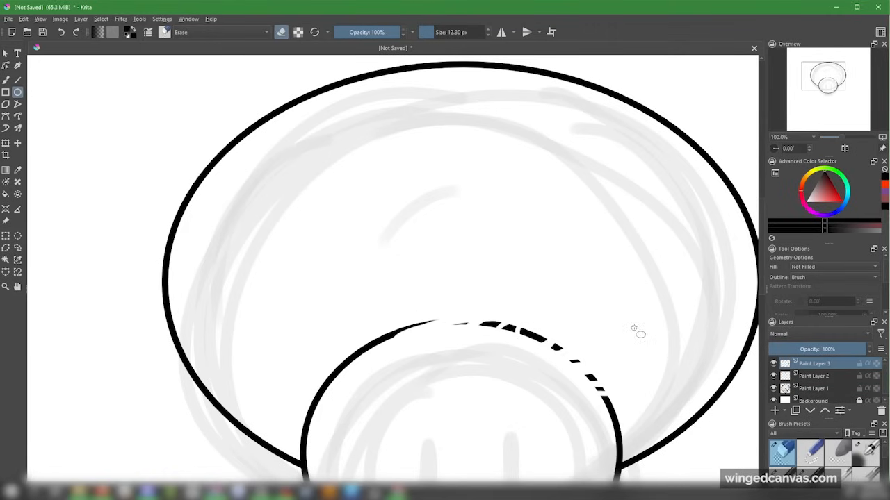
# Undo the ellipse-shaped erasures on the face outline and return to the Freehand Brush tool with eraser mode off.
pyautogui.hotkey('ctrl', 'z')
pyautogui.hotkey('ctrl', 'z')
pyautogui.hotkey('ctrl', 'z')
pyautogui.hotkey('ctrl', 'z')
pyautogui.hotkey('ctrl', 'z')
pyautogui.hotkey('ctrl', 'z')
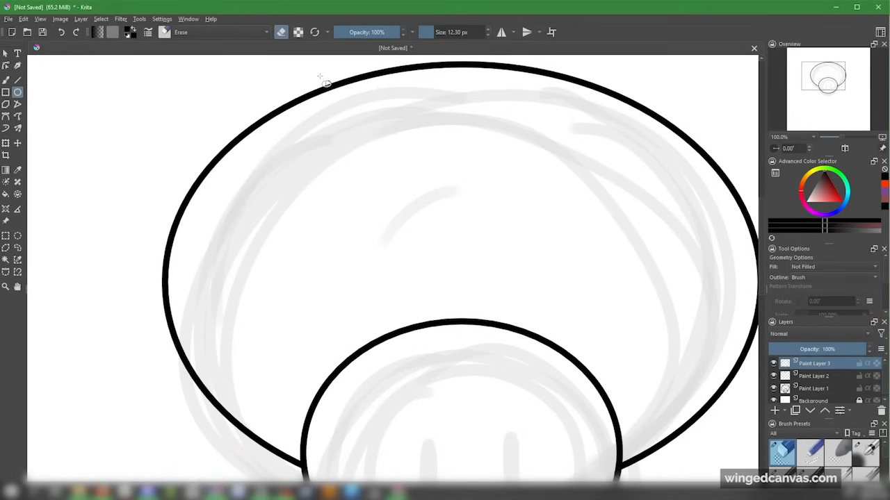
pyautogui.press('b')
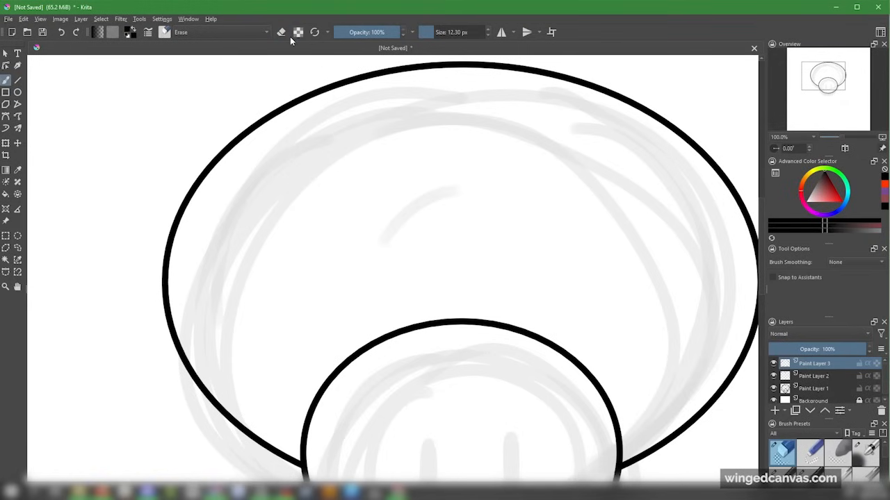
# Merge Paint Layer 3 with the layer below and toggle the merged layer's visibility to check both ellipses.
pyautogui.keyDown('ctrl'); pyautogui.scroll(-2, 668, 342); pyautogui.keyUp('ctrl')
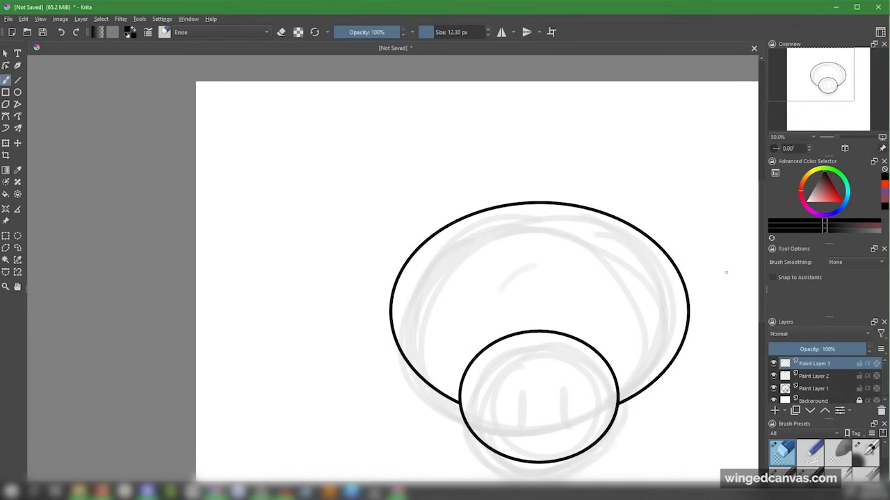
pyautogui.rightClick(843, 363)
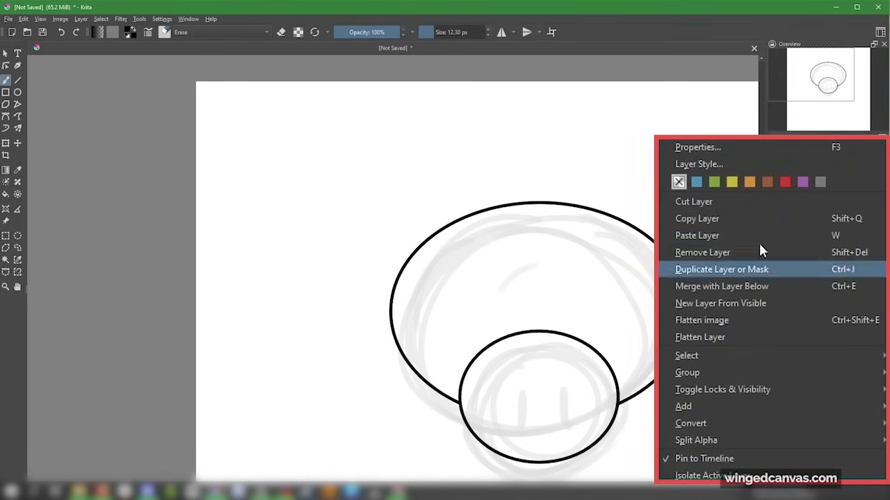
pyautogui.click(782, 288)
pyautogui.click(663, 310)
pyautogui.click(663, 310)
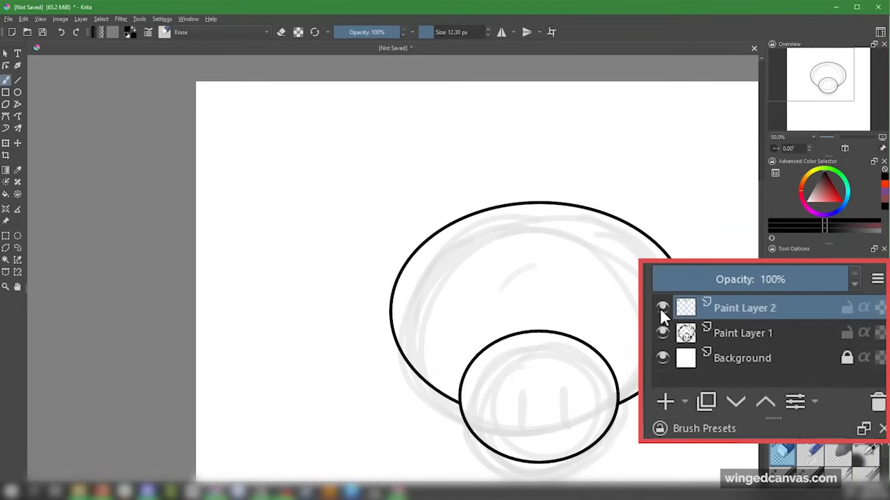
pyautogui.click(661, 306)
pyautogui.click(660, 305)
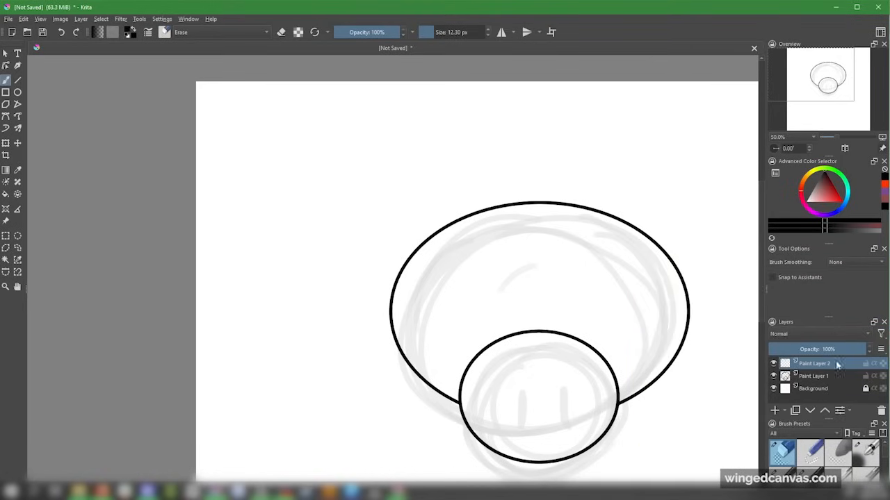
# Hide Paint Layer 1 and rename it "Sketch".
pyautogui.click(834, 376)
pyautogui.click(773, 376)
pyautogui.doubleClick(812, 376)
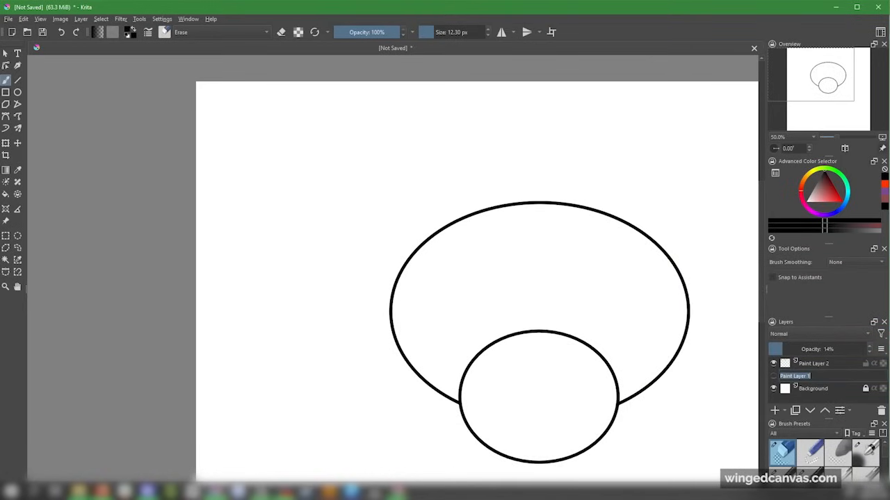
pyautogui.press('capslock')
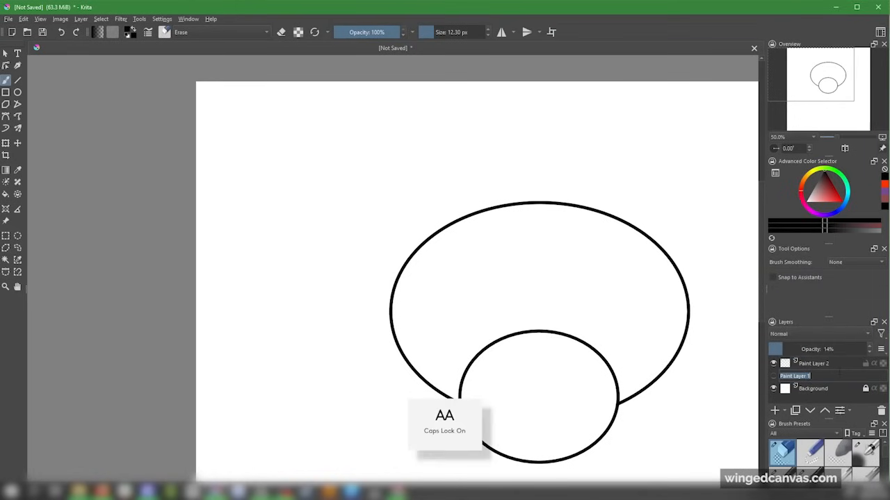
pyautogui.write('S')
pyautogui.press('capslock')
pyautogui.write('h')
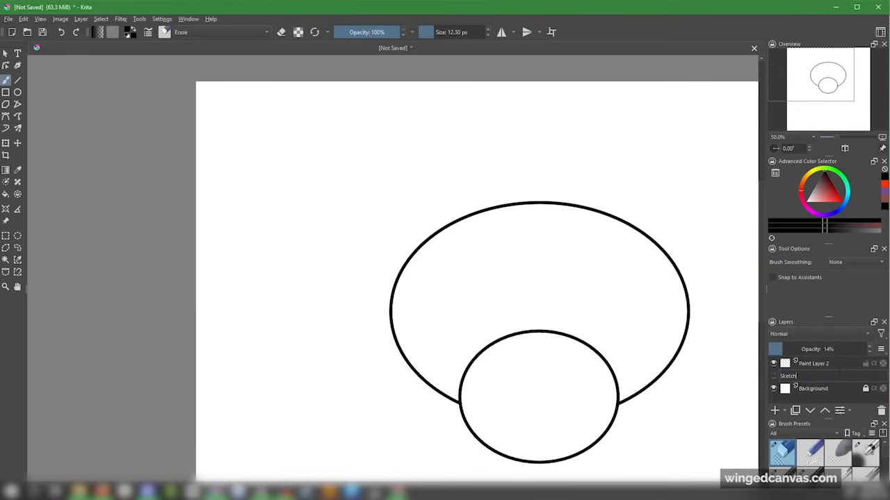
# Rename the merged Paint Layer 2 to "Lineart".
pyautogui.doubleClick(814, 364)
pyautogui.press('capslock')
pyautogui.write('L')
pyautogui.press('capslock')
pyautogui.write('ineart')
pyautogui.press('Return')
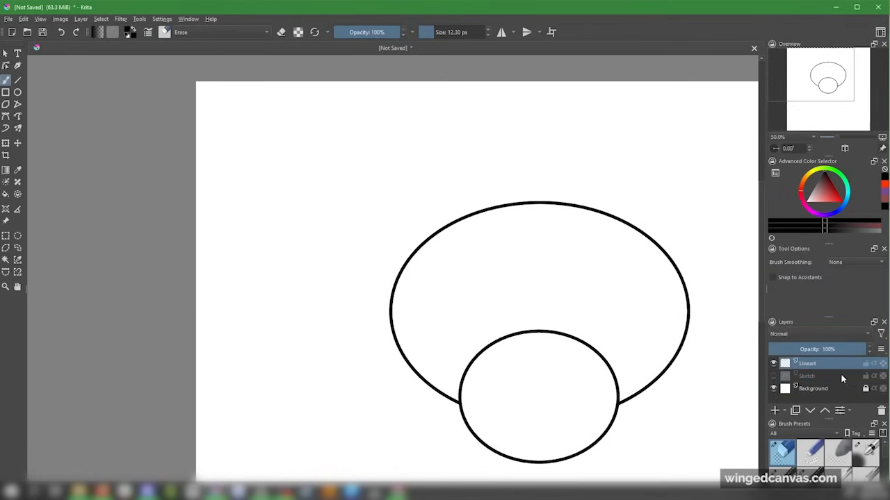
# Add a new paint layer directly above the Sketch layer, beneath Lineart.
pyautogui.click(807, 377)
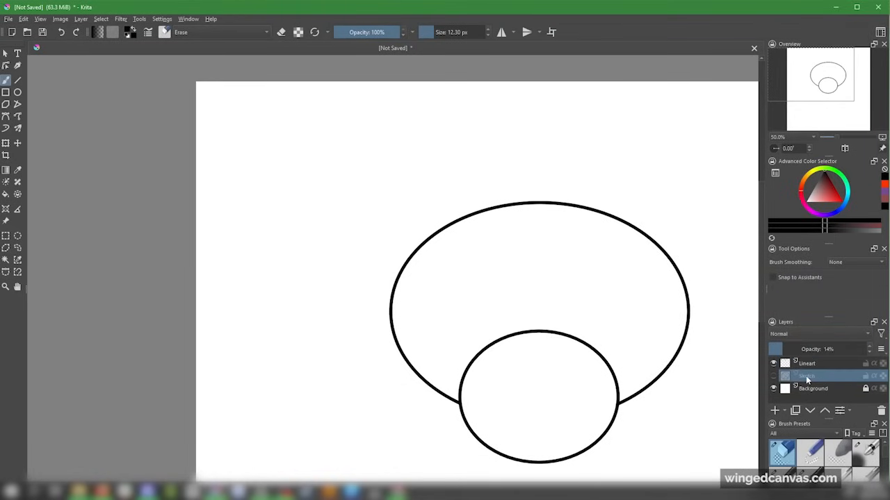
pyautogui.click(775, 410)
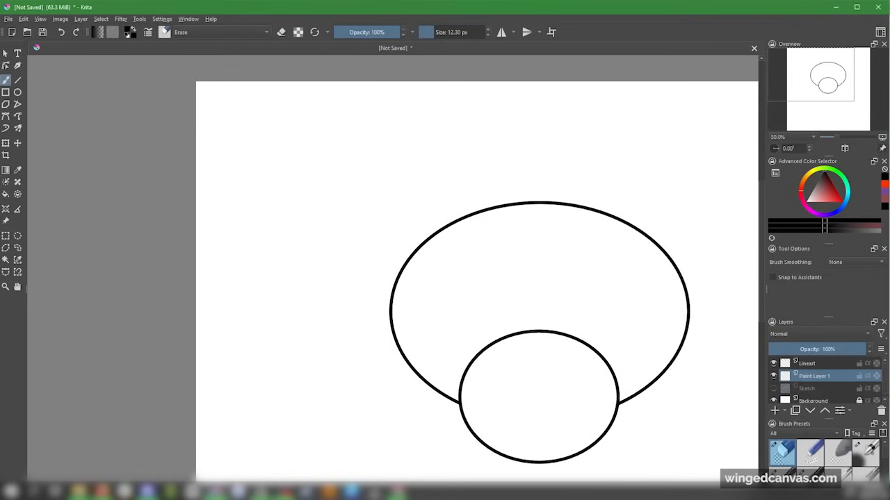
# Fill the mushroom cap on Paint Layer 1 with red using the Fill tool and a normal brush preset.
pyautogui.click(9, 192)
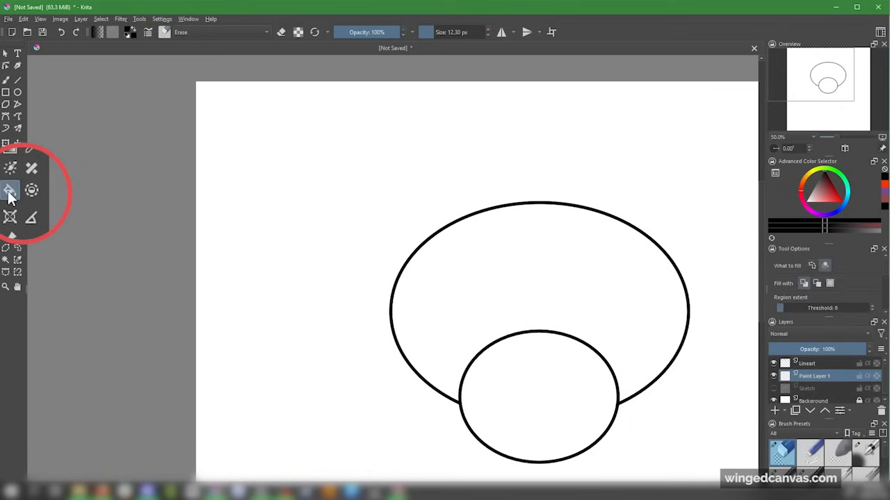
pyautogui.moveTo(826, 193); pyautogui.dragTo(852, 209)
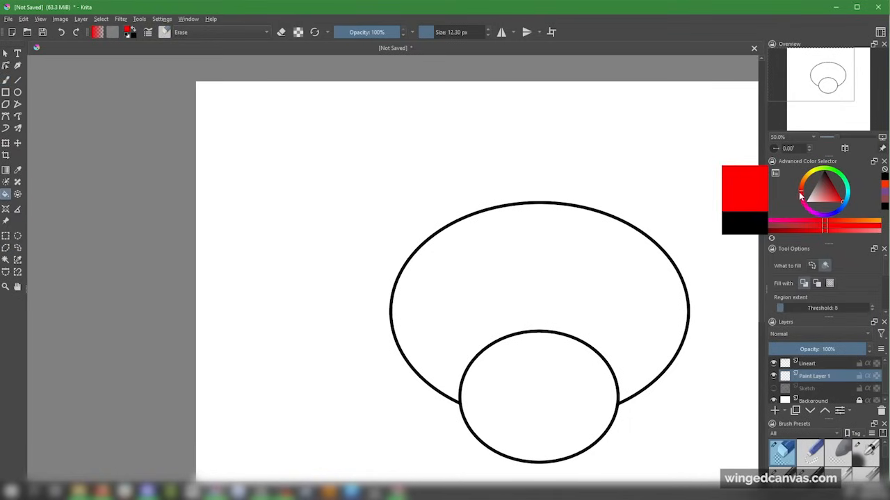
pyautogui.press('e')
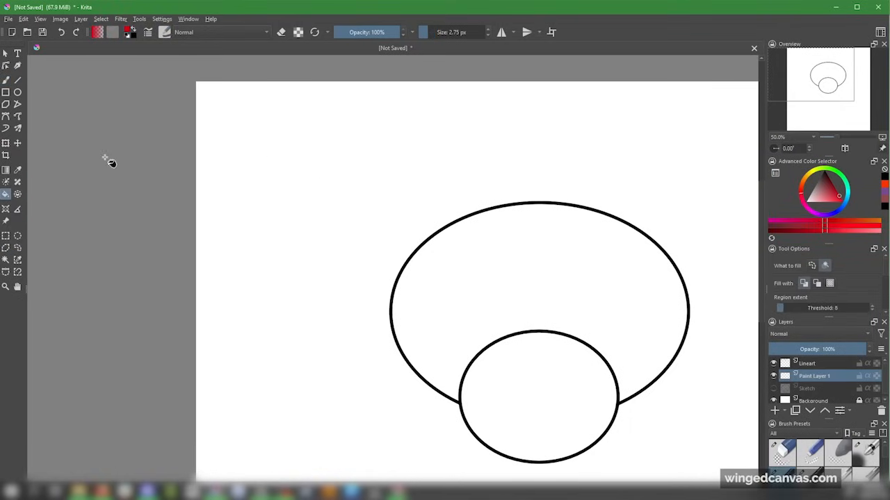
pyautogui.click(546, 278)
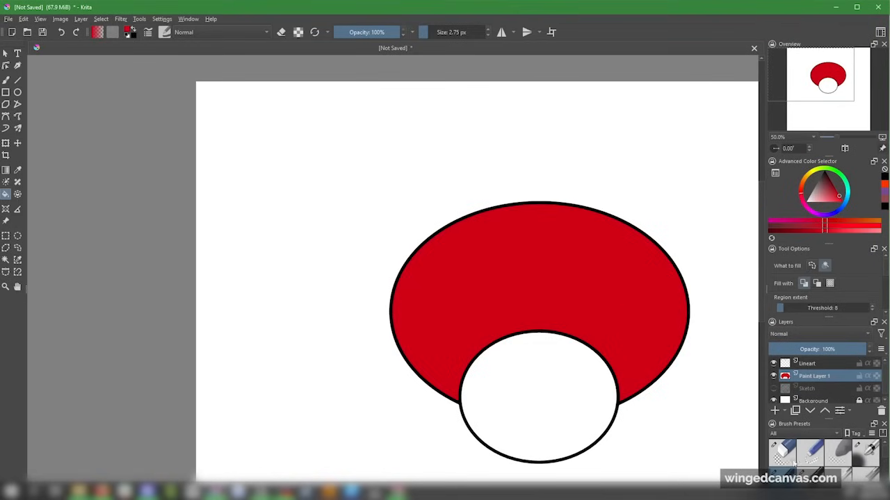
# Clear the cap's red by filling with an eraser preset, and refill it red with a normal brush preset.
pyautogui.click(783, 452)
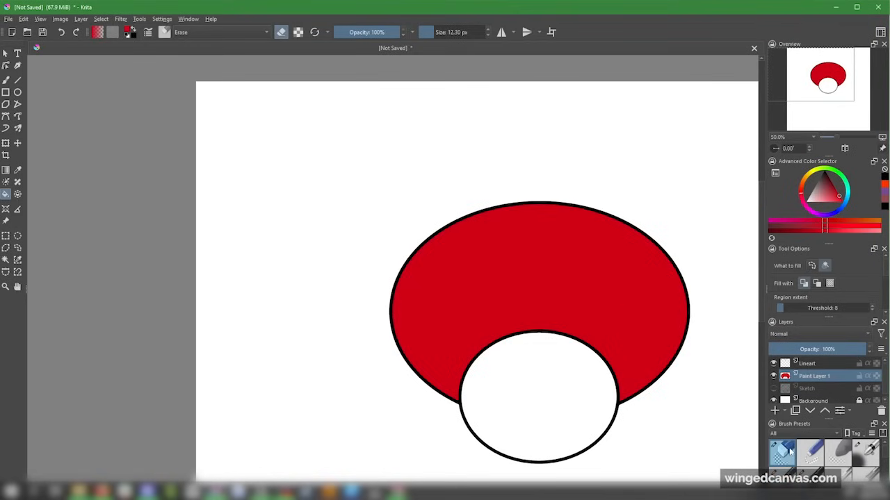
pyautogui.click(582, 276)
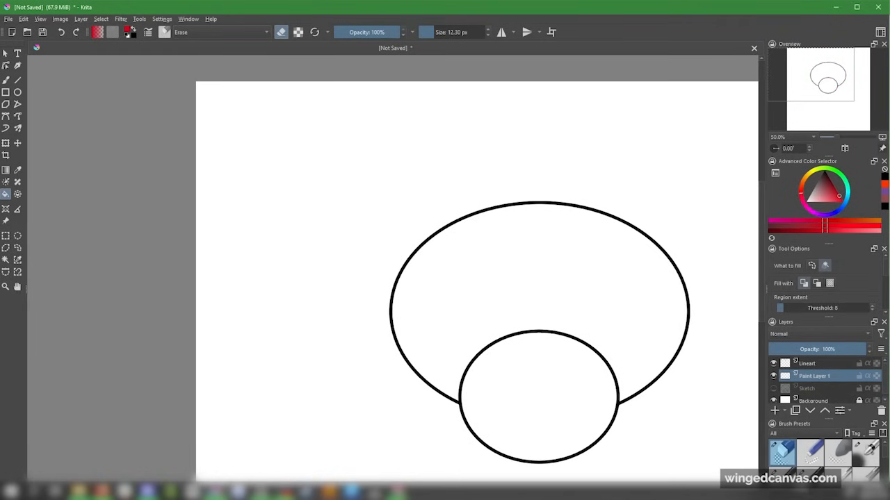
pyautogui.click(782, 474)
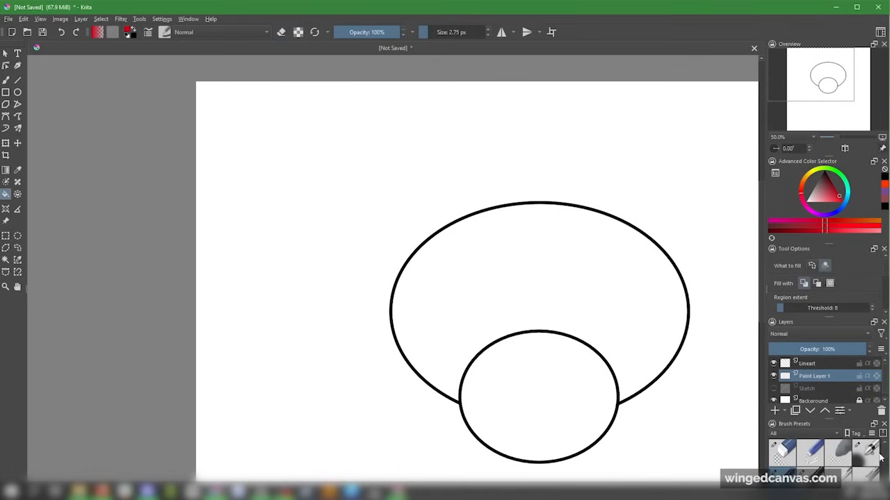
pyautogui.scroll(-2, 885, 458)
pyautogui.scroll(1, 886, 456)
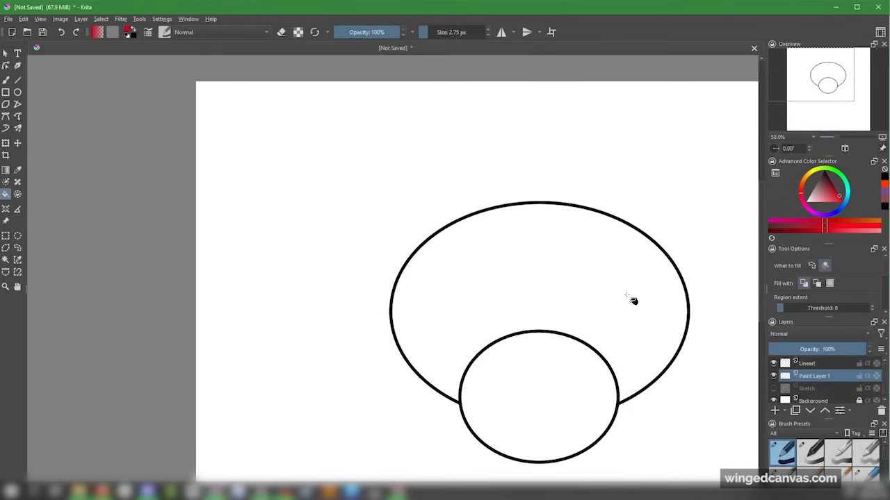
pyautogui.click(591, 280)
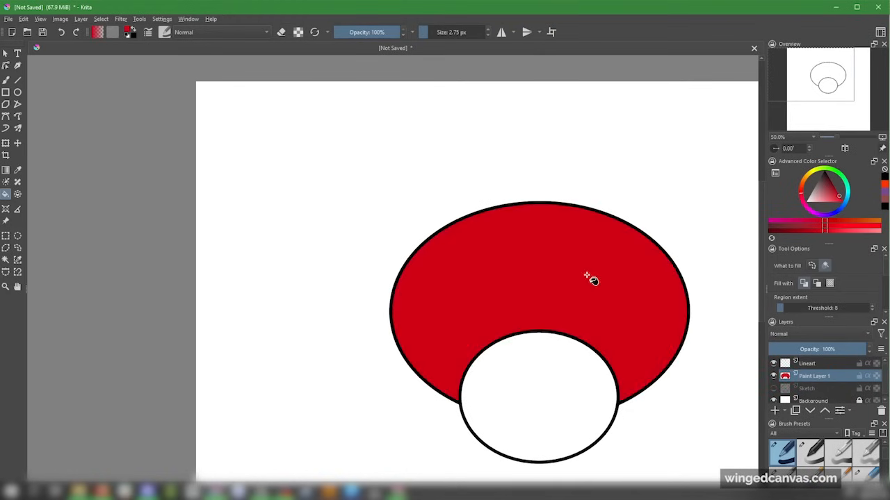
# Fill the mushroom's stem with a light beige on Paint Layer 1.
pyautogui.click(815, 198)
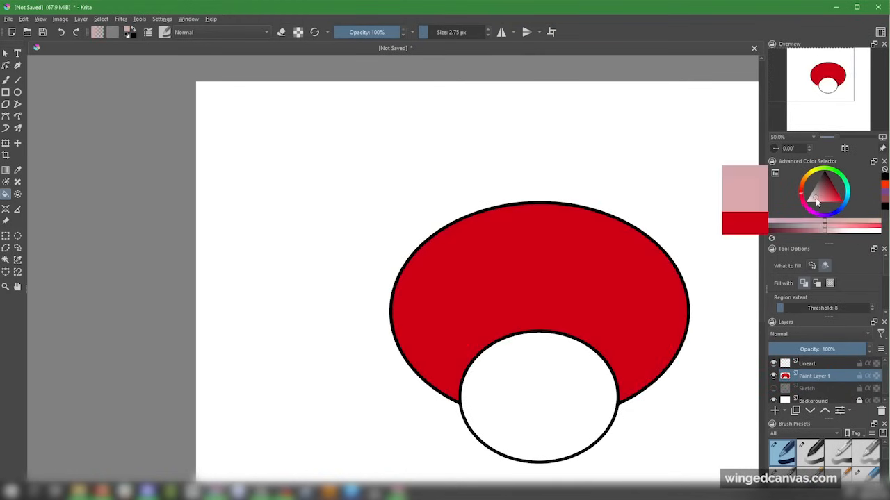
pyautogui.click(806, 177)
pyautogui.click(816, 199)
pyautogui.click(815, 200)
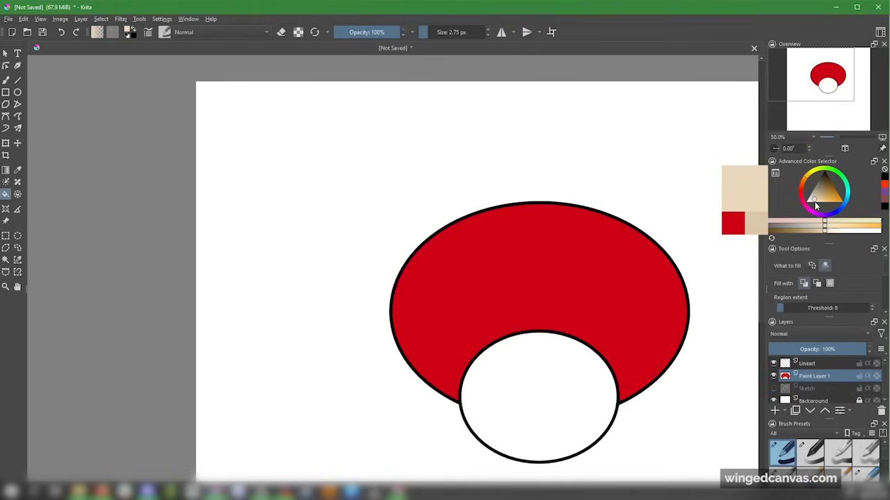
pyautogui.click(582, 364)
# Rename Paint Layer 1 to "Base Color".
pyautogui.doubleClick(814, 376)
pyautogui.press('capslock')
pyautogui.write('Base')
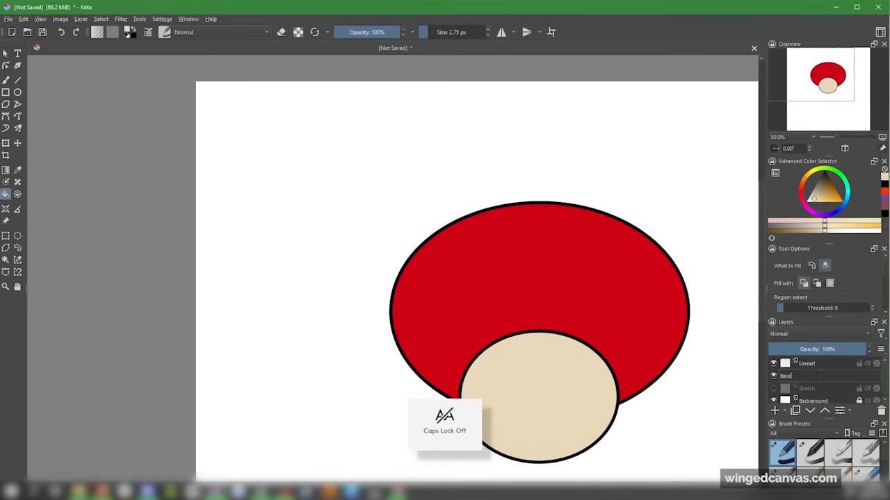
pyautogui.write(' Color')
pyautogui.press('Return')
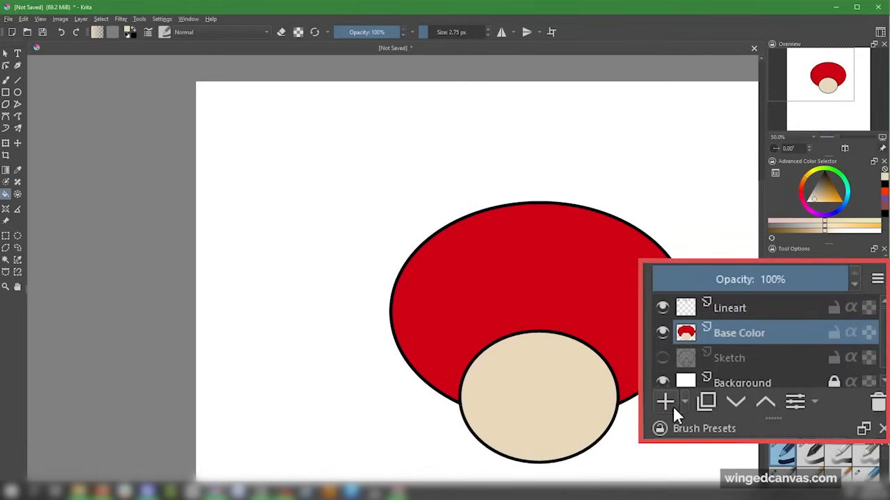
# Add a new paint layer above Base Color and combine both layers with Quick Group.
pyautogui.click(774, 410)
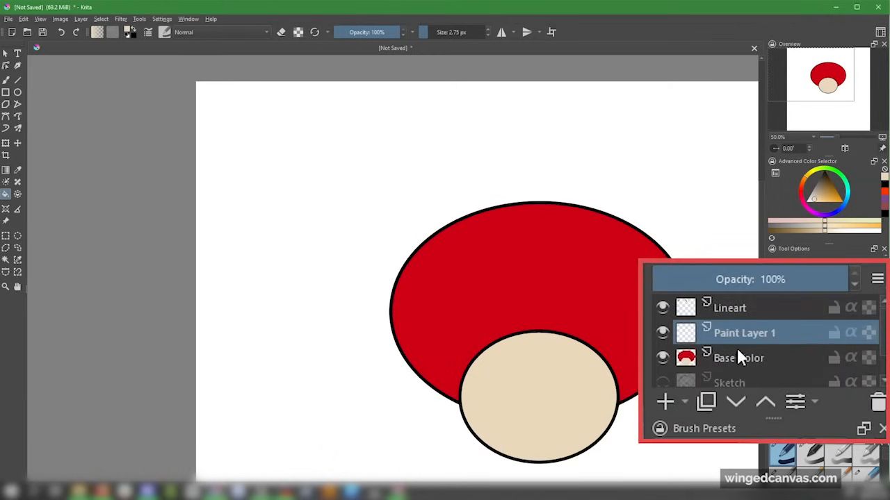
pyautogui.keyDown('ctrl'); pyautogui.click(771, 359); pyautogui.keyUp('ctrl')
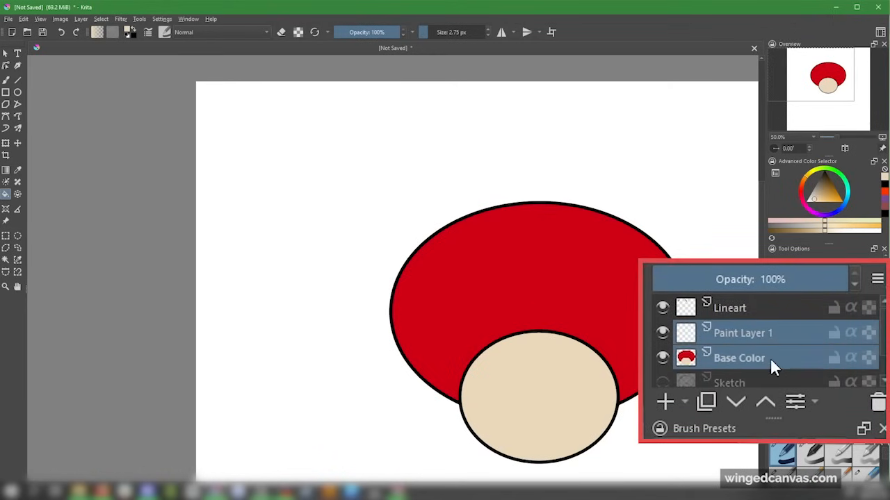
pyautogui.click(783, 332)
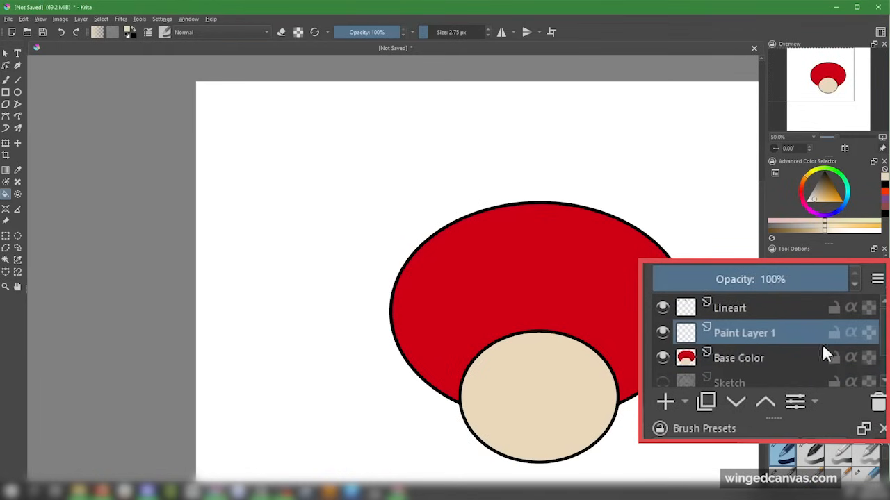
pyautogui.keyDown('ctrl'); pyautogui.click(778, 356); pyautogui.keyUp('ctrl')
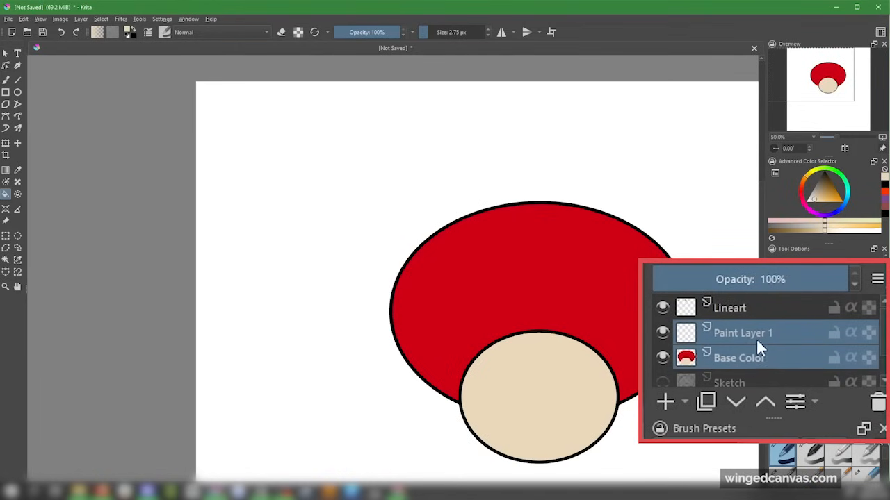
pyautogui.rightClick(789, 330)
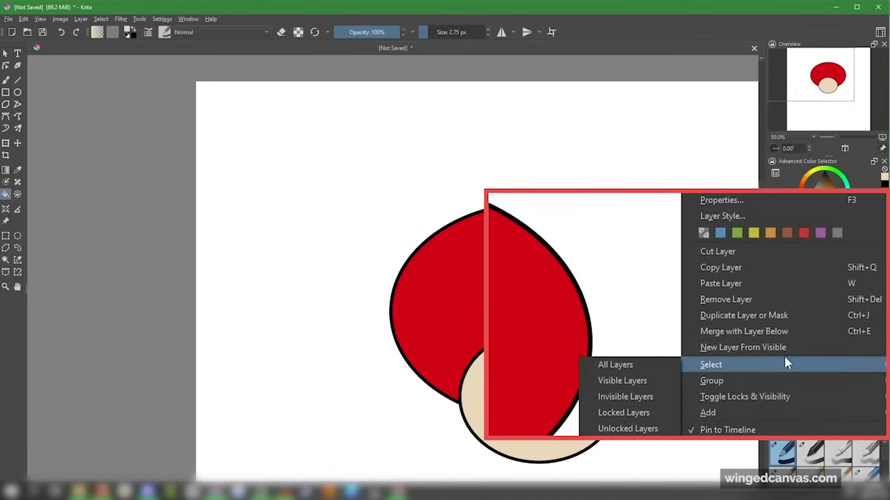
pyautogui.moveTo(776, 379)
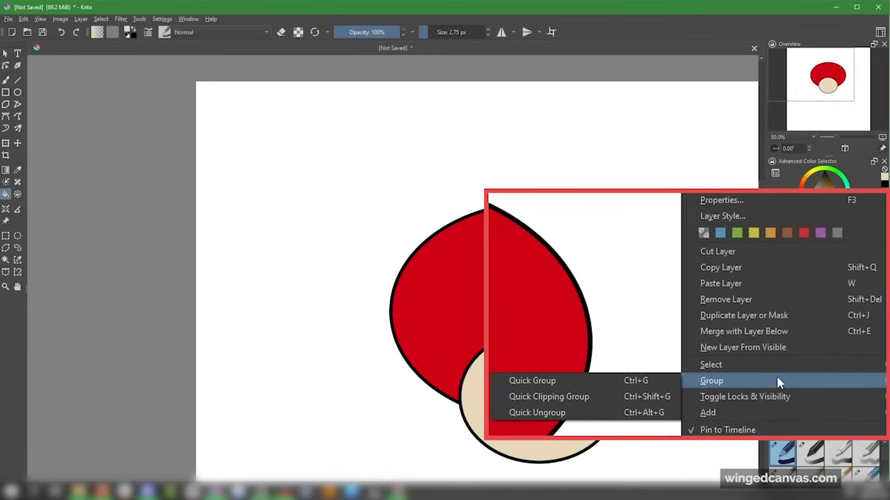
pyautogui.click(646, 382)
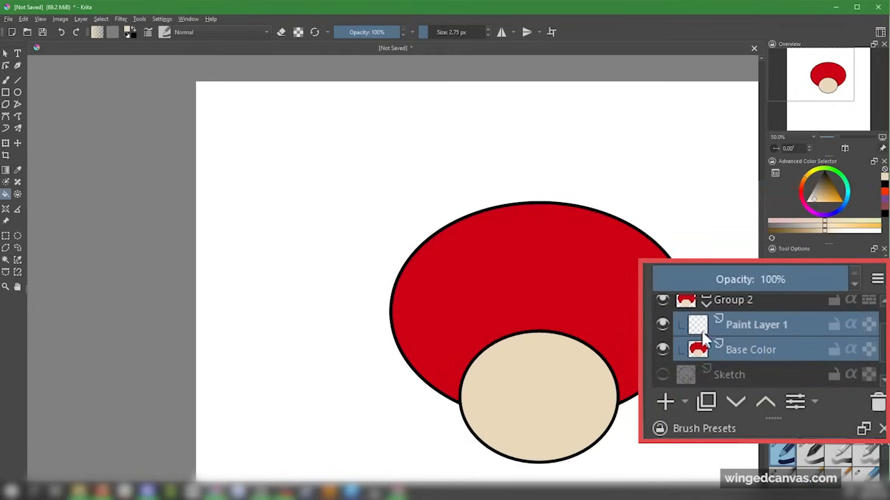
# Set up a light grey brush at 249.31 px and turn on alpha lock for the Base Color layer.
pyautogui.moveTo(639, 261); pyautogui.dragTo(521, 234)
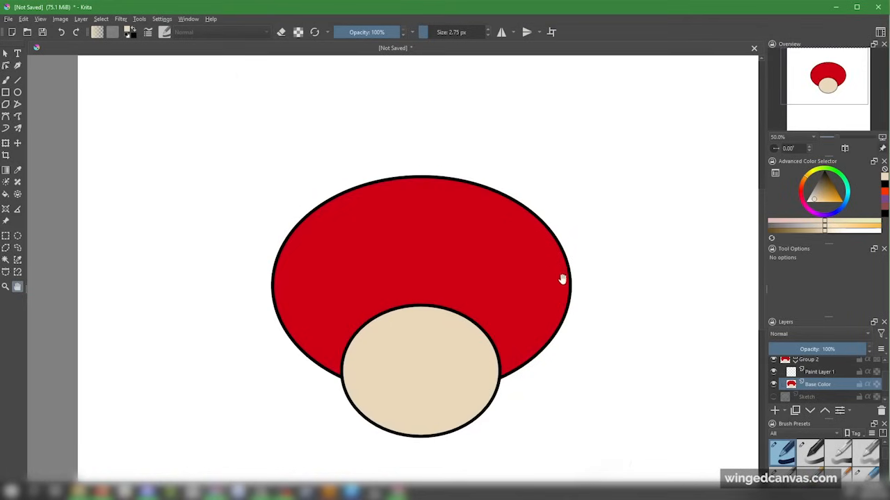
pyautogui.moveTo(463, 260); pyautogui.dragTo(476, 250)
pyautogui.moveTo(410, 260)
pyautogui.mouseDown()
pyautogui.moveTo(419, 275)
pyautogui.moveTo(405, 268)
pyautogui.mouseUp()
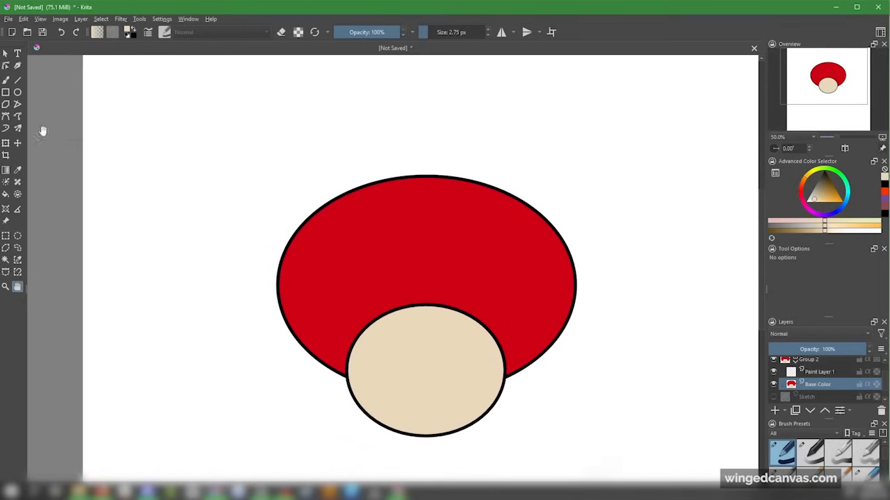
pyautogui.click(5, 80)
pyautogui.click(811, 196)
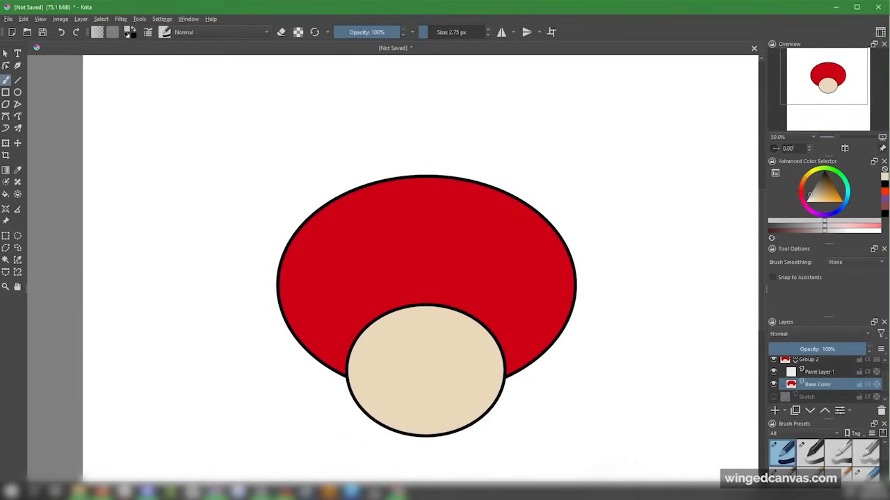
pyautogui.moveTo(434, 33); pyautogui.dragTo(460, 33)
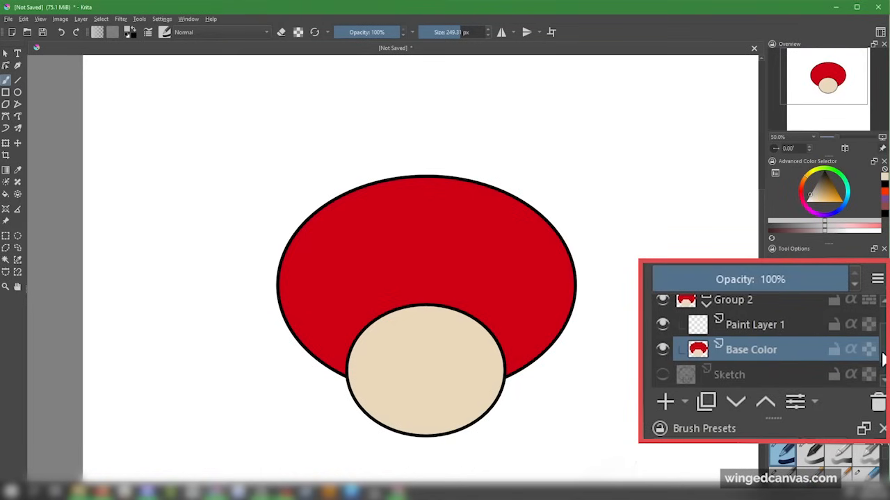
pyautogui.click(869, 350)
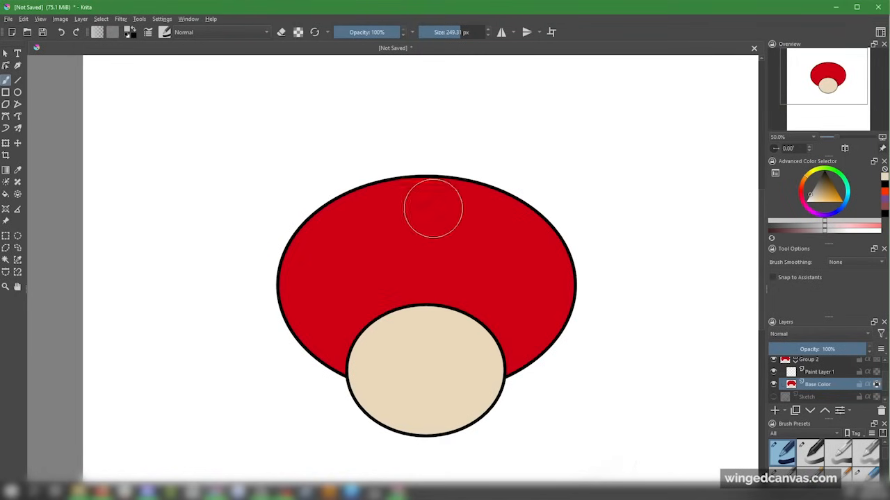
# Test the alpha lock with light grey stripes across the whole mushroom, and undo them.
pyautogui.moveTo(478, 132)
pyautogui.mouseDown()
pyautogui.moveTo(532, 225)
pyautogui.moveTo(688, 334)
pyautogui.mouseUp()
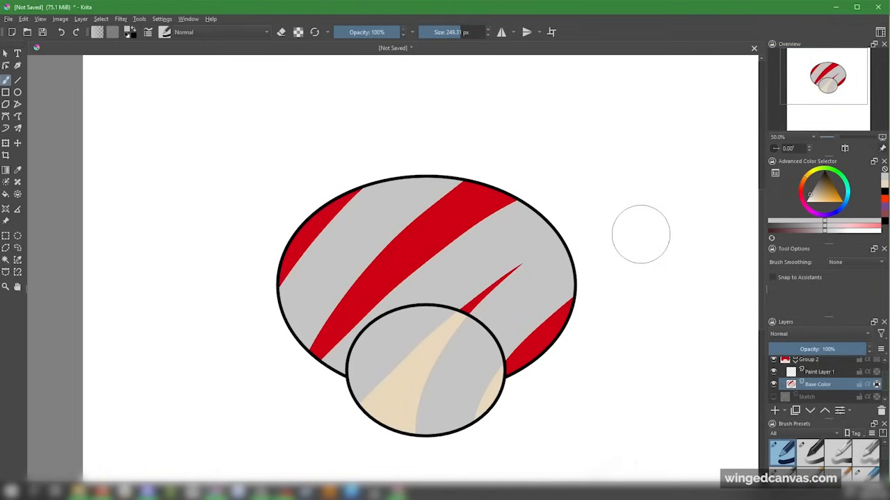
pyautogui.hotkey('ctrl', 'z')
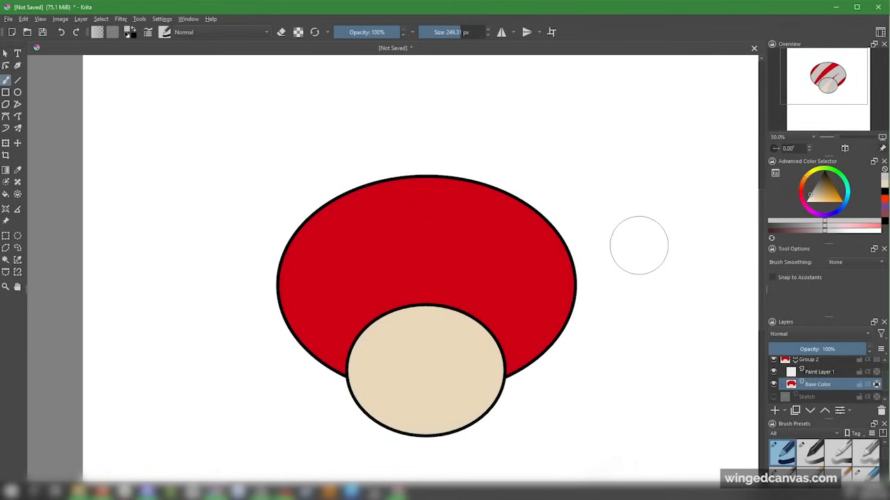
# Paint three large light grey spots on the cap: one at each side and one at the top centre.
pyautogui.moveTo(291, 248)
pyautogui.mouseDown()
pyautogui.moveTo(280, 268)
pyautogui.moveTo(298, 264)
pyautogui.mouseUp()
pyautogui.moveTo(424, 216); pyautogui.dragTo(457, 188)
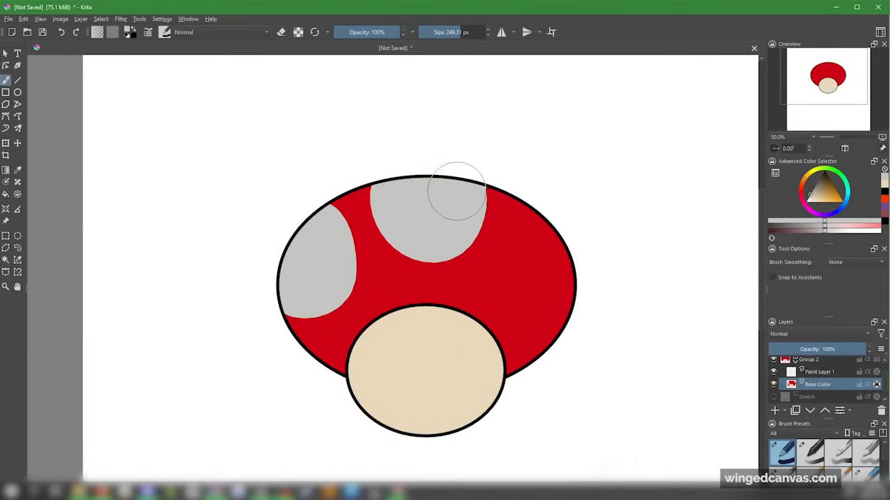
pyautogui.moveTo(529, 278); pyautogui.dragTo(572, 274)
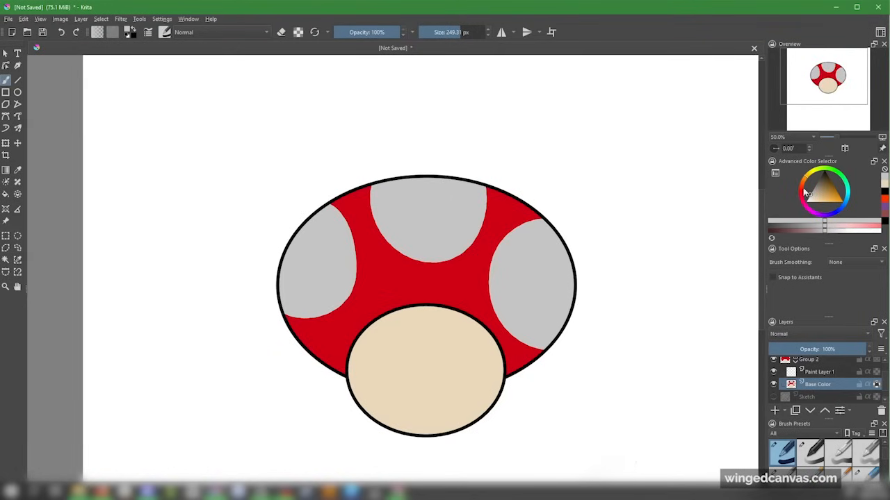
# Paint dark blue strokes along the side and lower edges of the cap and stem on Base Color.
pyautogui.click(840, 207)
pyautogui.click(835, 189)
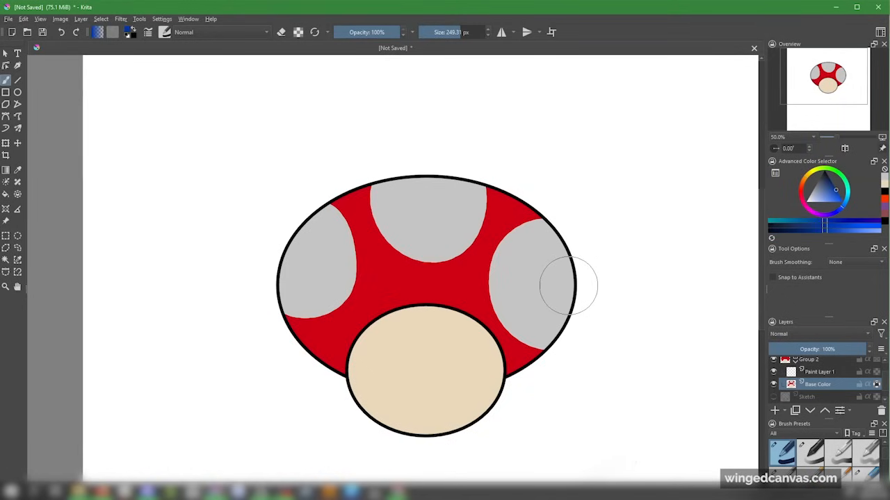
pyautogui.moveTo(341, 365)
pyautogui.mouseDown()
pyautogui.moveTo(286, 275)
pyautogui.moveTo(323, 191)
pyautogui.mouseUp()
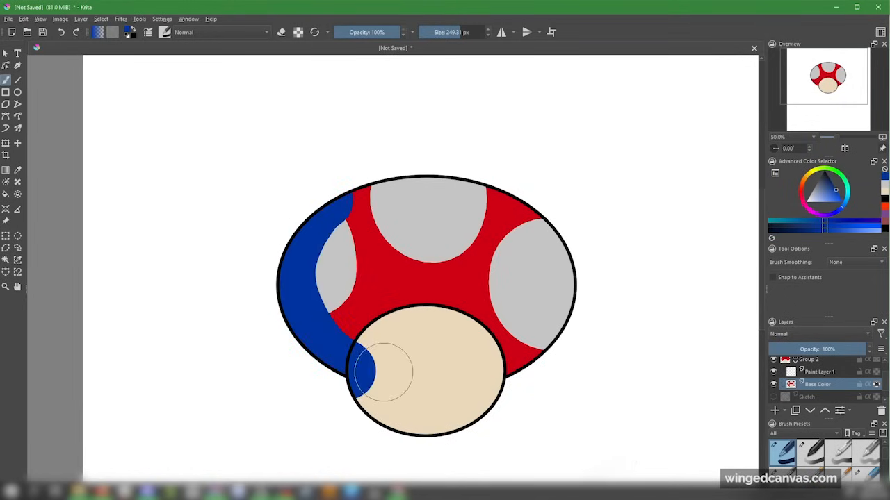
pyautogui.moveTo(383, 368)
pyautogui.mouseDown()
pyautogui.moveTo(454, 434)
pyautogui.moveTo(583, 180)
pyautogui.mouseUp()
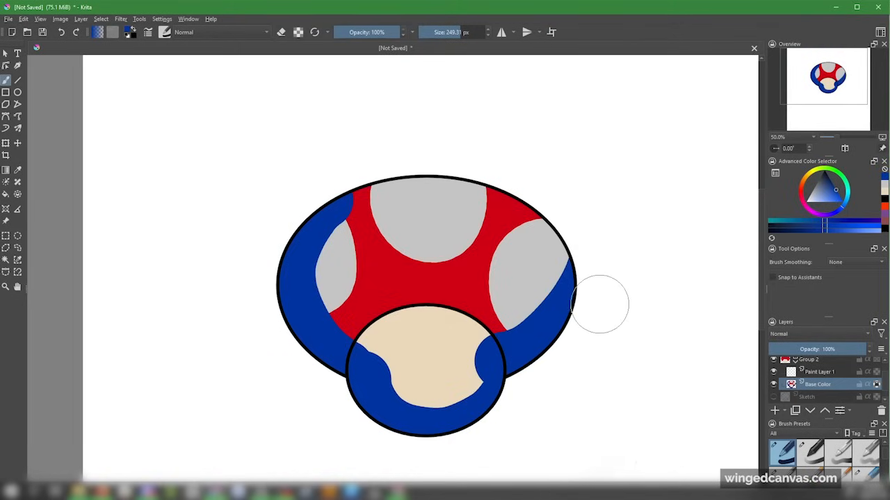
# Try erasing diagonally across the alpha-locked mushroom in eraser mode, and undo both the erasing and the blue strokes.
pyautogui.click(281, 32)
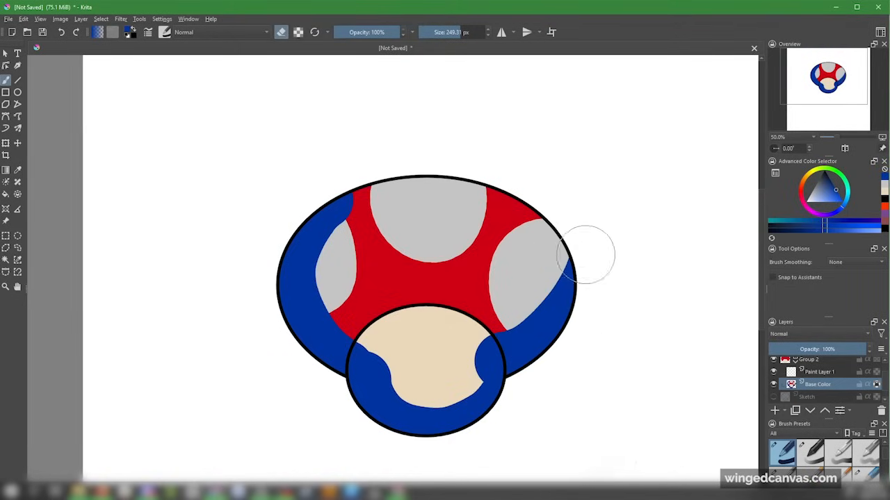
pyautogui.moveTo(540, 332)
pyautogui.mouseDown()
pyautogui.moveTo(480, 266)
pyautogui.moveTo(443, 201)
pyautogui.moveTo(369, 195)
pyautogui.moveTo(451, 381)
pyautogui.moveTo(432, 458)
pyautogui.moveTo(299, 230)
pyautogui.moveTo(313, 164)
pyautogui.mouseUp()
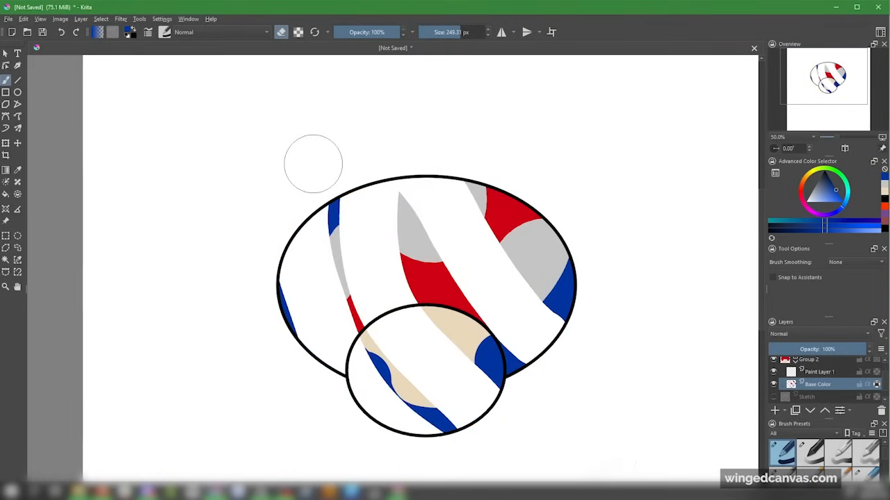
pyautogui.hotkey('ctrl', 'z')
pyautogui.hotkey('ctrl', 'z')
pyautogui.hotkey('ctrl', 'z')
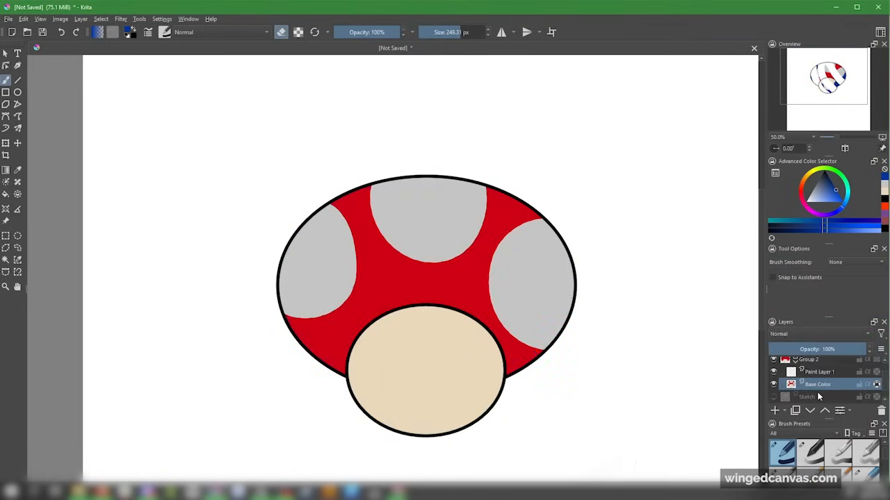
# Undo the grey spots on Base Color and repaint three large light grey spots on Paint Layer 1, extending past the cap's outline.
pyautogui.hotkey('ctrl', 'z')
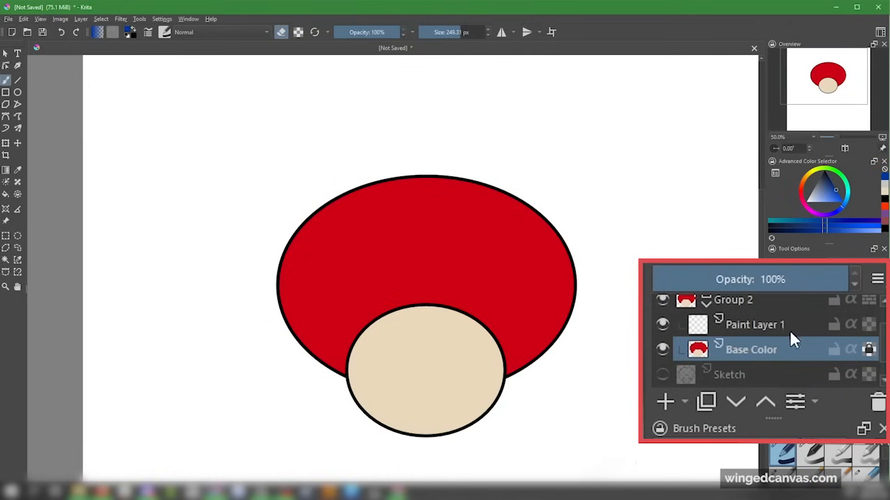
pyautogui.click(831, 372)
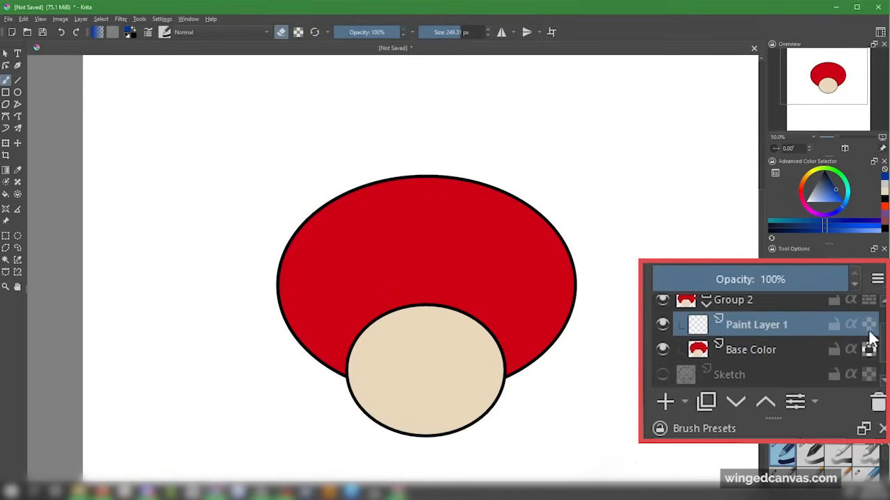
pyautogui.scroll(1, 868, 341)
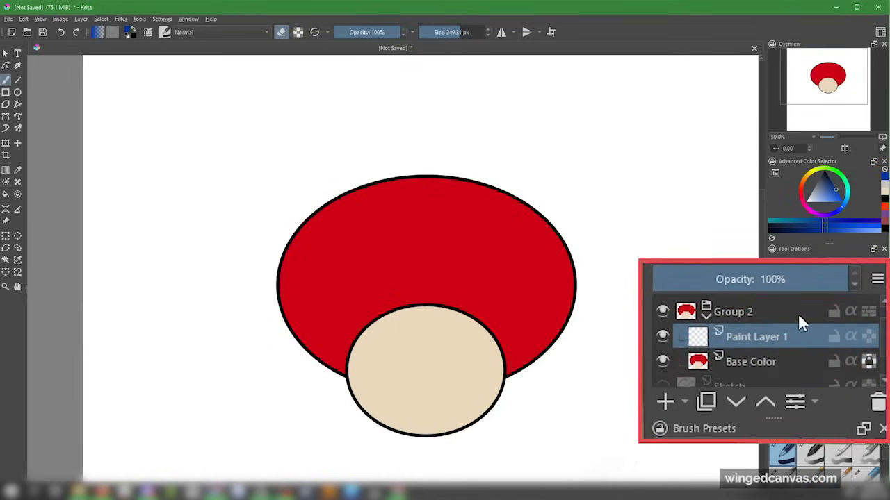
pyautogui.press('e')
pyautogui.click(810, 194)
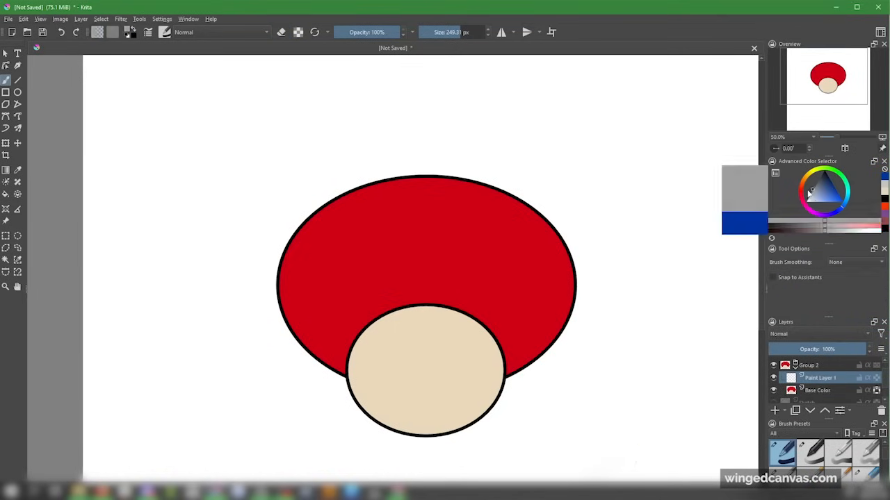
pyautogui.moveTo(415, 160)
pyautogui.mouseDown()
pyautogui.moveTo(467, 209)
pyautogui.moveTo(431, 180)
pyautogui.mouseUp()
pyautogui.moveTo(292, 243)
pyautogui.mouseDown()
pyautogui.moveTo(262, 274)
pyautogui.moveTo(312, 299)
pyautogui.mouseUp()
pyautogui.moveTo(556, 243); pyautogui.dragTo(540, 296)
pyautogui.moveTo(267, 307)
pyautogui.mouseDown()
pyautogui.moveTo(256, 240)
pyautogui.moveTo(245, 274)
pyautogui.mouseUp()
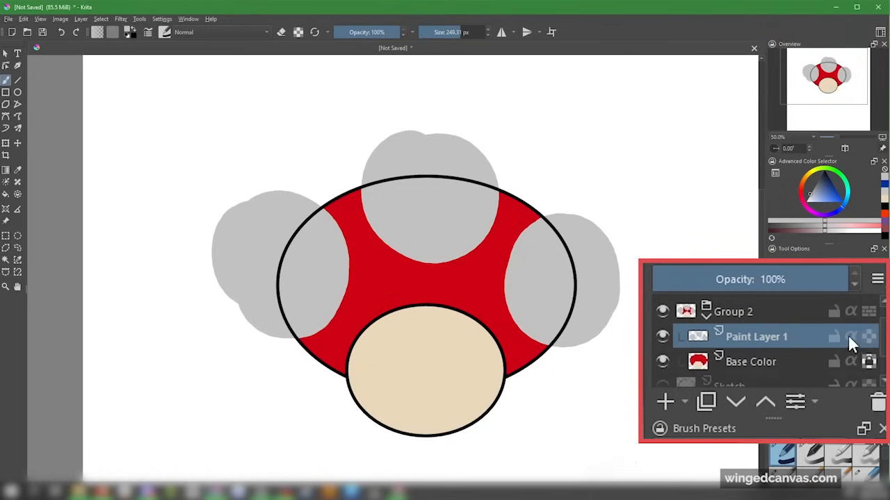
# Turn on Inherit Alpha for Paint Layer 1 to clip the grey spots to the mushroom.
pyautogui.click(849, 336)
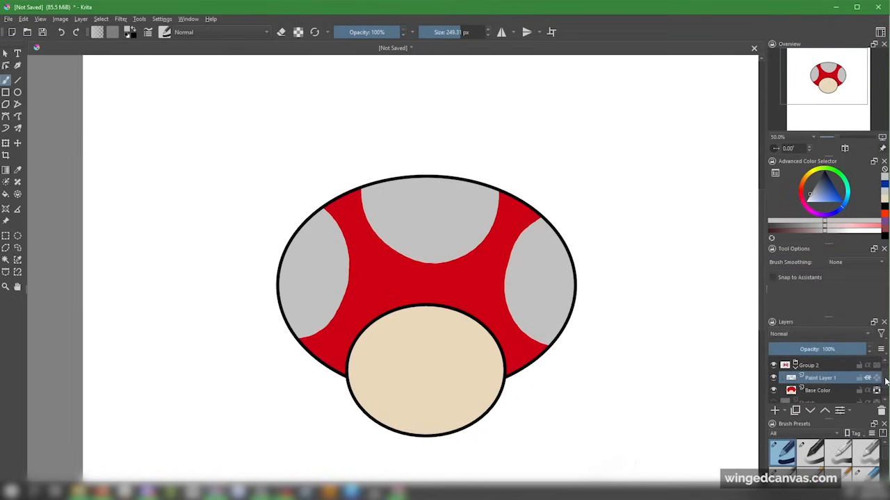
pyautogui.scroll(1, 885, 376)
pyautogui.scroll(-1, 884, 376)
pyautogui.scroll(1, 886, 384)
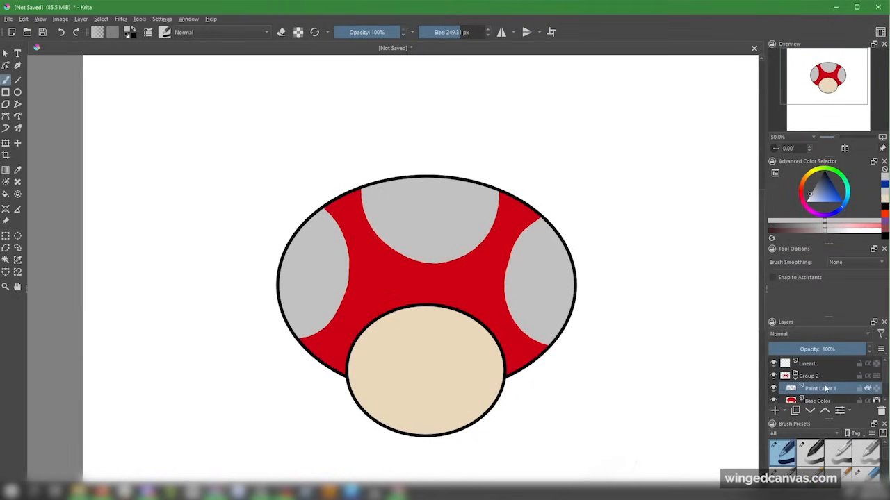
pyautogui.scroll(-1, 877, 382)
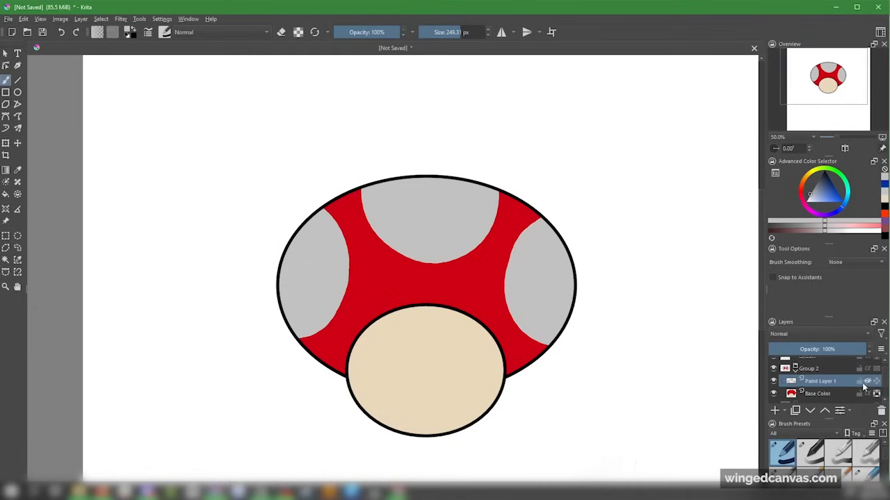
# Collapse and expand Group 2 to examine which layers it contains.
pyautogui.moveTo(886, 384)
pyautogui.mouseDown()
pyautogui.moveTo(887, 395)
pyautogui.moveTo(887, 385)
pyautogui.mouseUp()
pyautogui.click(795, 372)
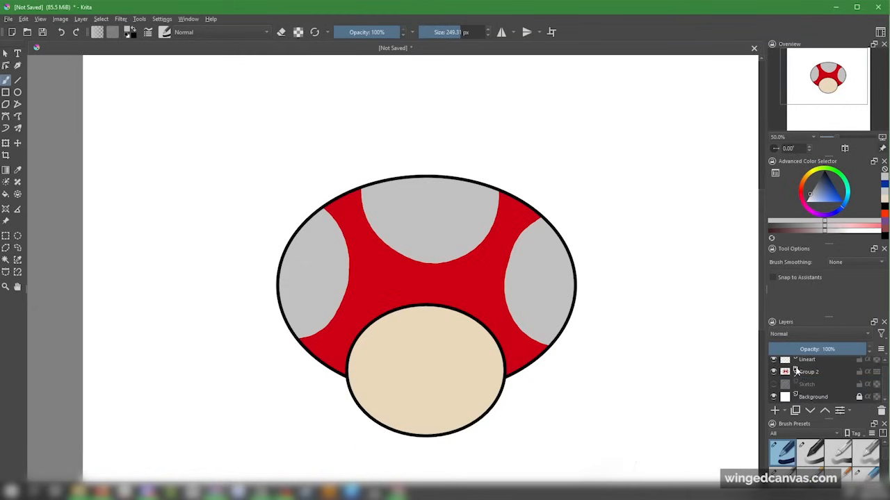
pyautogui.click(796, 374)
pyautogui.click(797, 375)
pyautogui.click(797, 375)
pyautogui.scroll(-1, 877, 384)
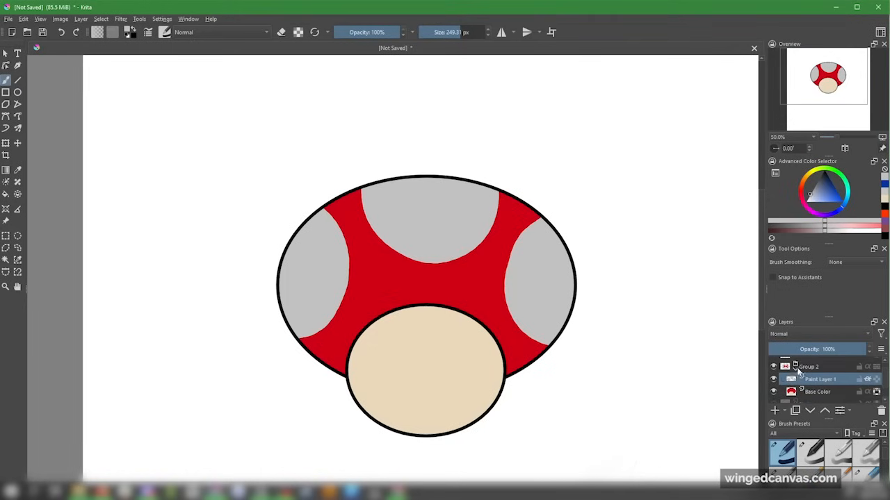
# Ungroup Group 2 and examine how Inherit Alpha affects Paint Layer 1 outside a group.
pyautogui.rightClick(797, 371)
pyautogui.moveTo(794, 277)
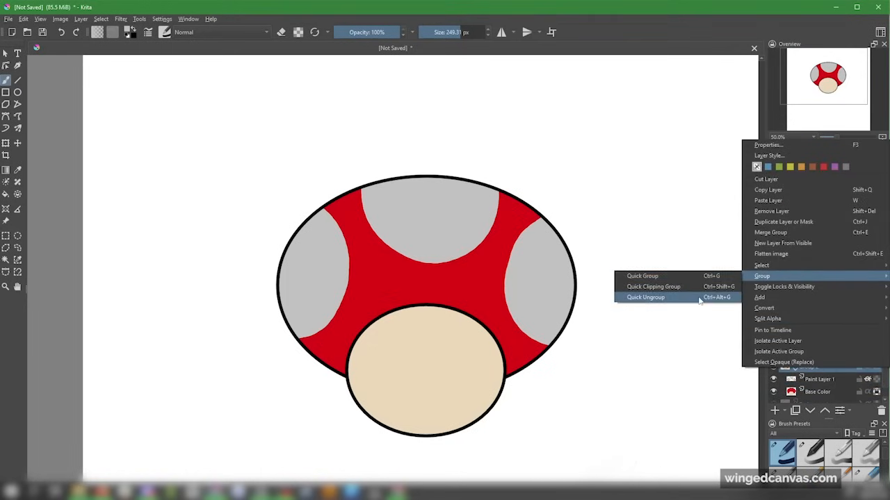
pyautogui.click(699, 299)
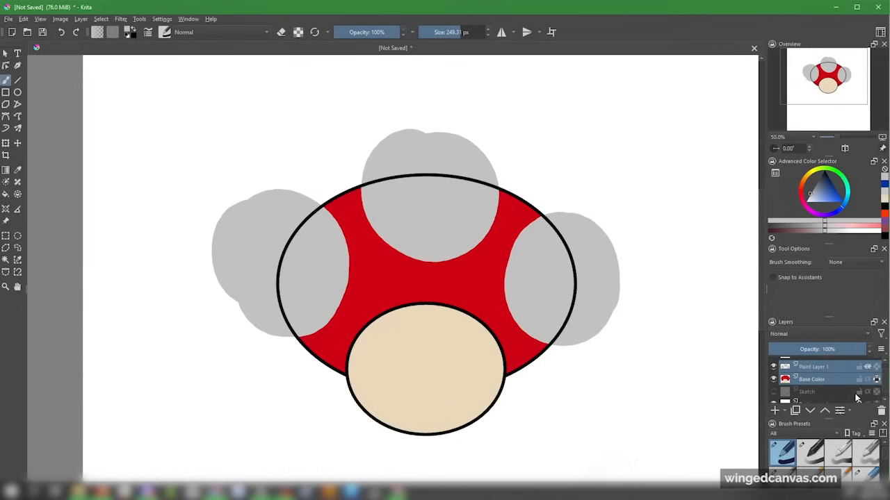
pyautogui.scroll(1, 877, 371)
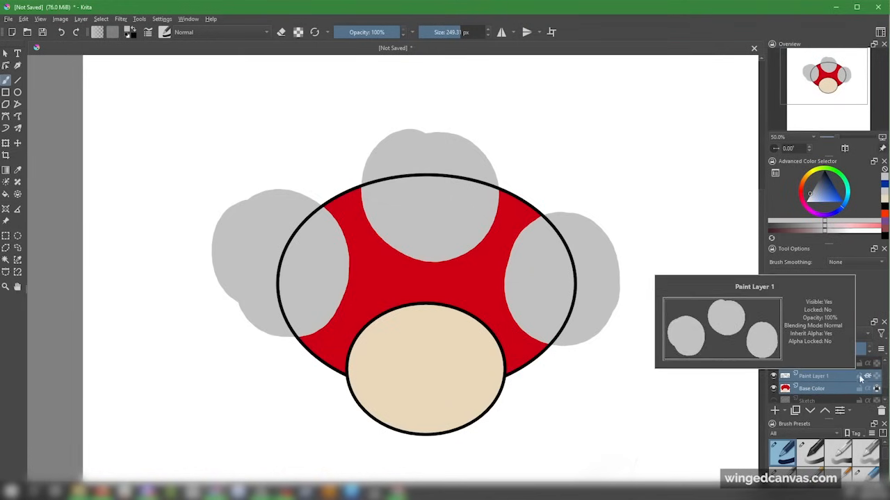
pyautogui.scroll(-1, 665, 333)
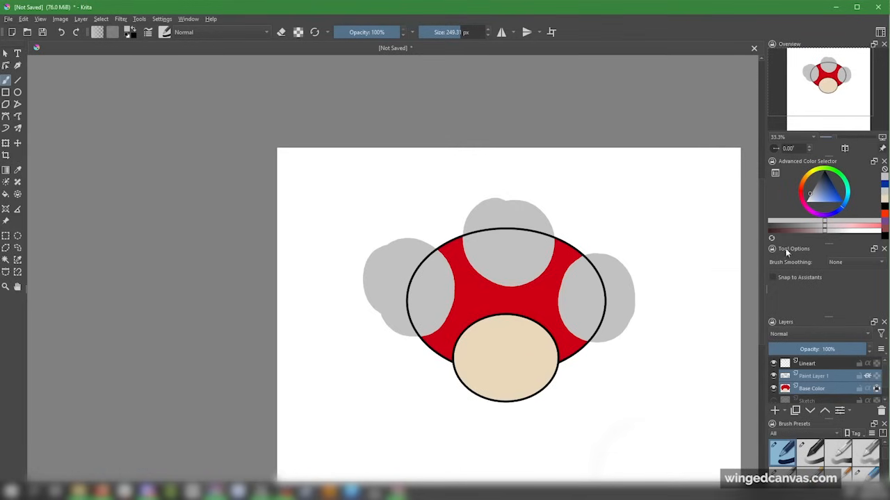
# Hide the Background layer to check its effect on the clipped spots, and show it again.
pyautogui.moveTo(761, 235); pyautogui.dragTo(760, 244)
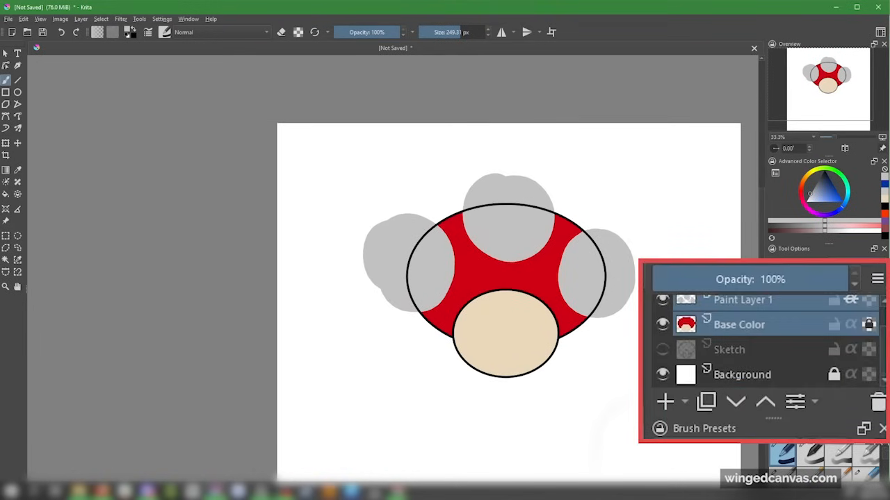
pyautogui.click(664, 374)
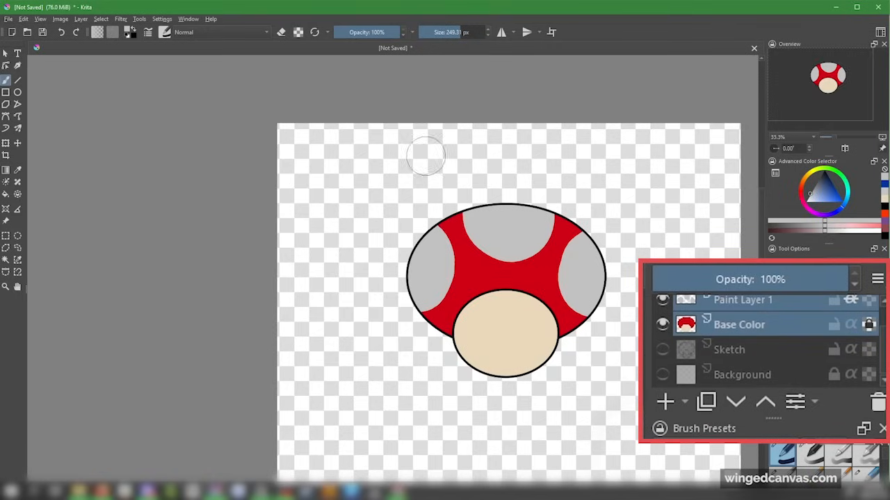
pyautogui.click(662, 374)
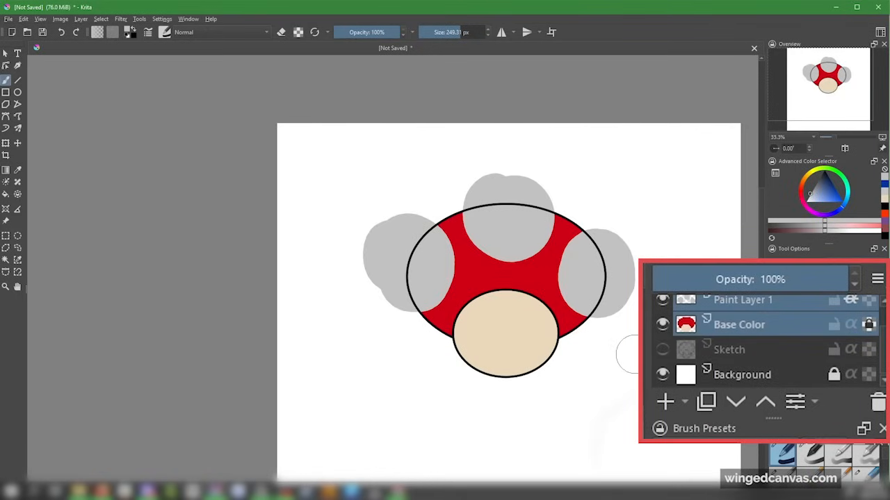
# Group Paint Layer 1 and Base Color again with Quick Group.
pyautogui.scroll(1, 882, 389)
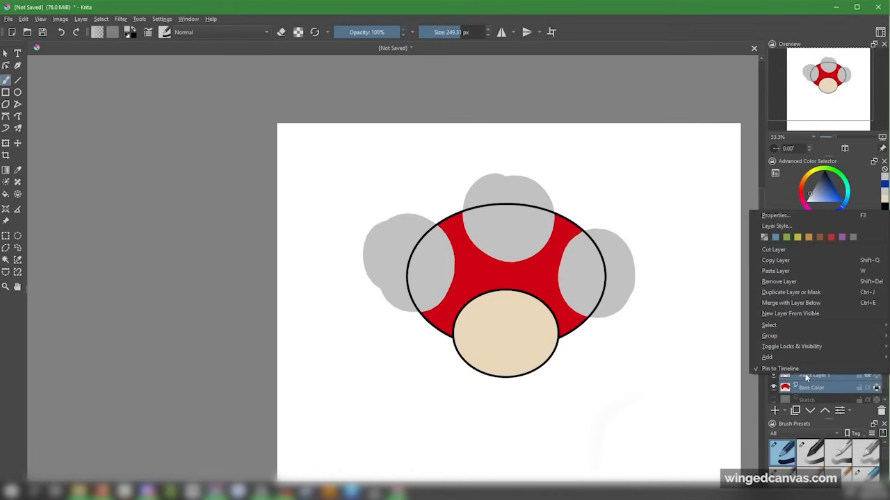
pyautogui.rightClick(877, 376)
pyautogui.moveTo(774, 338)
pyautogui.click(650, 335)
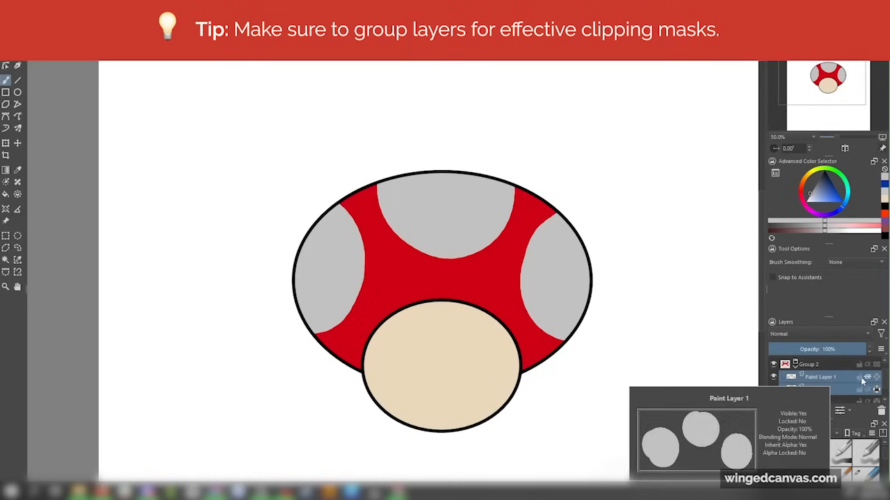
# Toggle the visibility of Paint Layer 1 off and on to compare the cap with and without spots.
pyautogui.click(773, 377)
pyautogui.click(773, 378)
pyautogui.click(773, 377)
pyautogui.click(773, 378)
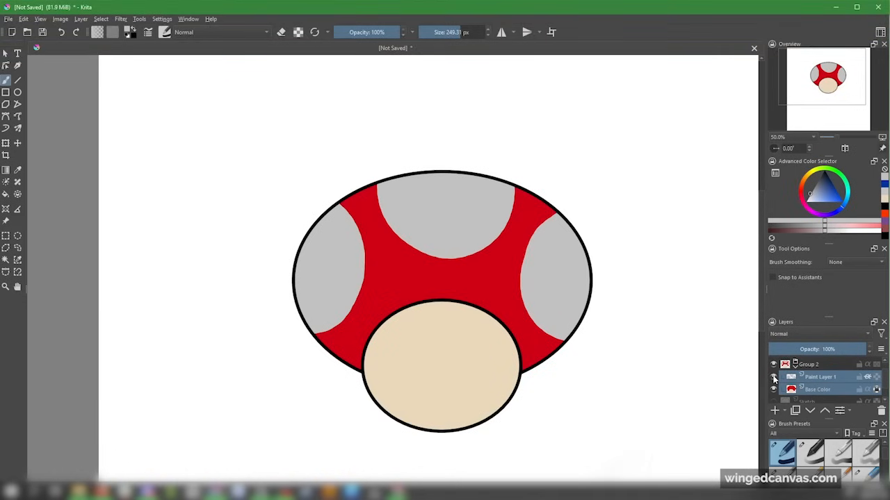
# Add a paint layer above Base Color and draw a linear dark blue gradient diagonally from the mushroom's lower left towards the cap's centre.
pyautogui.click(774, 410)
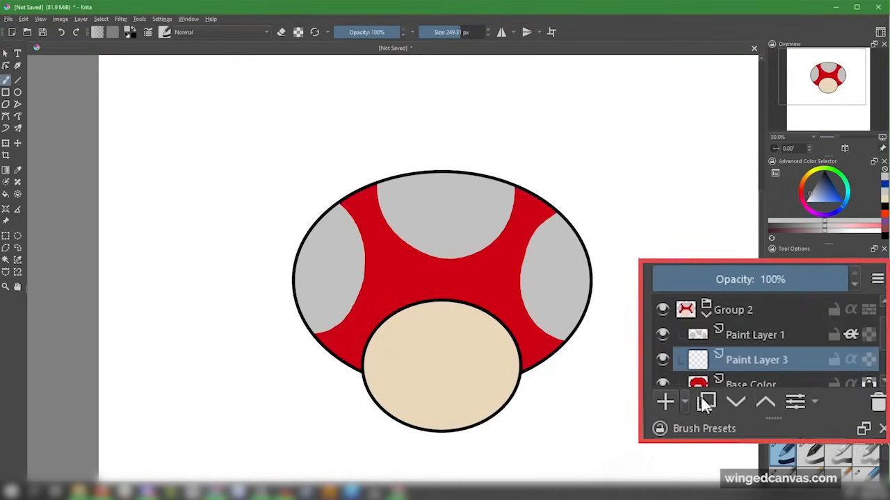
pyautogui.moveTo(881, 350); pyautogui.dragTo(884, 353)
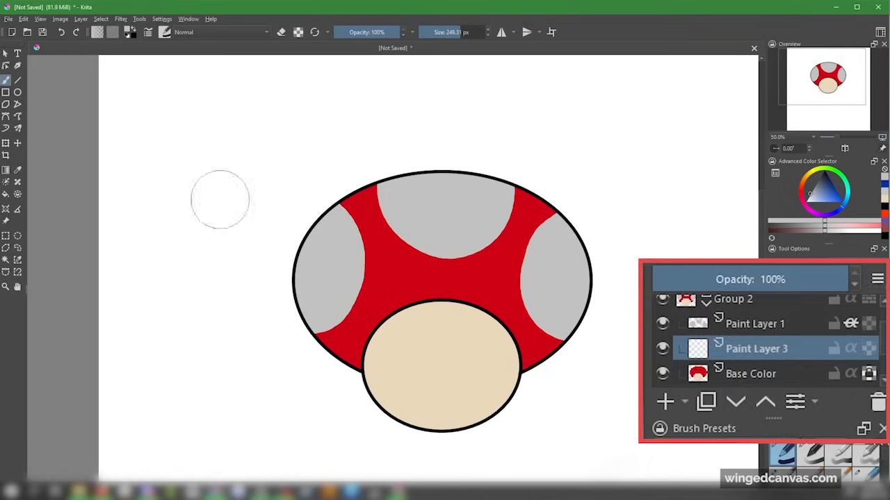
pyautogui.click(6, 170)
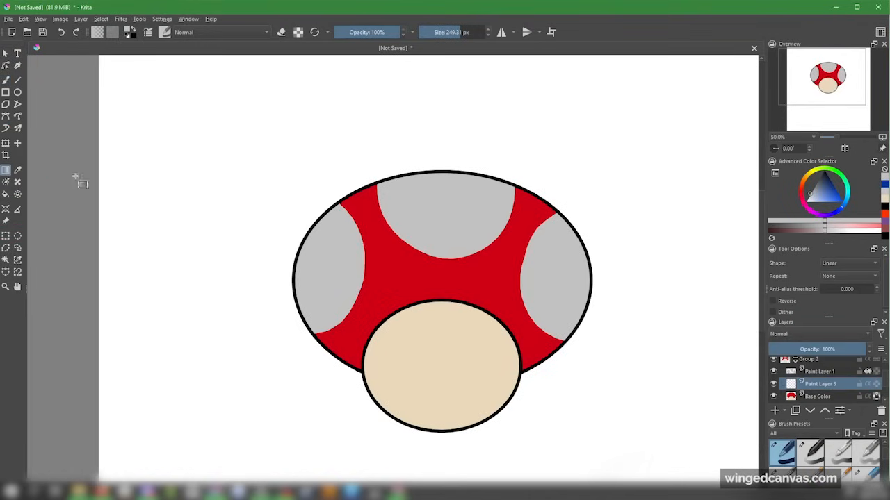
pyautogui.moveTo(828, 197); pyautogui.dragTo(859, 187)
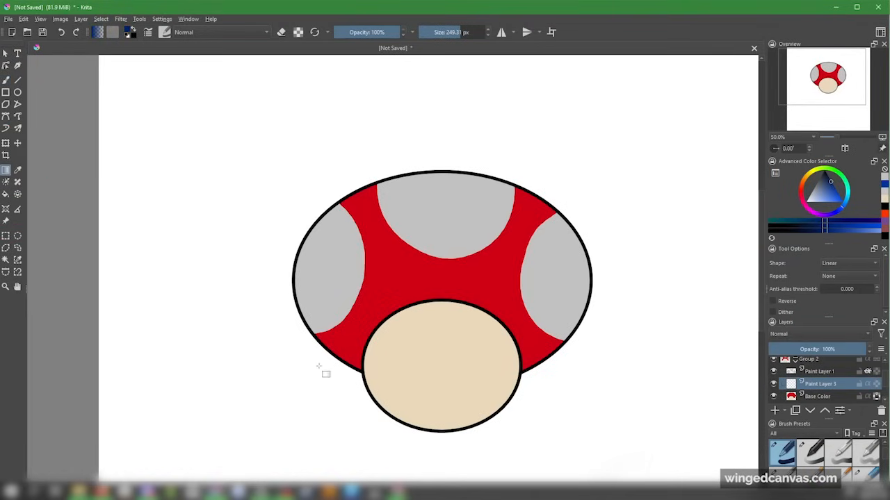
pyautogui.moveTo(314, 369); pyautogui.dragTo(471, 229)
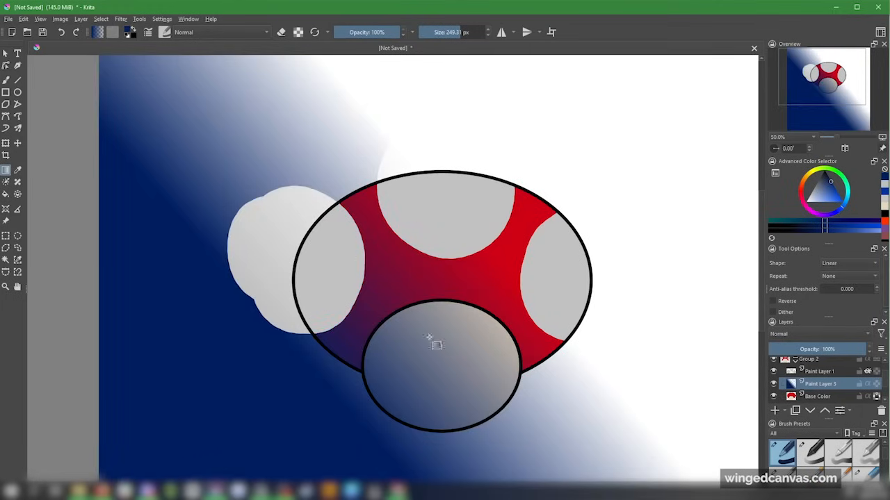
# Move the gradient layer above Paint Layer 1 and turn on its Inherit Alpha.
pyautogui.moveTo(829, 388); pyautogui.dragTo(827, 372)
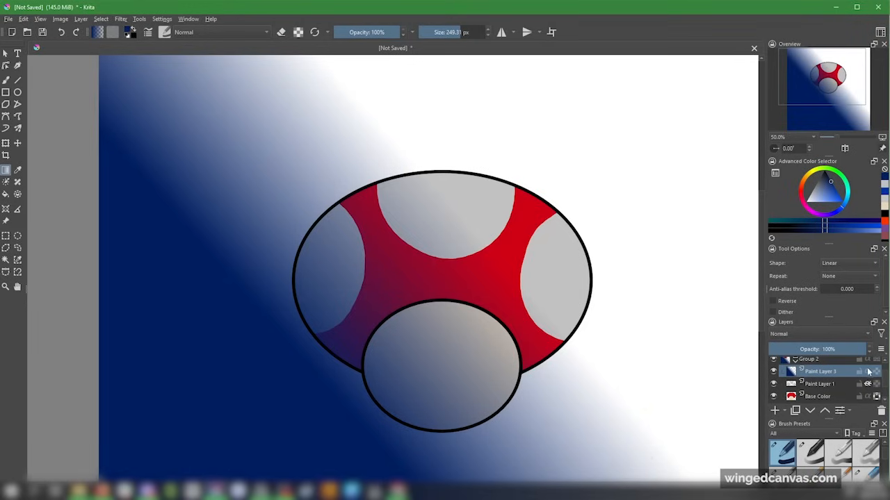
pyautogui.click(868, 374)
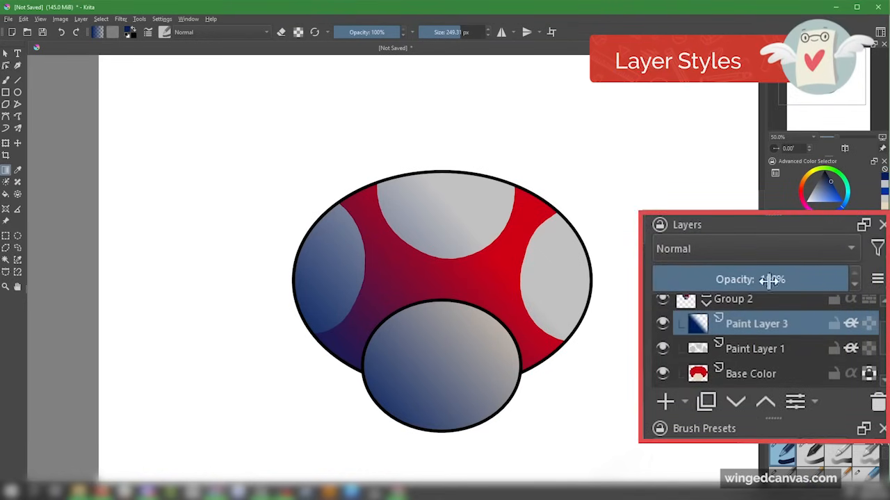
# Set the gradient layer's blending mode to Multiply and its opacity to 58%.
pyautogui.click(848, 248)
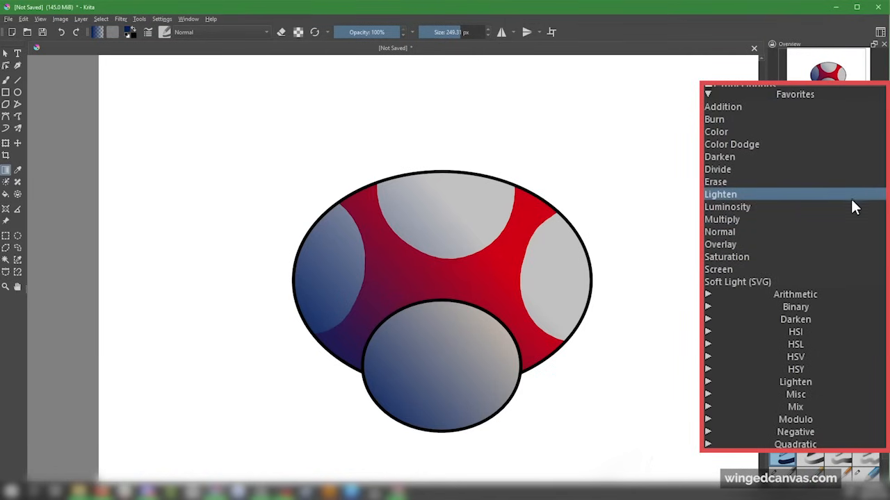
pyautogui.click(852, 349)
pyautogui.moveTo(852, 349)
pyautogui.mouseDown()
pyautogui.moveTo(807, 349)
pyautogui.moveTo(824, 349)
pyautogui.mouseUp()
# On a new layer, draw a narrow vertical black ellipse with a 6.02 px outline as the left eye on the stem, and fill it black.
pyautogui.click(774, 410)
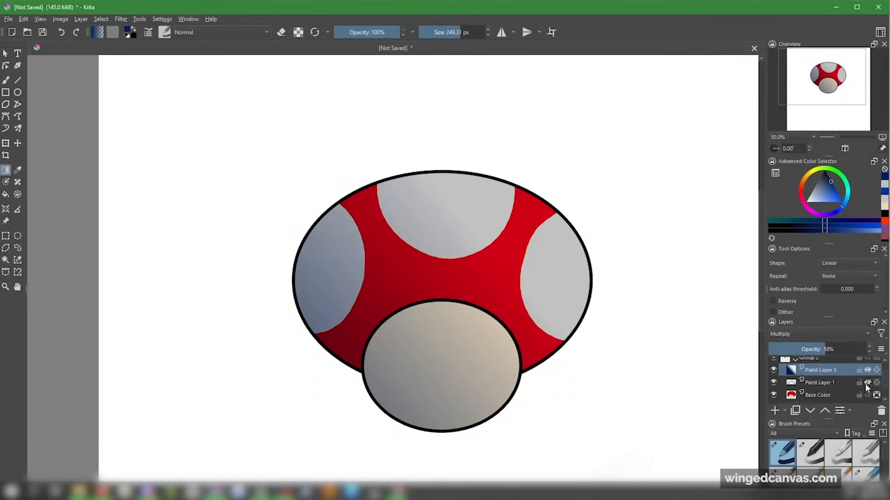
pyautogui.click(19, 93)
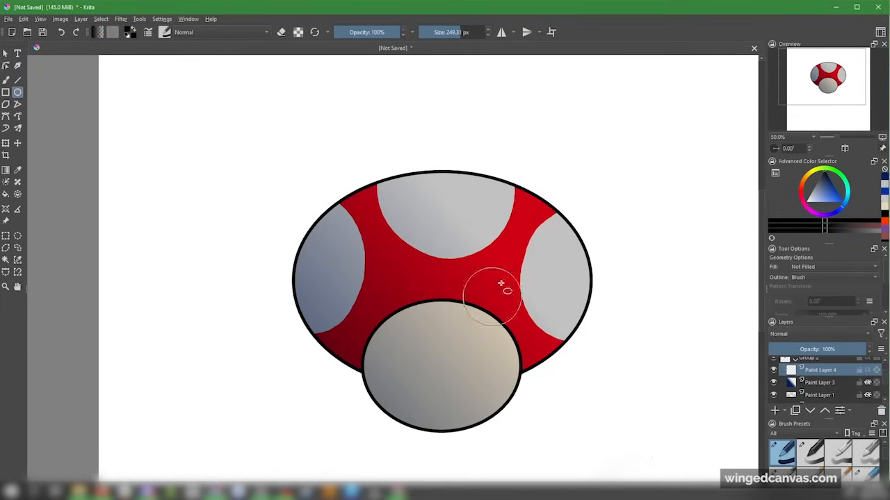
pyautogui.moveTo(459, 32); pyautogui.dragTo(430, 32)
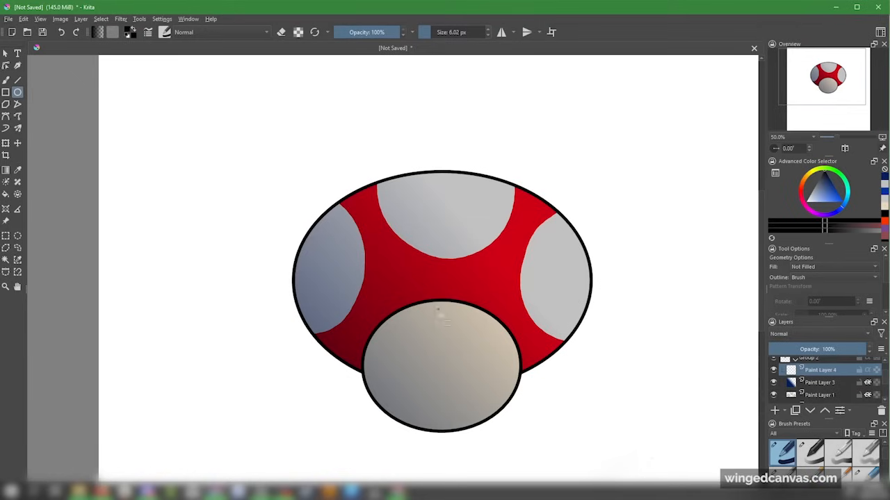
pyautogui.moveTo(438, 310); pyautogui.dragTo(423, 385)
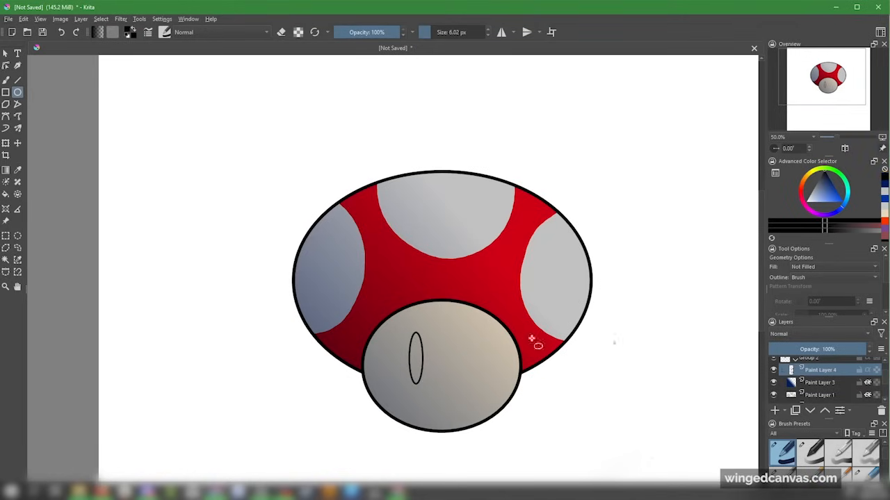
pyautogui.click(6, 194)
pyautogui.click(416, 358)
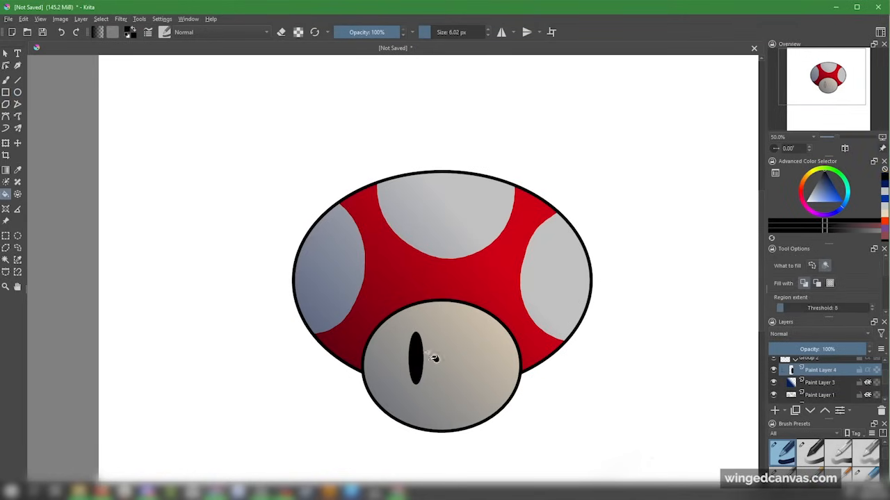
# Duplicate the eye layer, Paint Layer 4.
pyautogui.rightClick(828, 373)
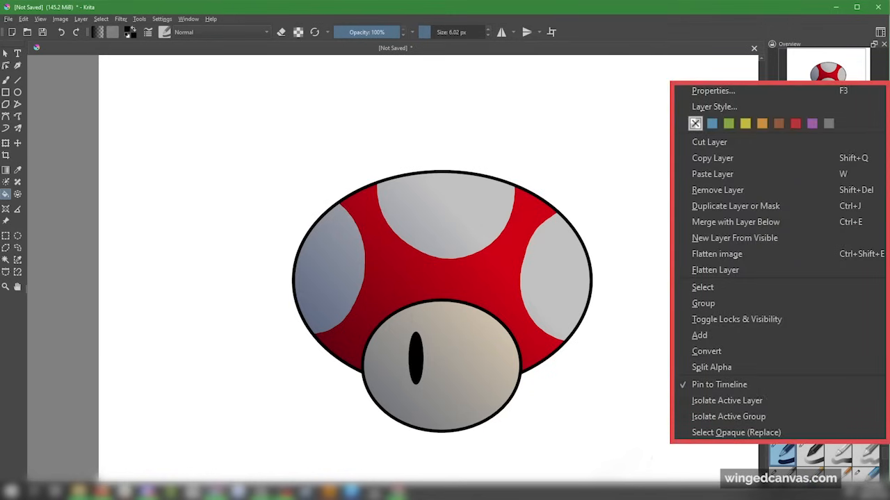
pyautogui.click(709, 206)
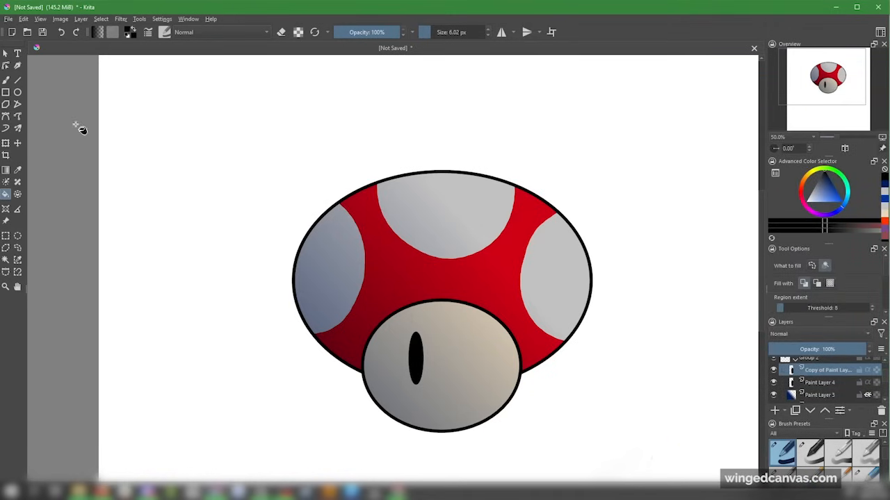
# Move the duplicated eye straight across to the right side of the stem, level with the left eye.
pyautogui.click(19, 144)
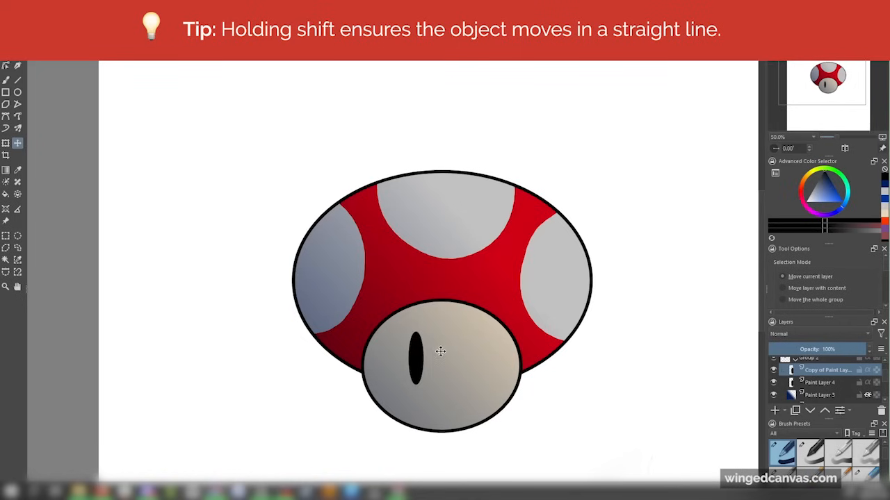
pyautogui.moveTo(433, 362); pyautogui.dragTo(479, 362)
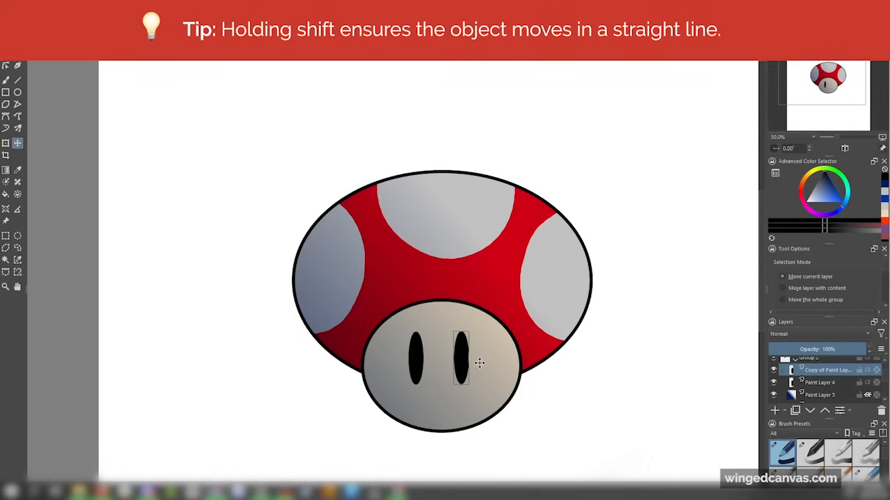
pyautogui.press('b')
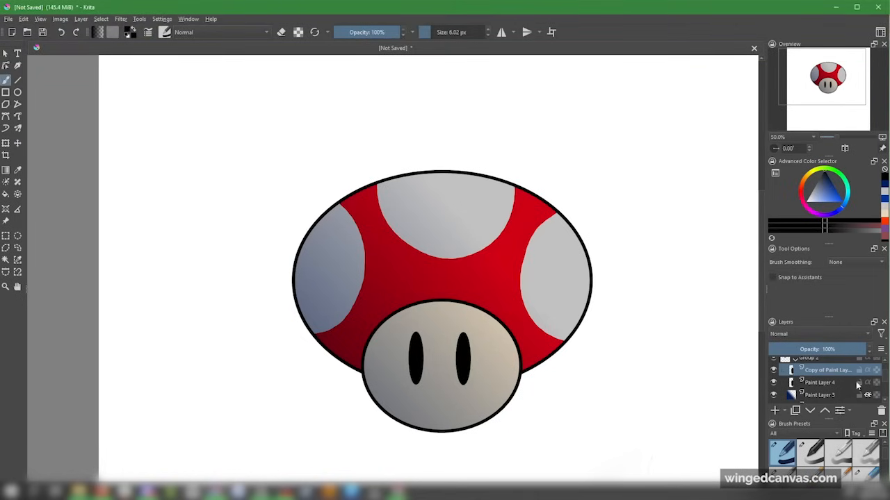
# Merge the copied eye layer with Paint Layer 4 and move the pair of eyes slightly down on the stem.
pyautogui.rightClick(835, 372)
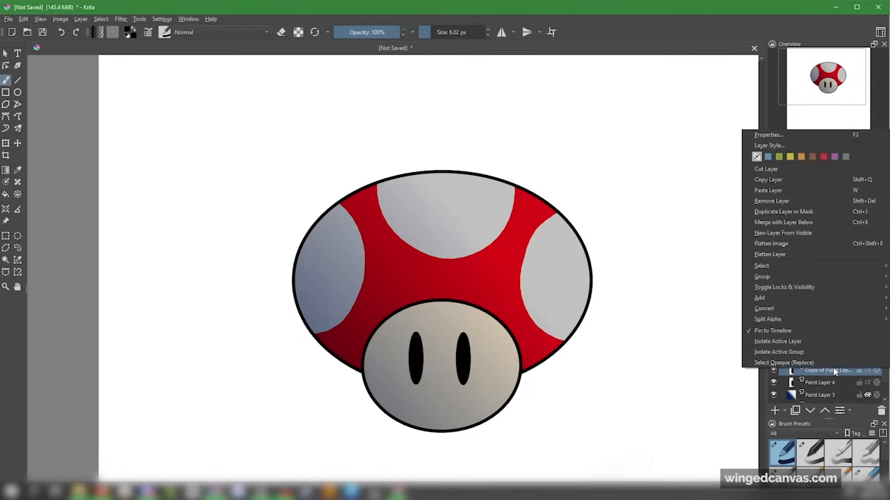
pyautogui.click(825, 223)
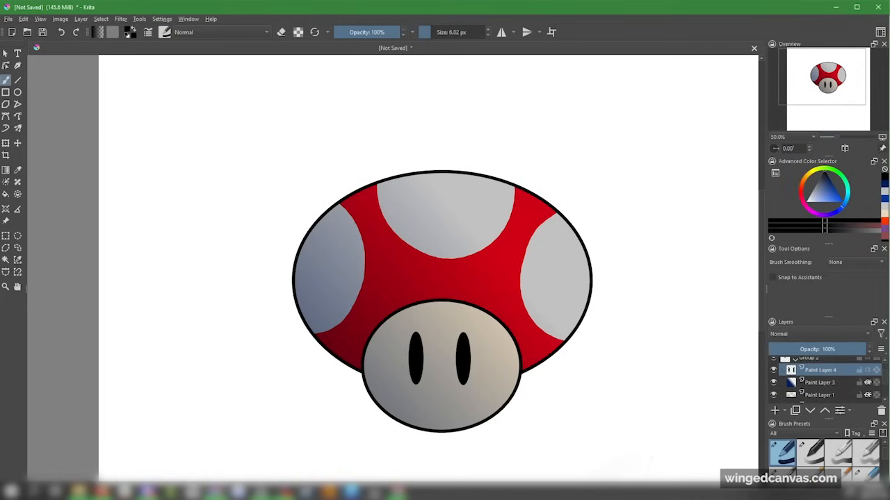
pyautogui.press('t')
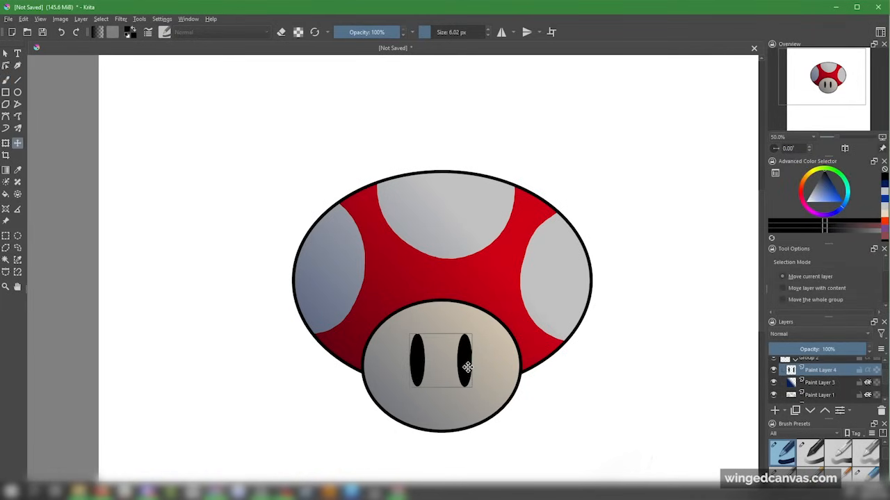
# Rename the Multiply gradient layer, Paint Layer 3, as Shading.
pyautogui.click(833, 382)
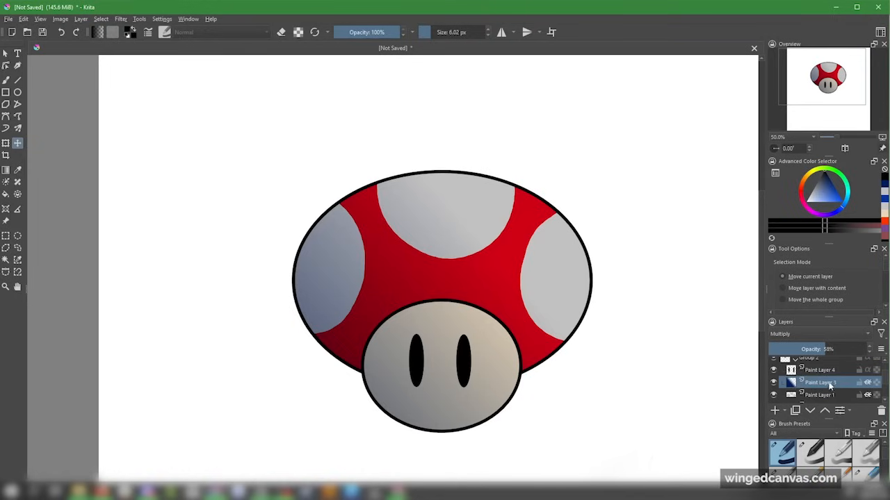
pyautogui.doubleClick(820, 383)
pyautogui.press('capslock')
pyautogui.write('S')
pyautogui.press('capslock')
pyautogui.write('ah')
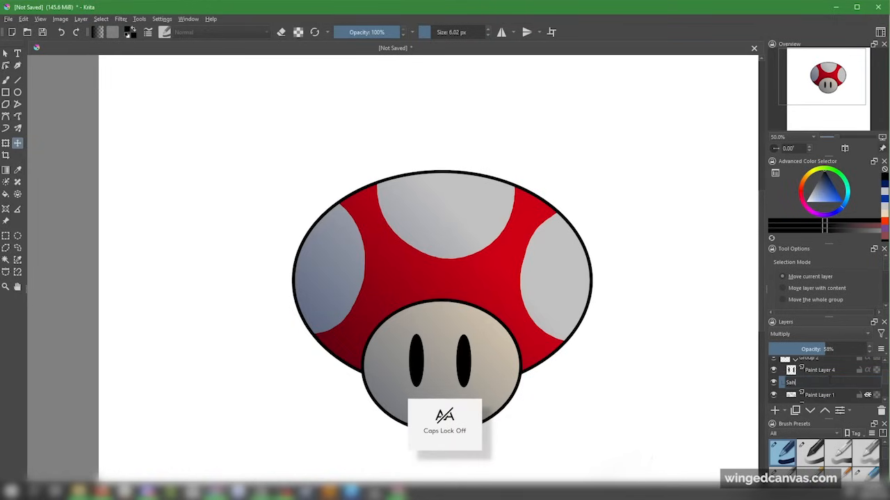
pyautogui.write('hd')
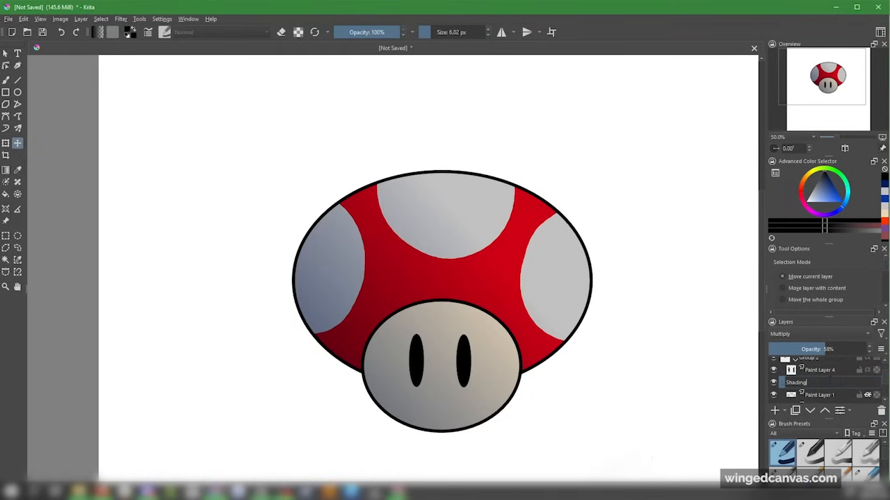
# Rename Paint Layer 4, which holds the merged eyes, as Eyes.
pyautogui.doubleClick(824, 370)
pyautogui.press('capslock')
pyautogui.write('E')
pyautogui.press('capslock')
pyautogui.write('yes')
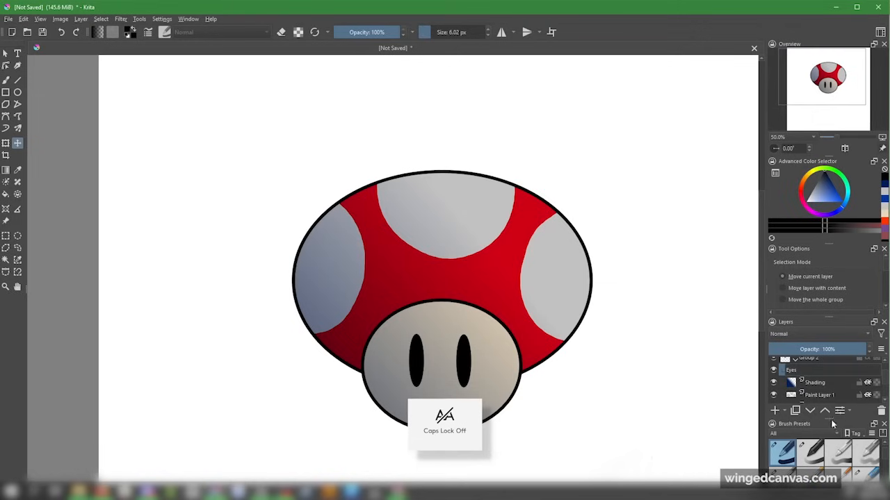
# Rename Paint Layer 1, which holds the cap's spots, as Polka Dots.
pyautogui.doubleClick(818, 395)
pyautogui.press('capslock')
pyautogui.write('P')
pyautogui.press('capslock')
pyautogui.write('olka')
pyautogui.press('capslock')
pyautogui.write('D')
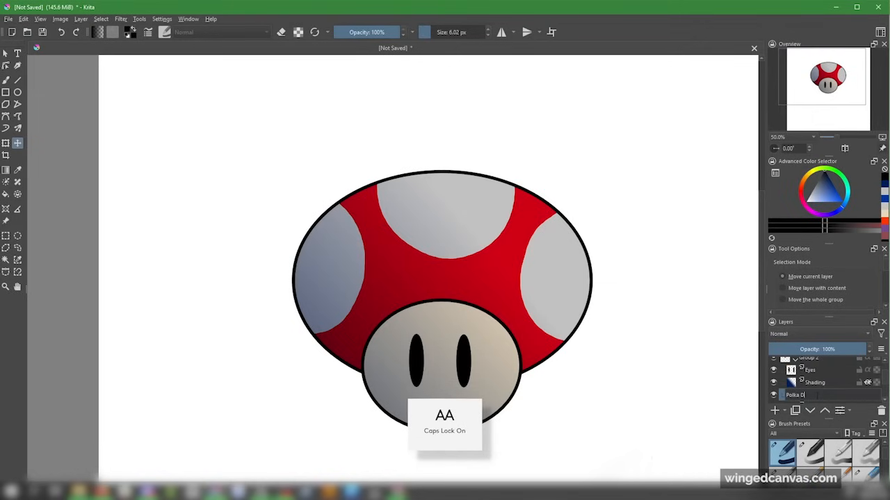
pyautogui.press('capslock')
pyautogui.write('ots')
pyautogui.press('Return')
# Add a new paint layer above Eyes in Group 2 and name it Lighting.
pyautogui.click(823, 390)
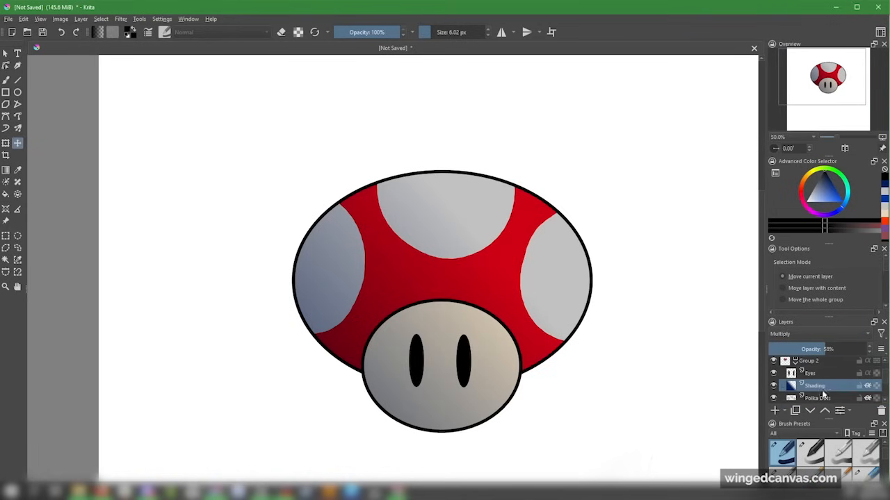
pyautogui.click(774, 410)
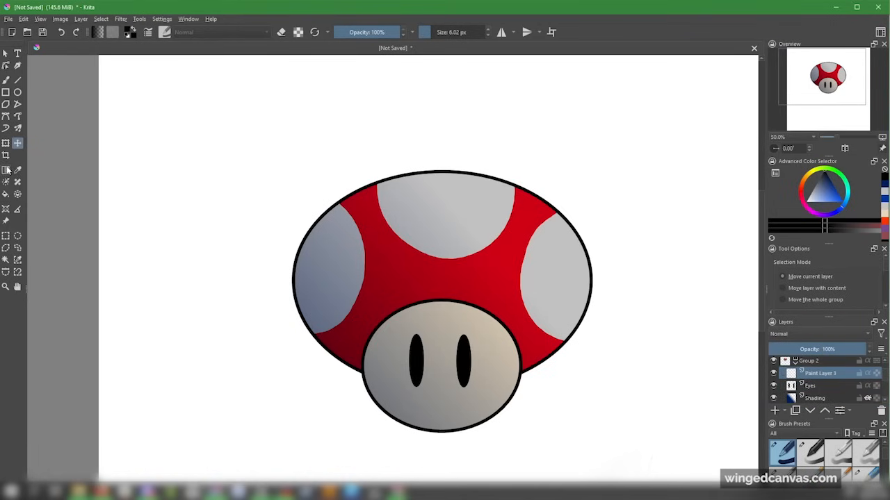
pyautogui.doubleClick(820, 374)
pyautogui.press('capslock')
pyautogui.write('L')
pyautogui.press('capslock')
pyautogui.write('ighting')
# On the Lighting layer, draw a linear orange gradient from beyond the cap's upper right edge toward the mushroom's centre.
pyautogui.click(6, 171)
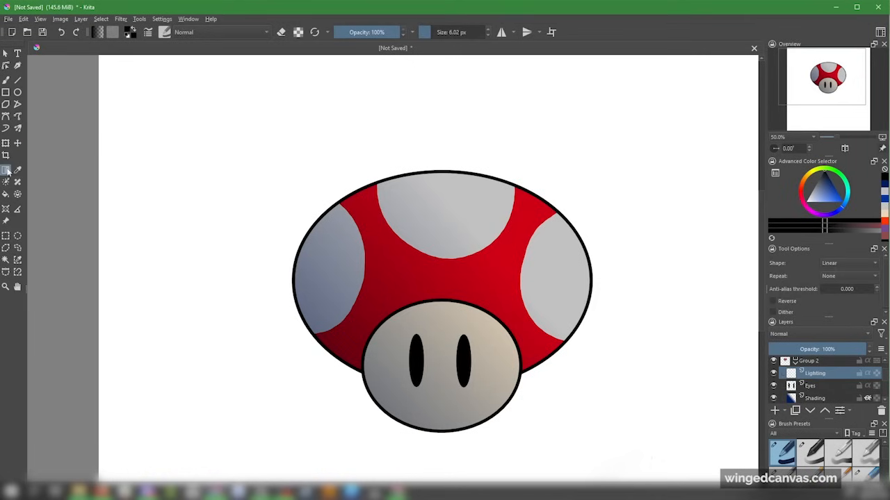
pyautogui.click(805, 179)
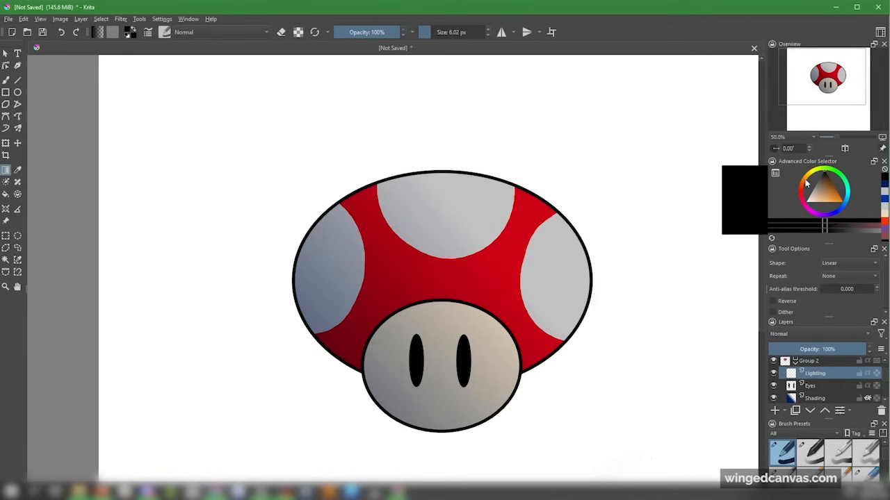
pyautogui.moveTo(830, 191); pyautogui.dragTo(839, 194)
pyautogui.click(806, 181)
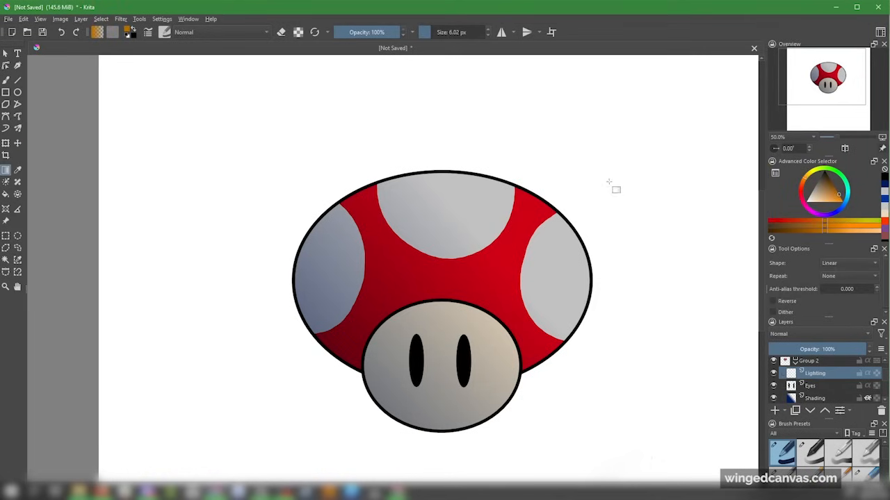
pyautogui.moveTo(603, 170); pyautogui.dragTo(438, 309)
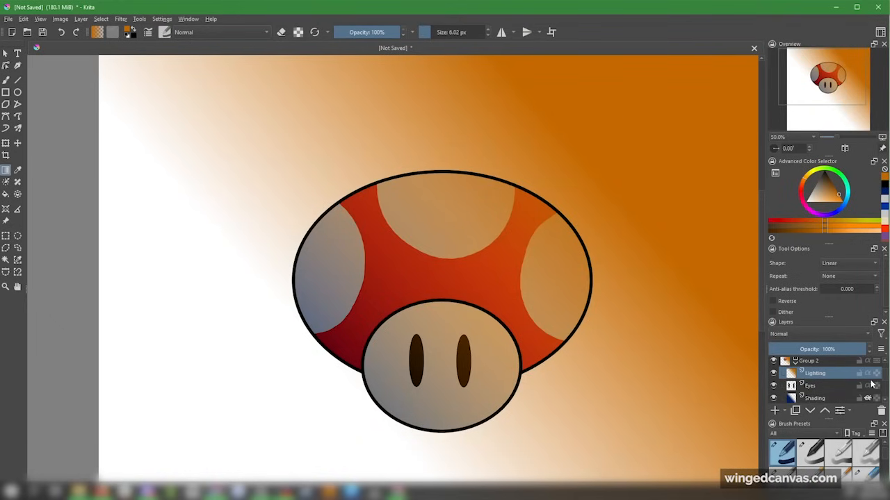
# Turn on Inherit Alpha for the Lighting layer and set its blending mode to Color Dodge.
pyautogui.click(868, 375)
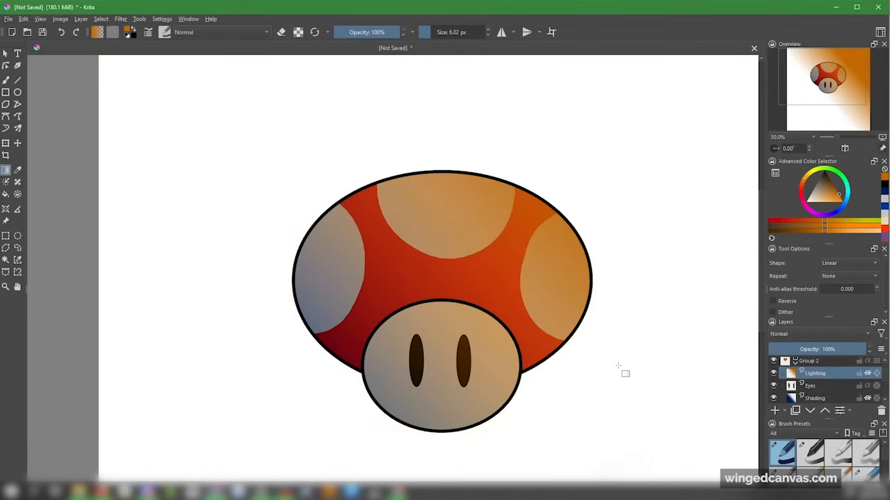
pyautogui.click(858, 333)
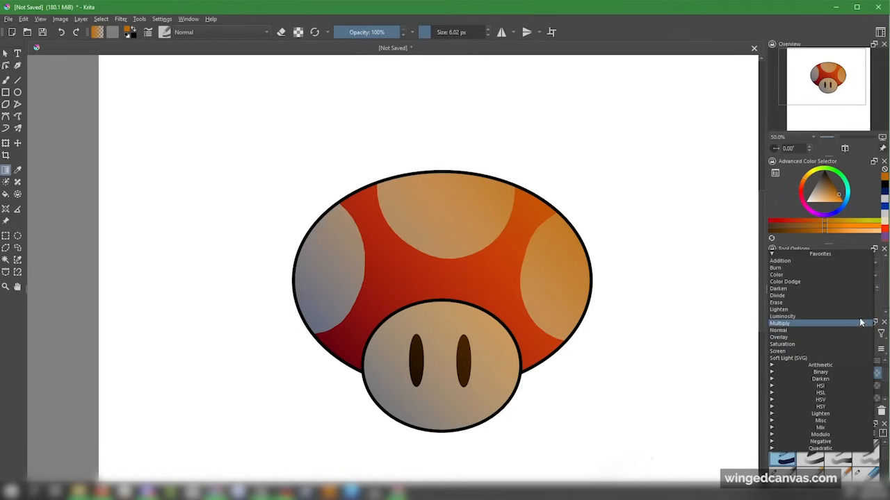
pyautogui.click(850, 278)
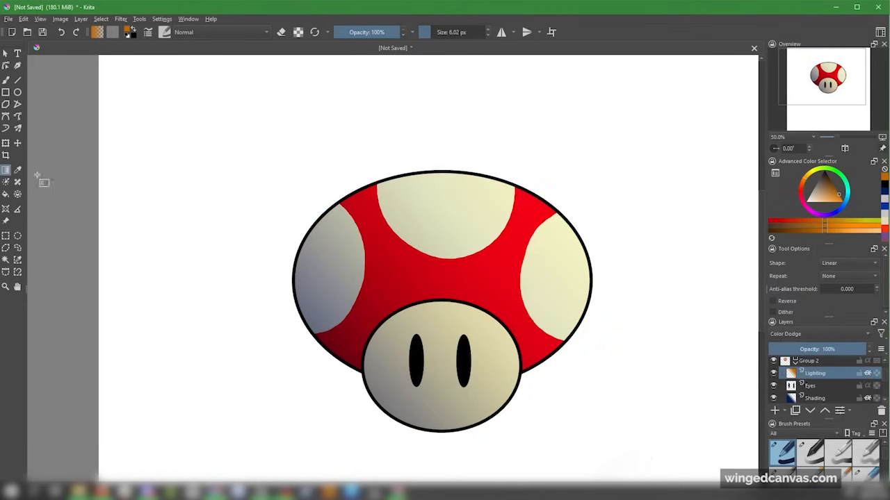
# Reposition the Lighting gradient so its glow stays toward the upper right of the mushroom.
pyautogui.click(18, 144)
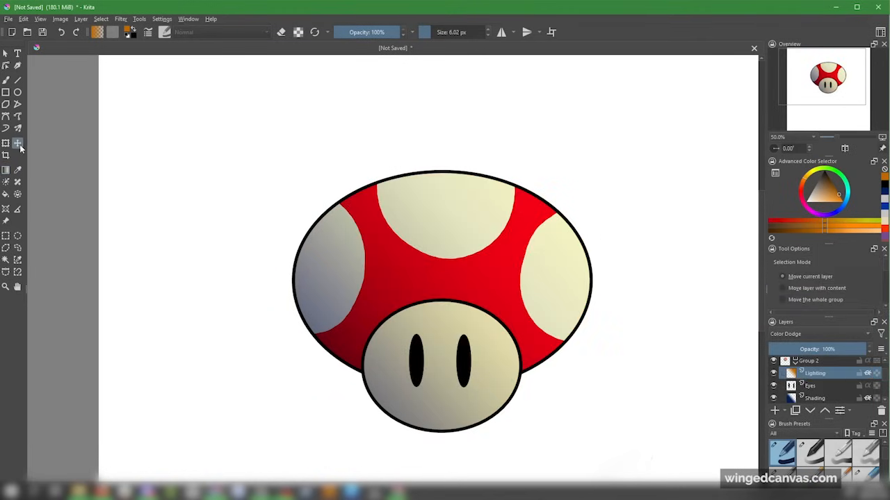
pyautogui.moveTo(529, 275)
pyautogui.mouseDown()
pyautogui.moveTo(568, 258)
pyautogui.moveTo(486, 266)
pyautogui.moveTo(549, 244)
pyautogui.moveTo(560, 423)
pyautogui.moveTo(512, 219)
pyautogui.moveTo(570, 318)
pyautogui.moveTo(512, 284)
pyautogui.moveTo(522, 281)
pyautogui.mouseUp()
# Lock the alpha of the Eyes layer and paint white highlights on the upper part of both eyes with a 42.76 px brush.
pyautogui.click(861, 386)
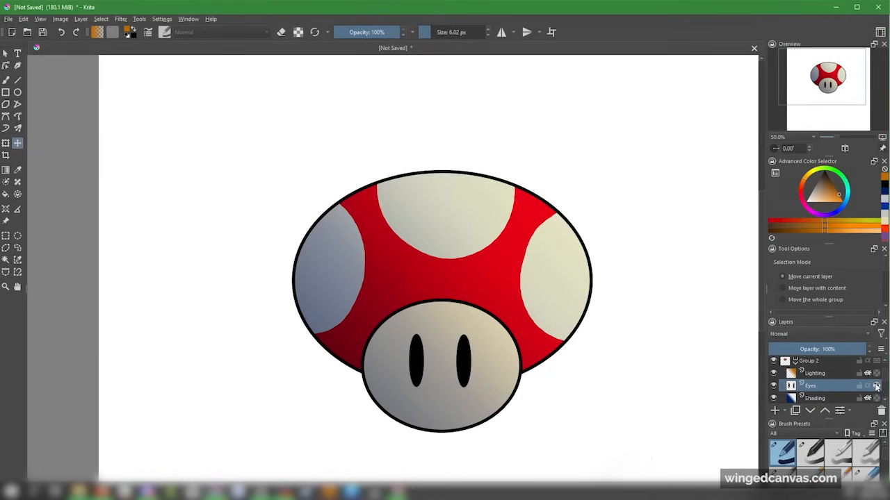
pyautogui.press('b')
pyautogui.moveTo(633, 264); pyautogui.dragTo(649, 264)
pyautogui.moveTo(416, 339); pyautogui.dragTo(418, 351)
pyautogui.moveTo(464, 350); pyautogui.dragTo(465, 343)
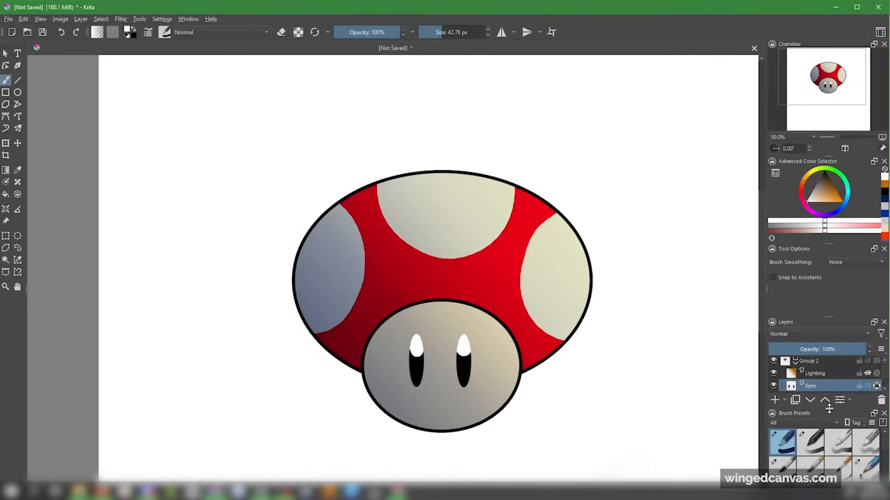
# Enlarge the brush preset list and choose the k) Blender Blur preset at 60 px.
pyautogui.moveTo(832, 419); pyautogui.dragTo(836, 360)
pyautogui.scroll(-5, 885, 402)
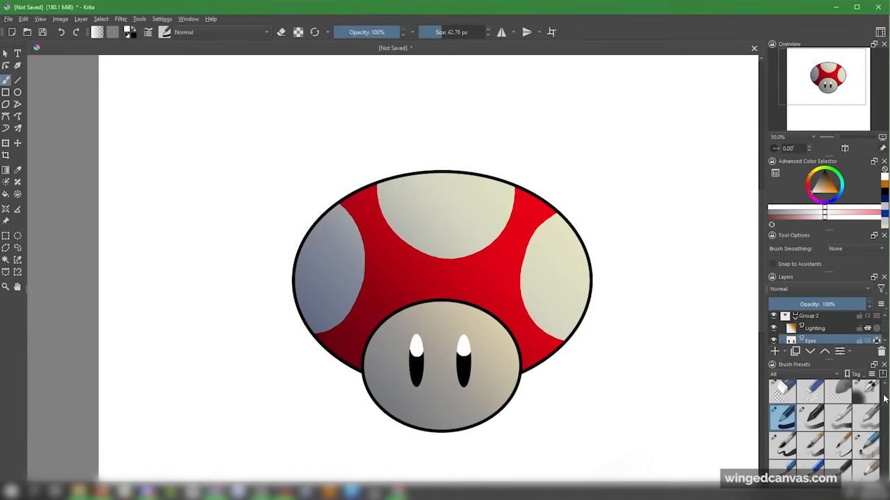
pyautogui.scroll(-8, 885, 438)
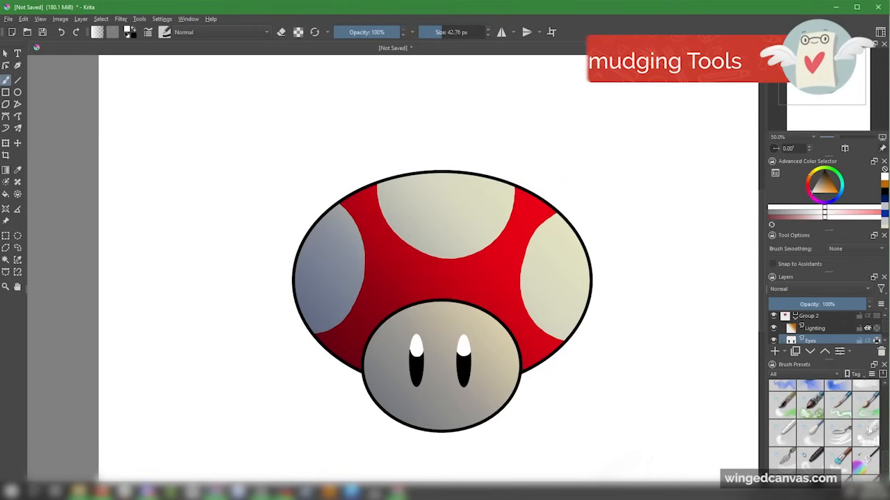
pyautogui.moveTo(885, 456); pyautogui.dragTo(883, 454)
pyautogui.scroll(-3, 885, 456)
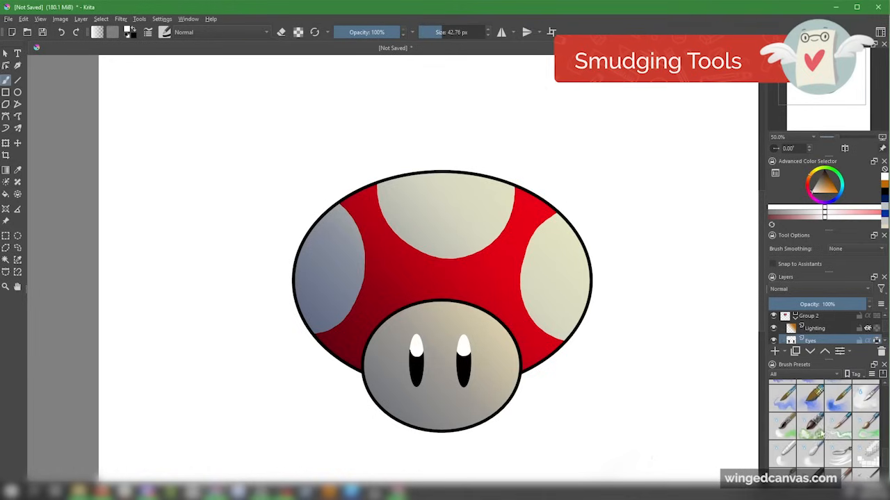
pyautogui.moveTo(873, 437)
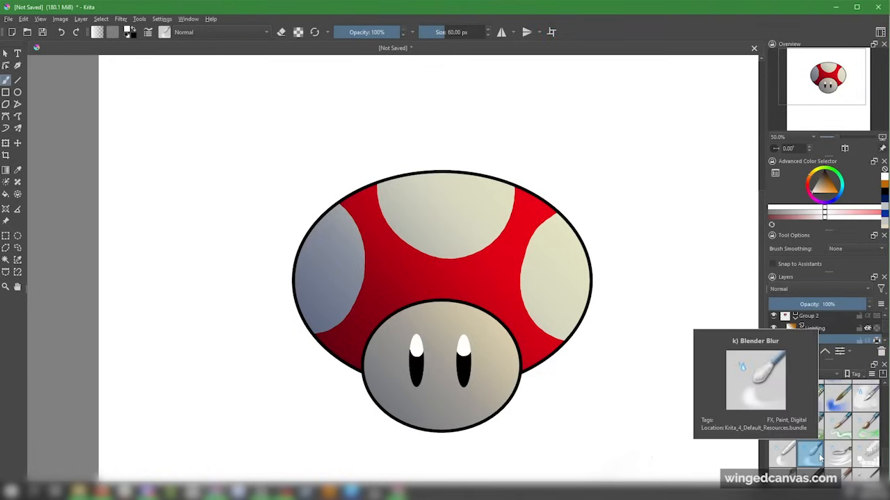
pyautogui.click(783, 453)
pyautogui.click(812, 452)
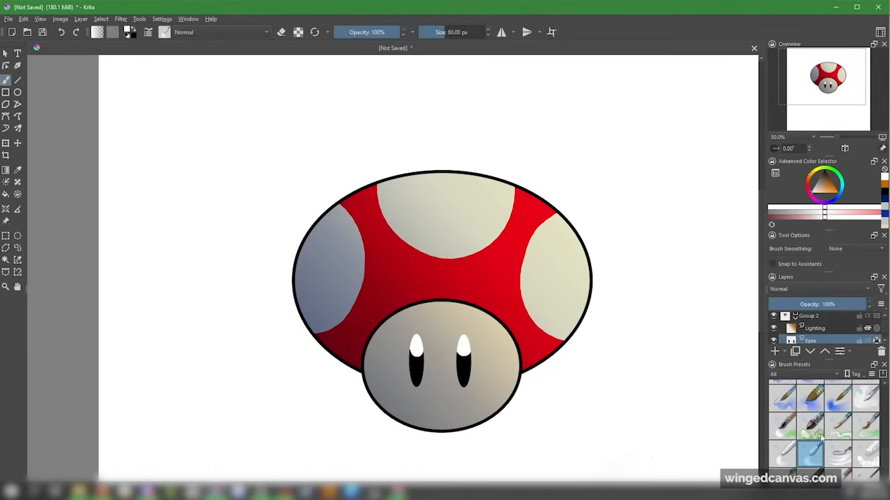
# Blend the white highlights downward into the black of both eyes to make a soft transition.
pyautogui.moveTo(417, 351); pyautogui.dragTo(416, 374)
pyautogui.moveTo(462, 350); pyautogui.dragTo(464, 372)
pyautogui.moveTo(417, 354); pyautogui.dragTo(417, 374)
pyautogui.moveTo(465, 351); pyautogui.dragTo(465, 364)
# Add a new paint layer directly above Polka Dots and choose the soft airbrush preset with eraser mode off.
pyautogui.click(825, 341)
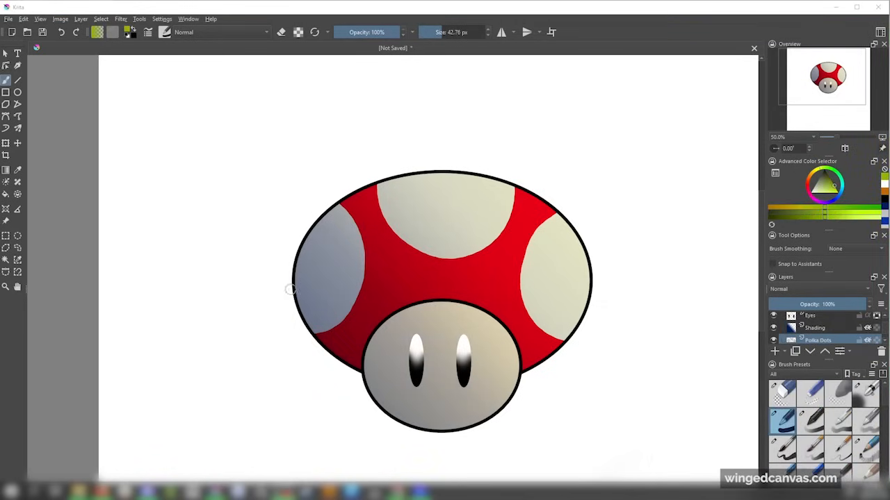
pyautogui.click(774, 353)
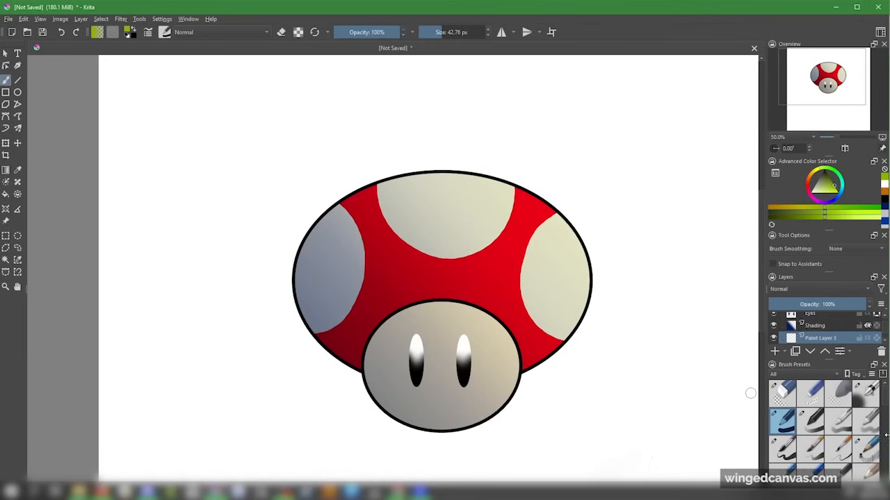
pyautogui.click(866, 392)
pyautogui.press('e')
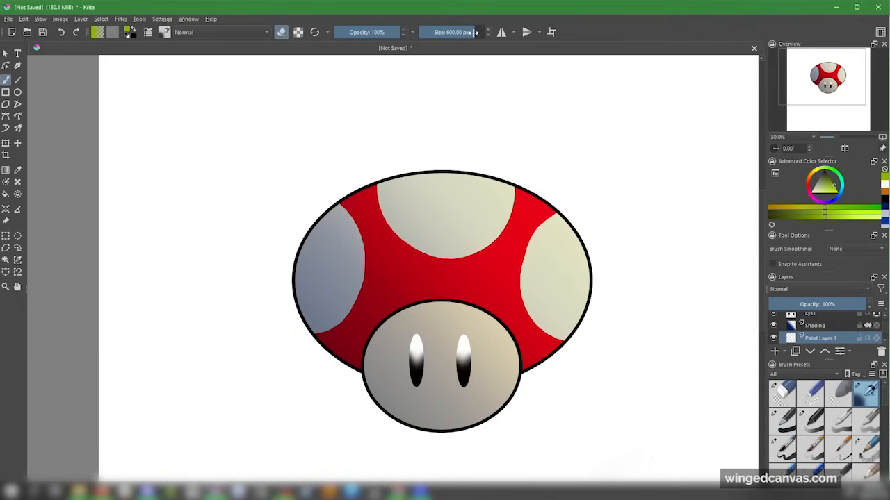
# Airbrush a soft dark purple shadow along the cap's left edge on the new layer with a 395.88 px brush.
pyautogui.moveTo(838, 192); pyautogui.dragTo(829, 200)
pyautogui.click(833, 184)
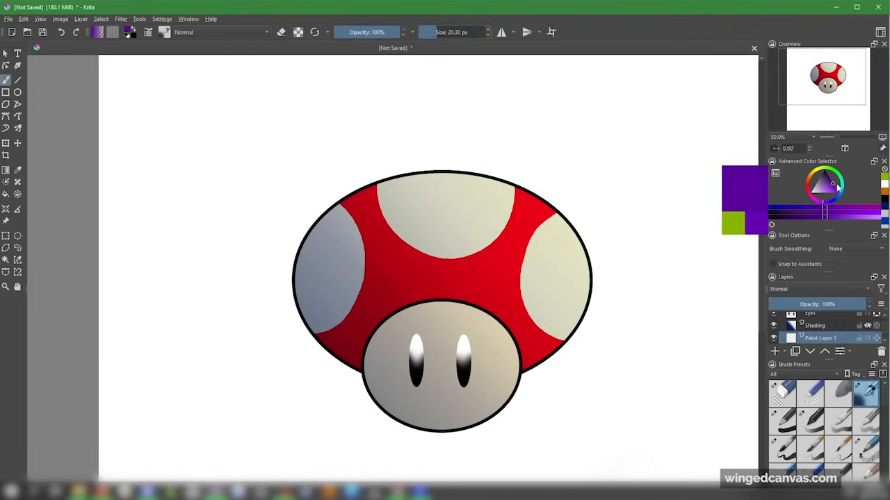
pyautogui.click(830, 183)
pyautogui.click(450, 32)
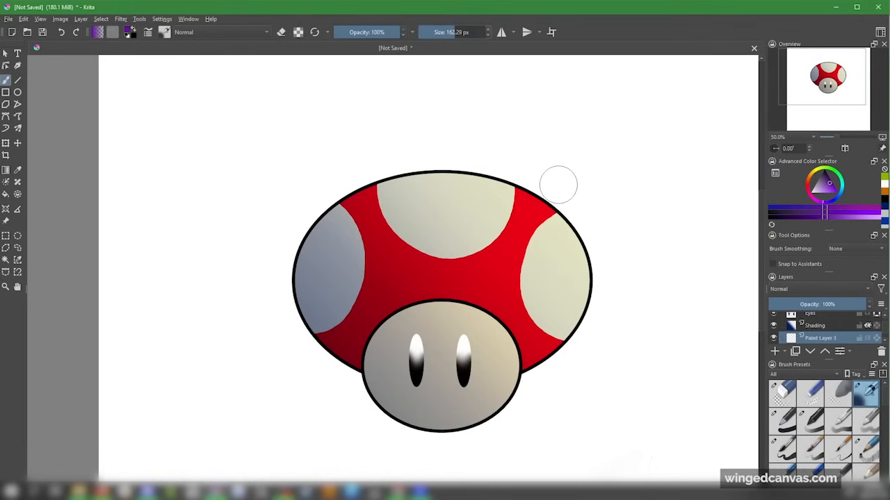
pyautogui.click(467, 32)
pyautogui.scroll(-2, 820, 327)
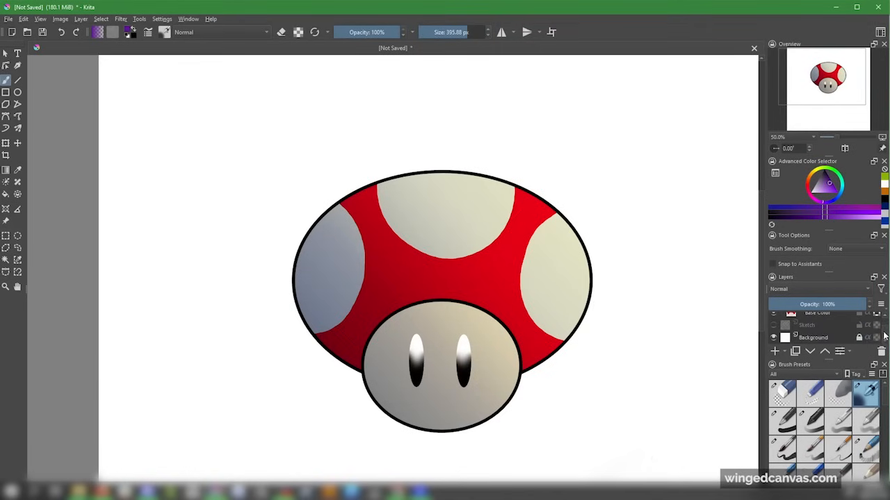
pyautogui.moveTo(310, 238); pyautogui.dragTo(348, 377)
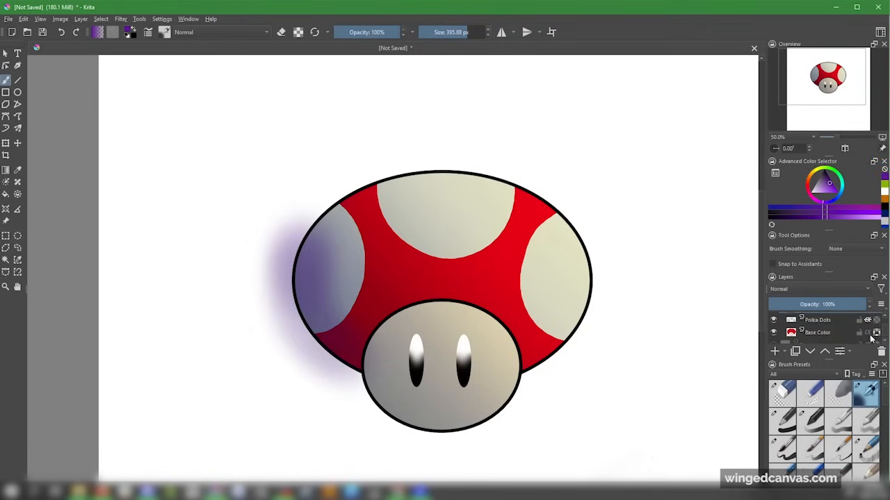
# Turn on alpha inheritance for the new shadow layer so the airbrushing is clipped to the mushroom.
pyautogui.scroll(2, 885, 333)
pyautogui.scroll(-2, 885, 333)
pyautogui.click(867, 328)
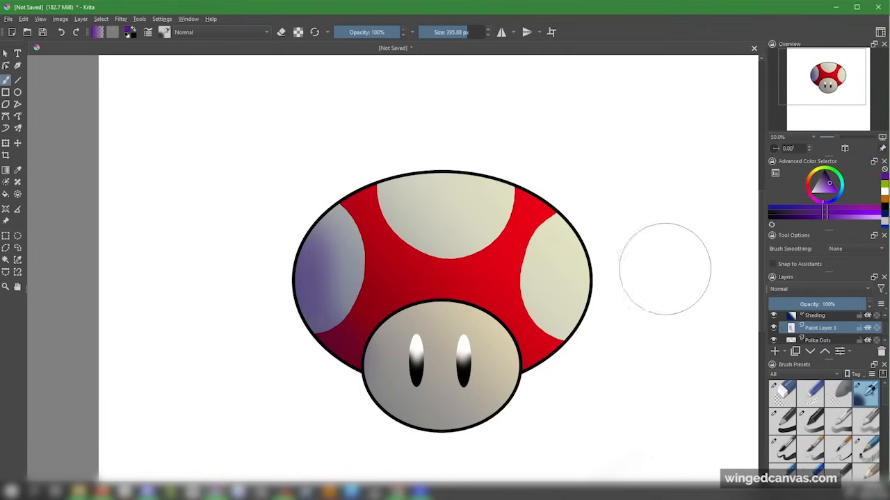
# Airbrush dark purple shadows along the cap's lower edges and the face's left and bottom edges with smaller brush sizes.
pyautogui.moveTo(321, 293); pyautogui.dragTo(349, 362)
pyautogui.click(433, 32)
pyautogui.moveTo(376, 398)
pyautogui.mouseDown()
pyautogui.moveTo(456, 429)
pyautogui.moveTo(445, 420)
pyautogui.moveTo(496, 416)
pyautogui.moveTo(372, 400)
pyautogui.moveTo(464, 424)
pyautogui.mouseUp()
pyautogui.click(443, 32)
pyautogui.moveTo(377, 402)
pyautogui.mouseDown()
pyautogui.moveTo(371, 357)
pyautogui.moveTo(385, 325)
pyautogui.mouseUp()
pyautogui.moveTo(378, 358)
pyautogui.mouseDown()
pyautogui.moveTo(412, 423)
pyautogui.moveTo(415, 310)
pyautogui.mouseUp()
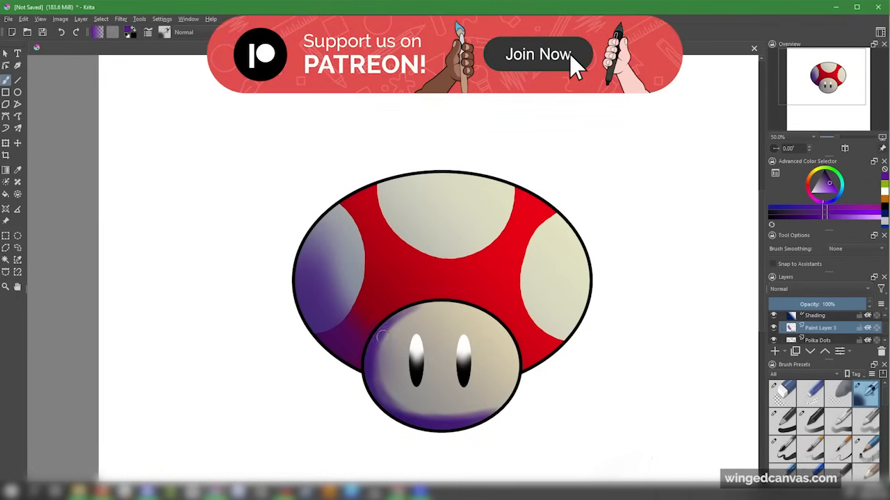
pyautogui.moveTo(461, 417); pyautogui.dragTo(505, 404)
pyautogui.moveTo(360, 365); pyautogui.dragTo(306, 301)
pyautogui.moveTo(526, 372)
pyautogui.mouseDown()
pyautogui.moveTo(592, 320)
pyautogui.moveTo(544, 347)
pyautogui.moveTo(588, 300)
pyautogui.mouseUp()
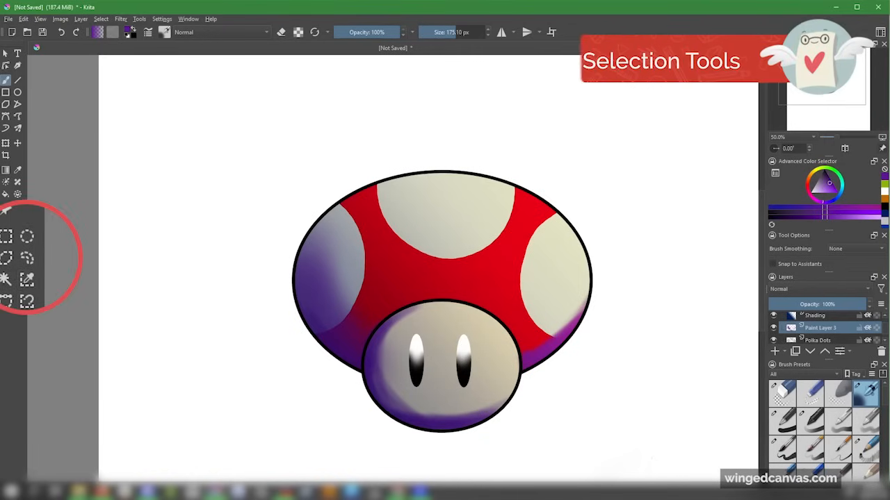
# Select the face area along its upper outline with the Magnetic Curve Selection tool and return to the brush.
pyautogui.click(18, 247)
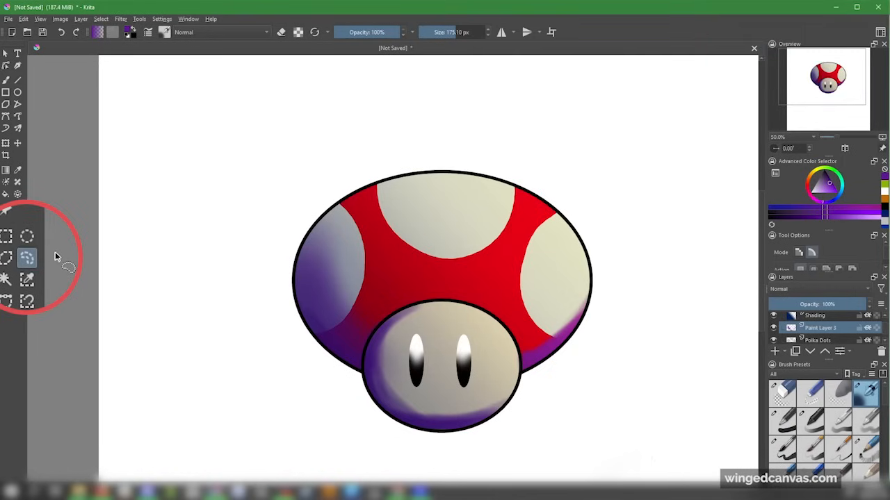
pyautogui.moveTo(369, 386)
pyautogui.mouseDown()
pyautogui.moveTo(380, 323)
pyautogui.moveTo(432, 303)
pyautogui.mouseUp()
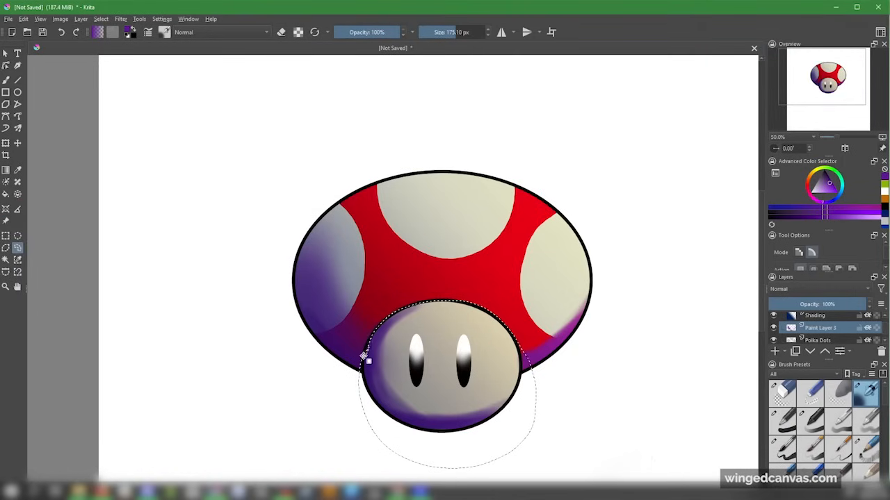
pyautogui.click(6, 81)
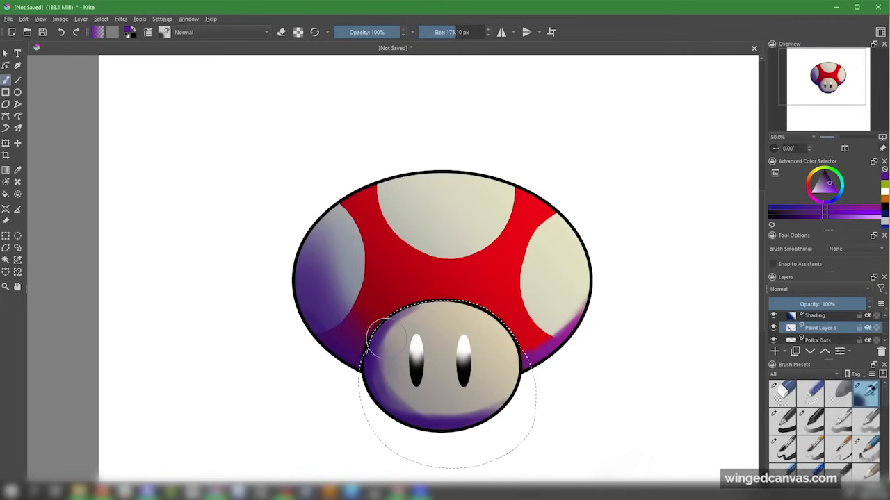
# Softly erase the excess shadow inside the face selection with a 506.65 px airbrush in eraser mode, then turn eraser mode off.
pyautogui.moveTo(459, 32); pyautogui.dragTo(479, 32)
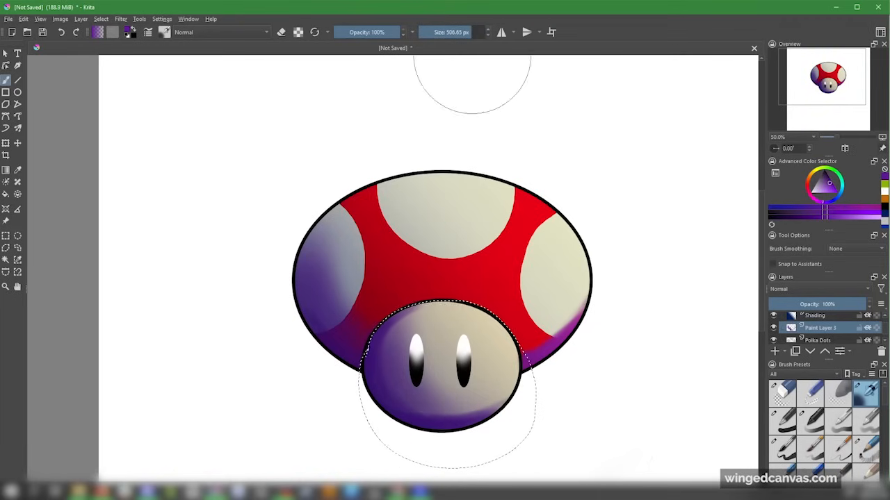
pyautogui.press('e')
pyautogui.moveTo(428, 361); pyautogui.dragTo(442, 365)
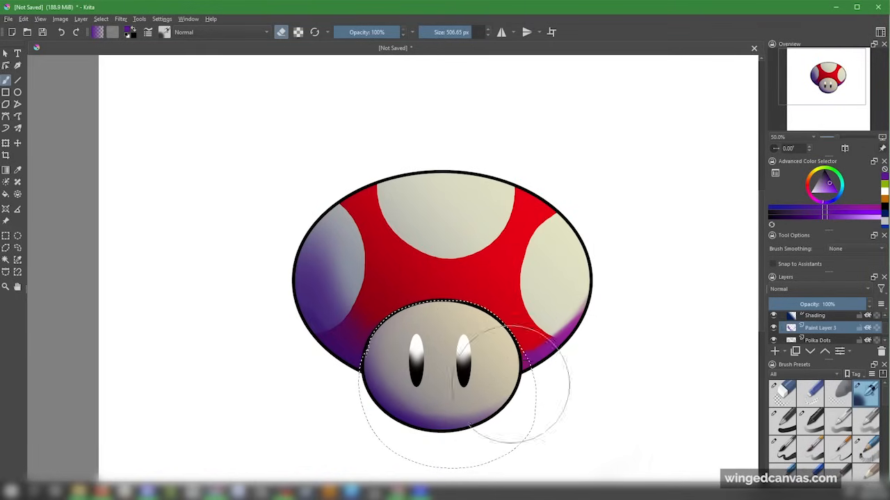
pyautogui.press('e')
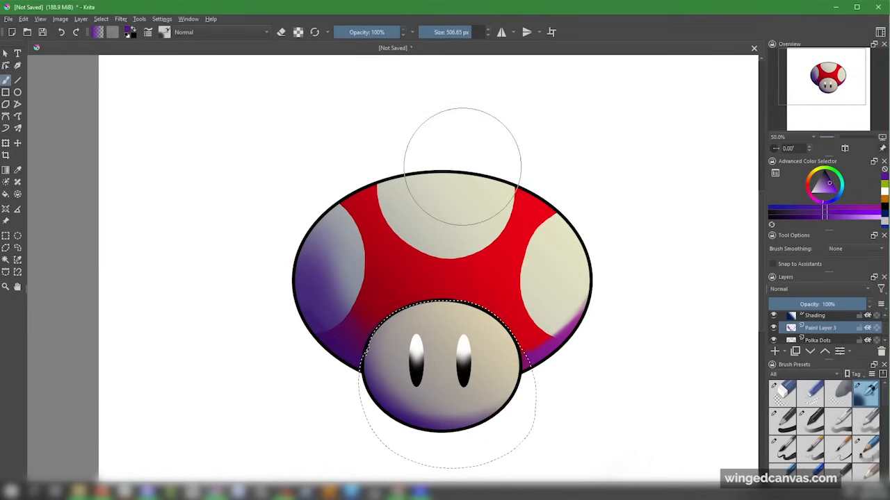
# Paint a thin, sharper purple shadow along the face's lower left edge, trying a hard basic brush at 17.33 px before returning to the airbrush.
pyautogui.moveTo(464, 32); pyautogui.dragTo(437, 30)
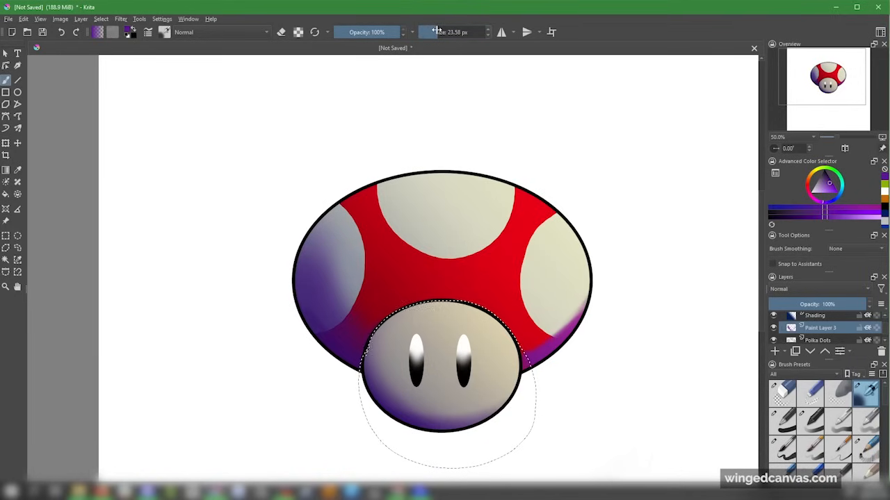
pyautogui.click(782, 421)
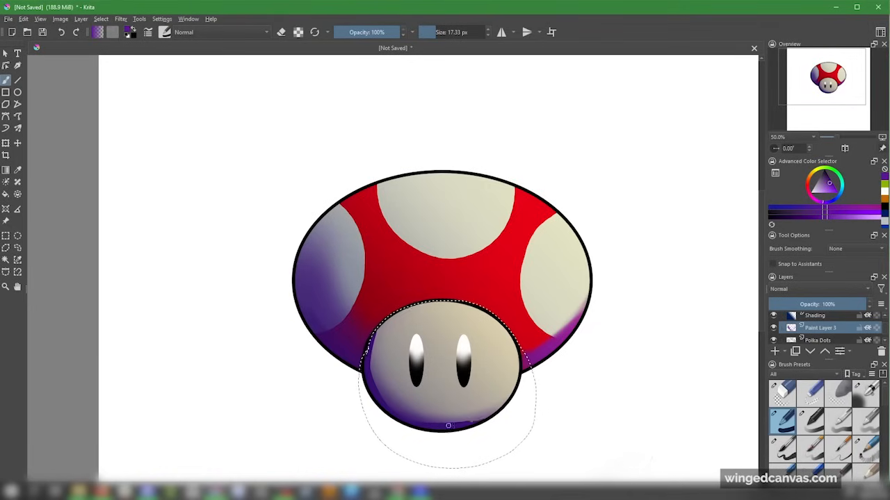
pyautogui.press('/')
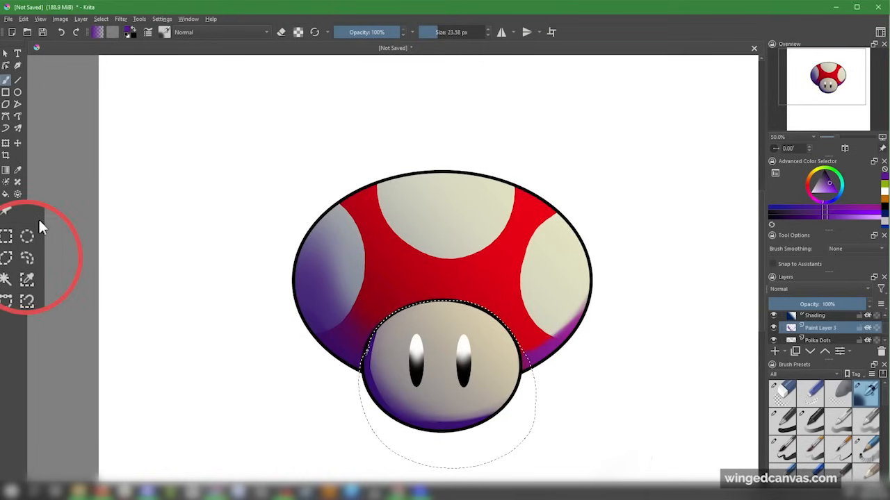
# Clear the face selection, lower the opacity of Paint Layer 3 and set its blending mode to Multiply.
pyautogui.click(26, 258)
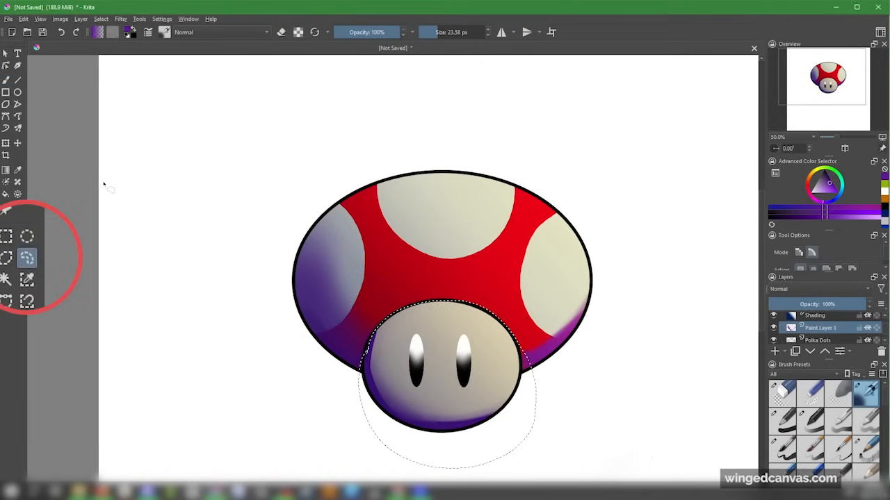
pyautogui.moveTo(862, 303); pyautogui.dragTo(822, 303)
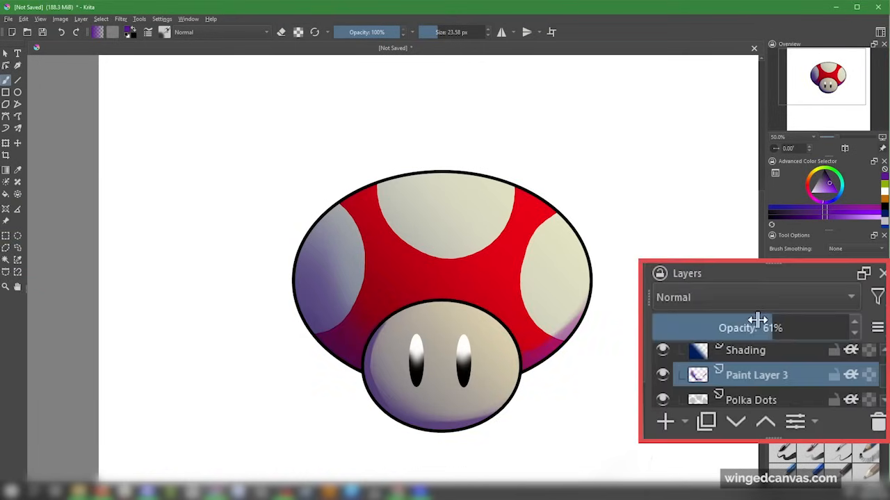
pyautogui.click(742, 329)
pyautogui.click(778, 300)
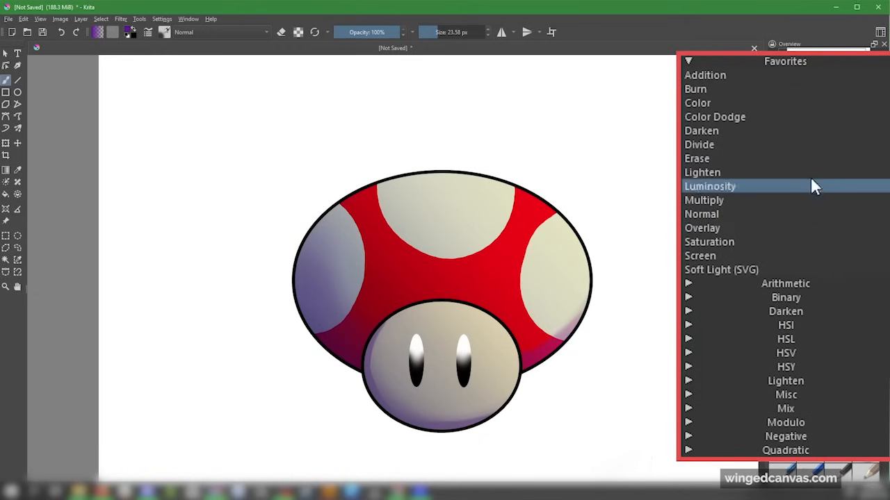
pyautogui.click(811, 199)
# Fine-tune the opacity of the Multiply shadow layer and rename the layer Shading 2.
pyautogui.click(766, 329)
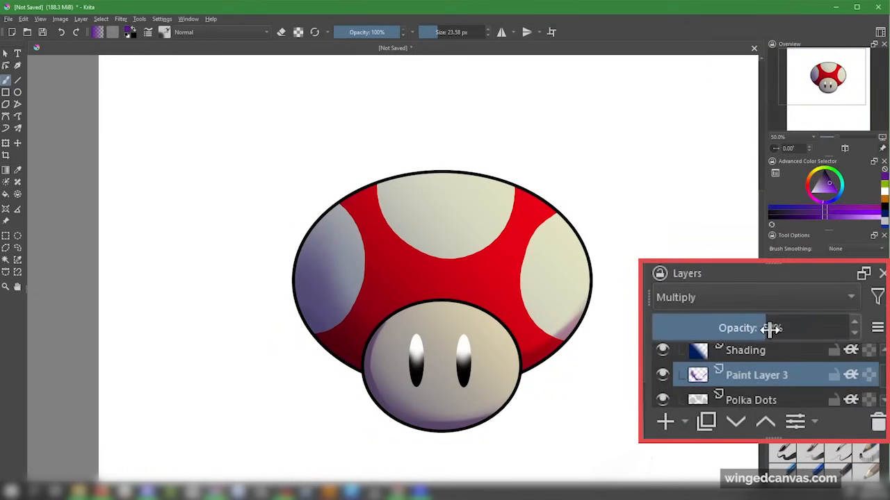
pyautogui.click(772, 303)
pyautogui.doubleClick(845, 331)
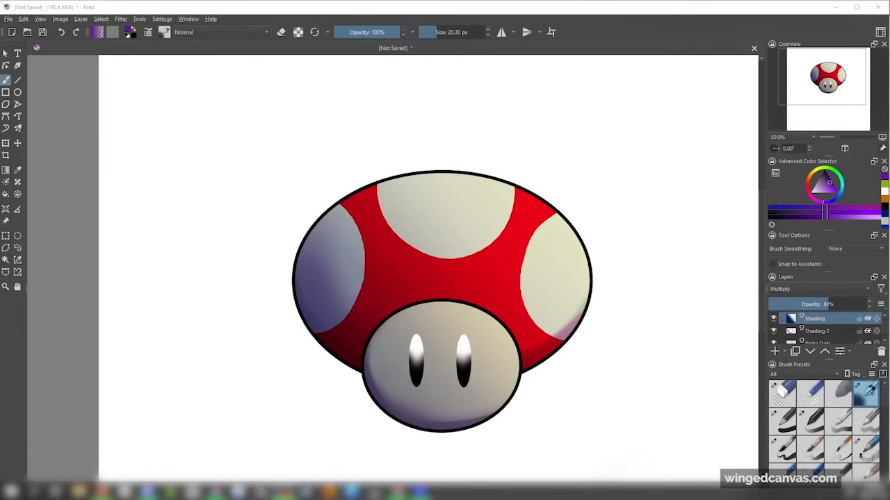
# Softly erase the Shading layer over the left side of the cap with a 384.68 px airbrush in eraser mode.
pyautogui.click(453, 32)
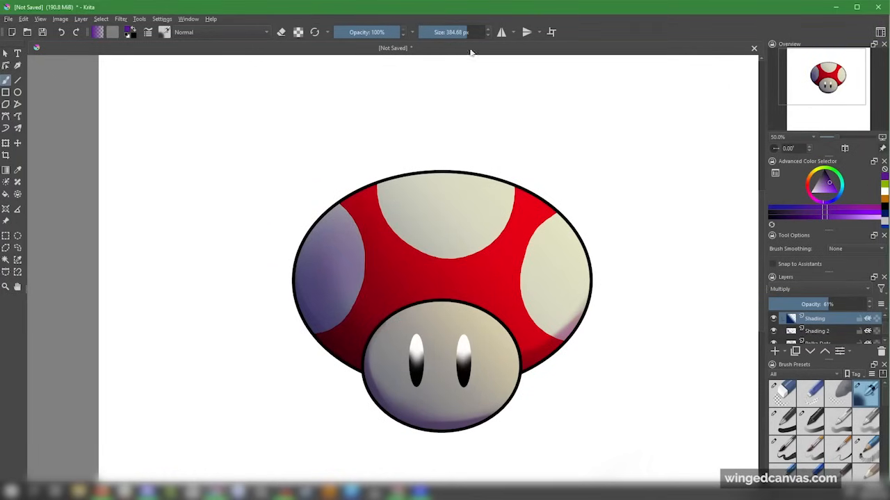
pyautogui.press('e')
pyautogui.moveTo(361, 228); pyautogui.dragTo(357, 288)
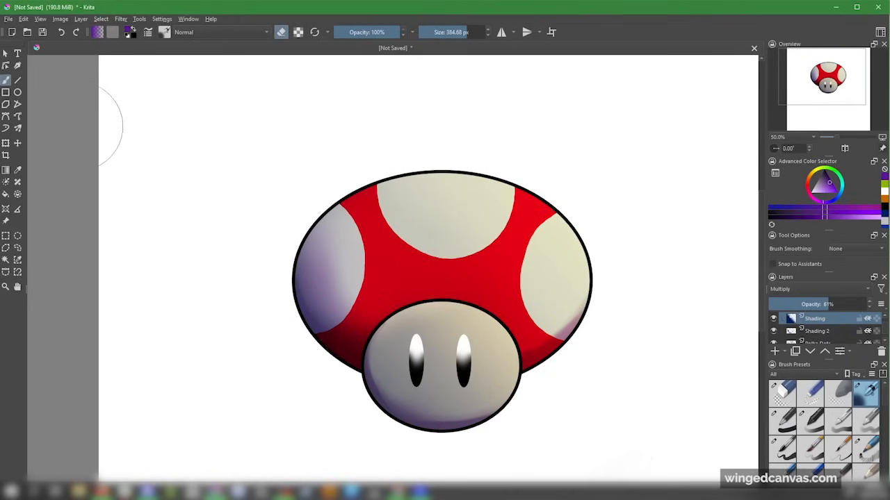
# Paste the copied grass picture as a new layer, interpreting its color data As Web (sRGB).
pyautogui.click(23, 19)
pyautogui.click(35, 153)
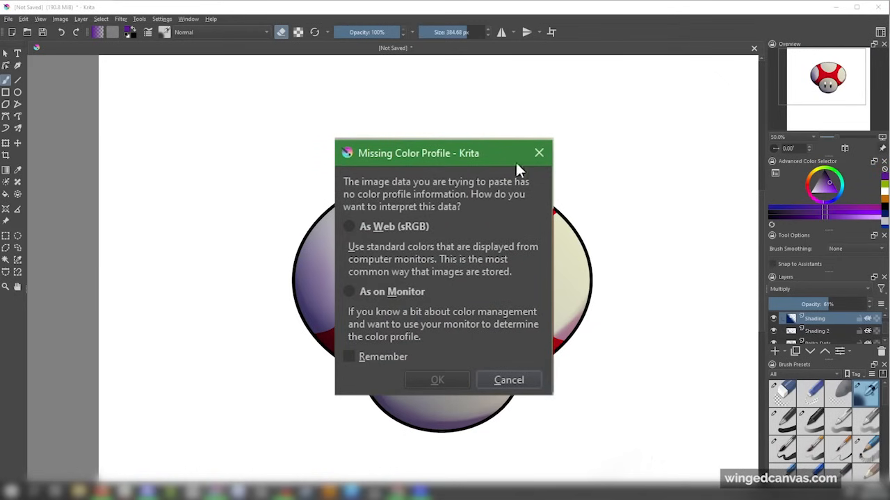
pyautogui.moveTo(442, 156); pyautogui.dragTo(476, 144)
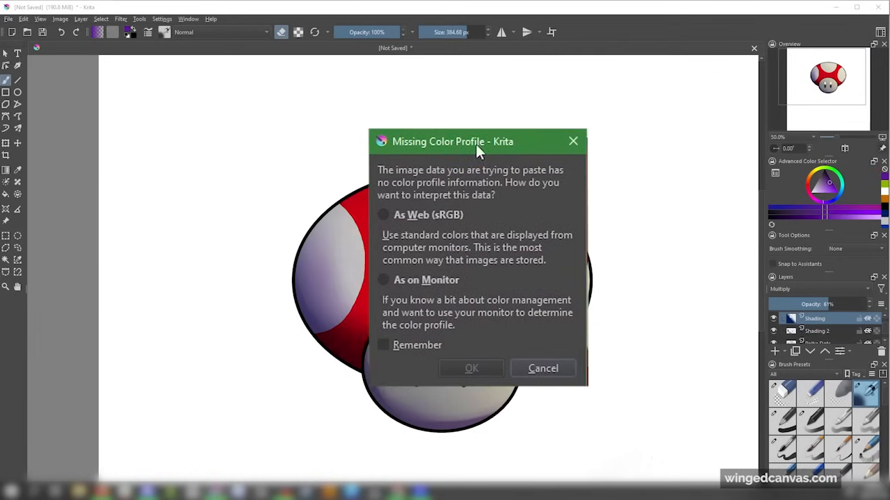
pyautogui.click(391, 215)
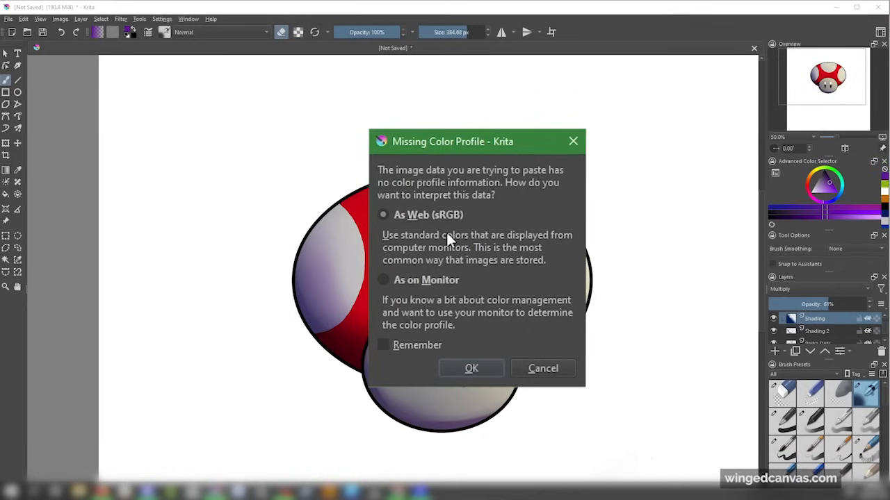
pyautogui.click(465, 369)
# Move the pasted grass picture off the face to the right side of the mushroom.
pyautogui.scroll(-1, 596, 352)
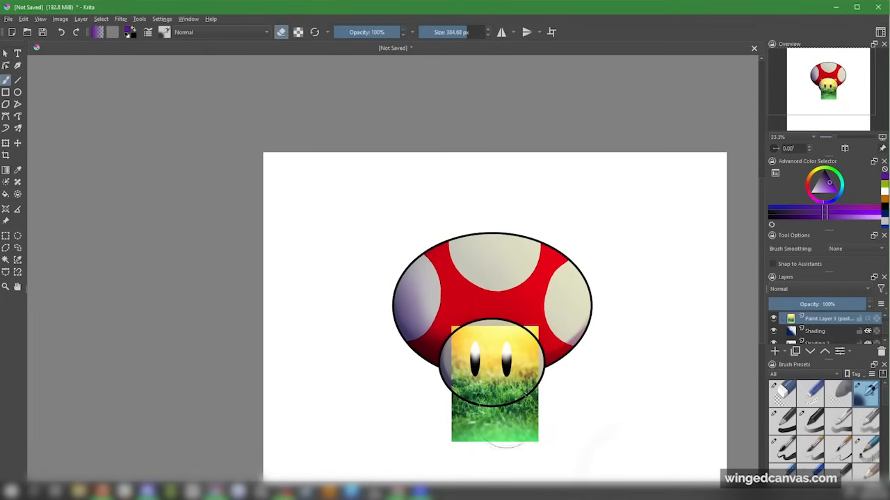
pyautogui.click(18, 142)
pyautogui.moveTo(483, 403); pyautogui.dragTo(579, 392)
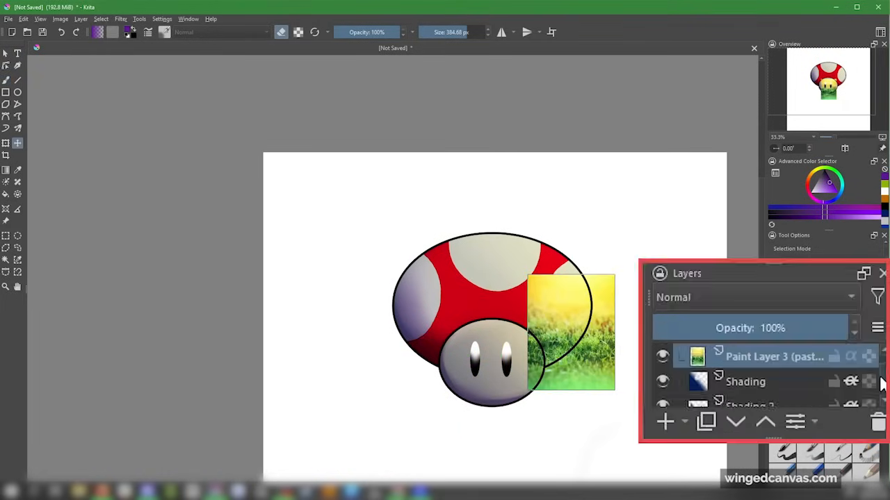
pyautogui.moveTo(884, 330); pyautogui.dragTo(883, 329)
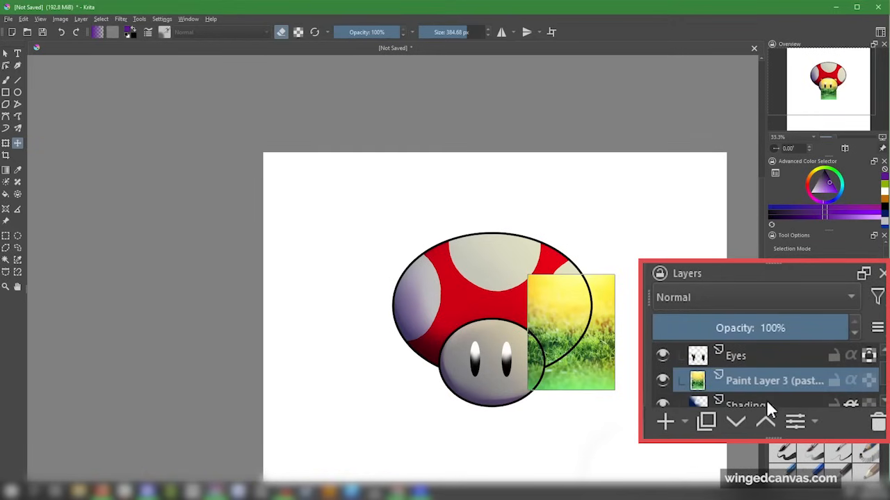
pyautogui.moveTo(592, 332); pyautogui.dragTo(613, 309)
# Enlarge the layer list and move the pasted picture's layer out of the group to directly above Background.
pyautogui.hotkey('ctrl', 'pageup')
pyautogui.hotkey('ctrl', 'pagedown')
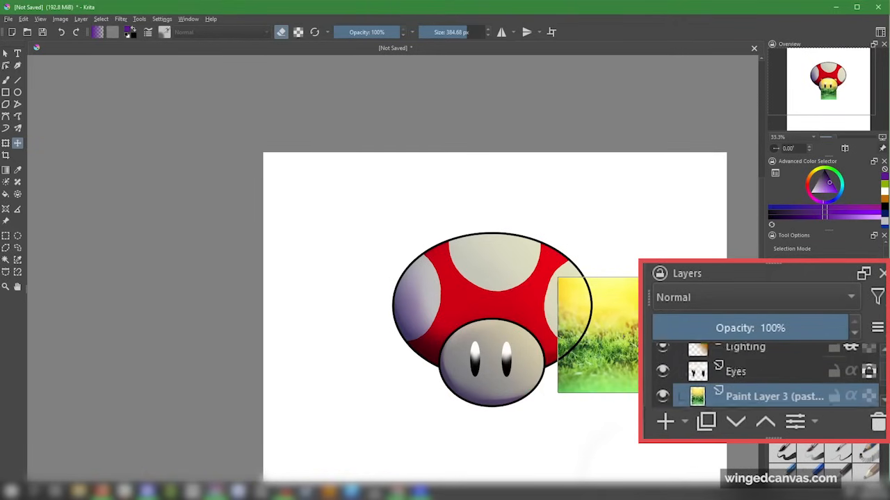
pyautogui.hotkey('ctrl', 'pageup')
pyautogui.hotkey('ctrl', 'pagedown')
pyautogui.moveTo(883, 372); pyautogui.dragTo(882, 350)
pyautogui.moveTo(817, 370)
pyautogui.mouseDown()
pyautogui.moveTo(813, 315)
pyautogui.moveTo(811, 324)
pyautogui.mouseUp()
pyautogui.moveTo(761, 297)
pyautogui.mouseDown()
pyautogui.moveTo(754, 282)
pyautogui.moveTo(747, 362)
pyautogui.mouseUp()
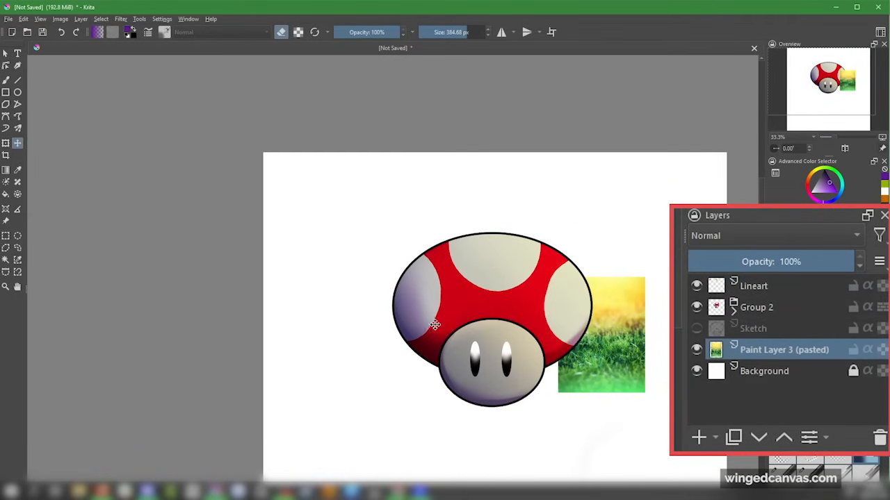
# Move the pasted grass picture to the upper left of the mushroom.
pyautogui.moveTo(639, 346); pyautogui.dragTo(394, 240)
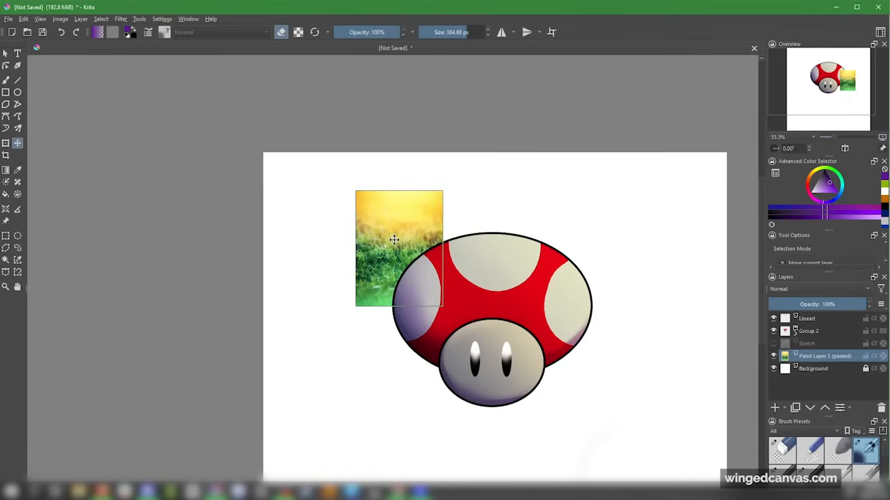
pyautogui.hotkey('ctrl', 't')
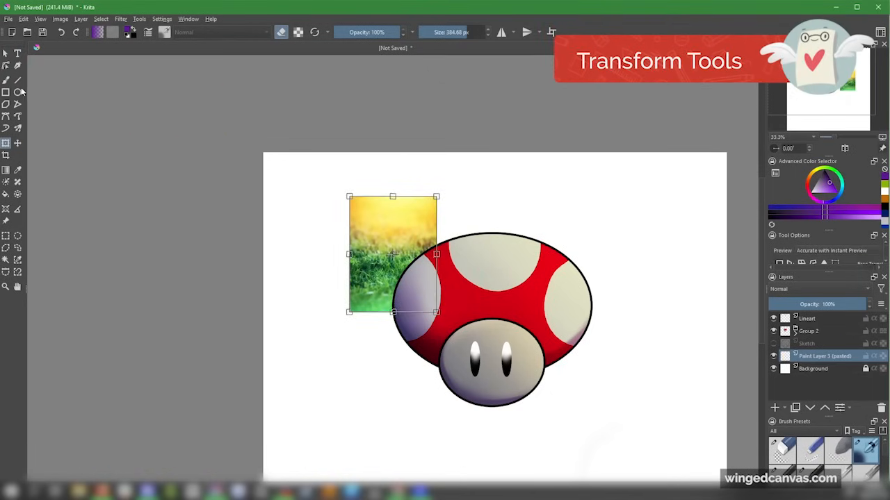
pyautogui.press('b')
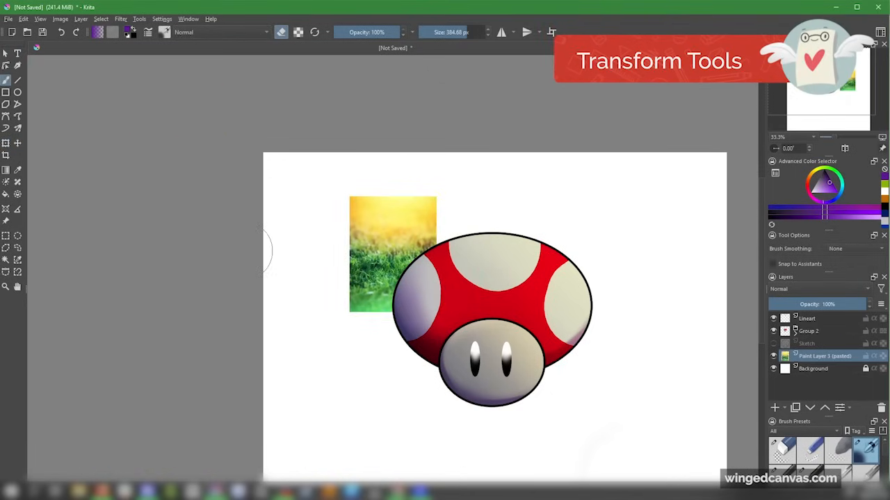
# Scale up the grass picture with the Transform tool and position it behind the whole mushroom.
pyautogui.click(6, 143)
pyautogui.moveTo(404, 228)
pyautogui.mouseDown()
pyautogui.moveTo(403, 236)
pyautogui.moveTo(398, 222)
pyautogui.mouseUp()
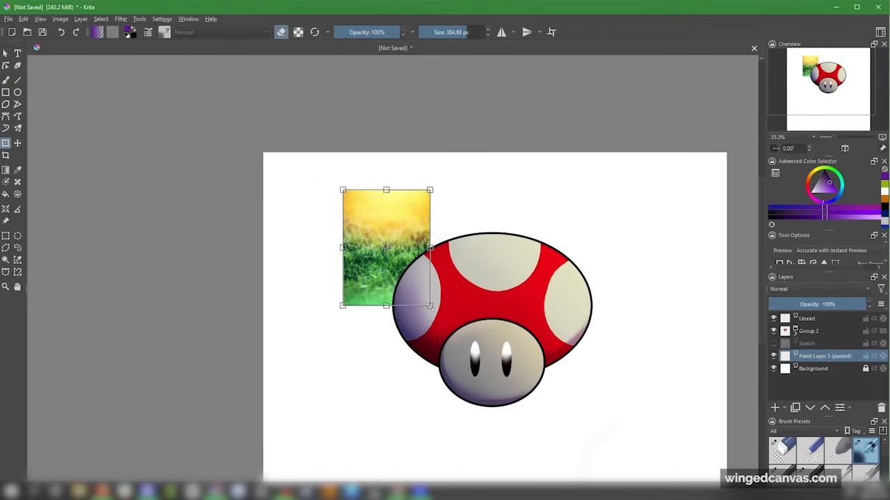
pyautogui.moveTo(430, 306); pyautogui.dragTo(623, 492)
pyautogui.moveTo(568, 435); pyautogui.dragTo(573, 354)
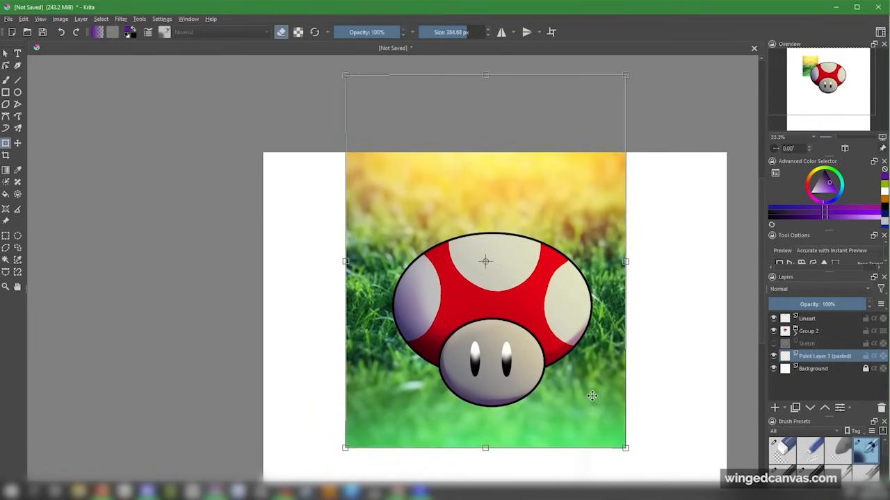
pyautogui.moveTo(594, 410); pyautogui.dragTo(595, 399)
# Try shearing the grass picture slightly along its bottom edge and straighten it again.
pyautogui.scroll(-2, 602, 417)
pyautogui.scroll(2, 750, 318)
pyautogui.scroll(-1, 750, 318)
pyautogui.moveTo(798, 87); pyautogui.dragTo(815, 117)
pyautogui.moveTo(411, 356); pyautogui.dragTo(415, 356)
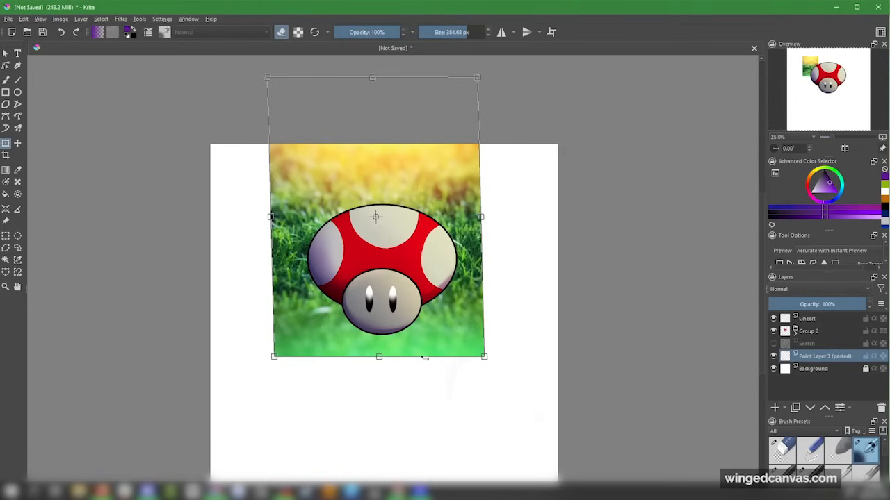
pyautogui.moveTo(422, 358); pyautogui.dragTo(426, 376)
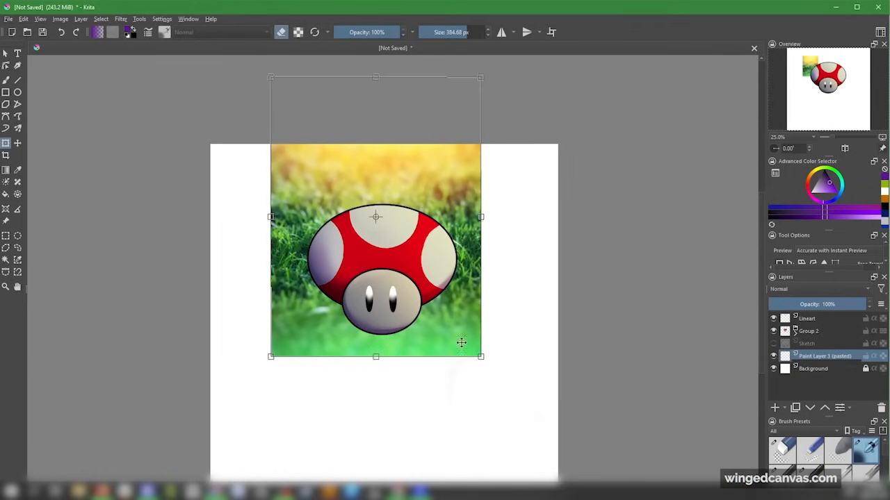
pyautogui.moveTo(476, 359); pyautogui.dragTo(569, 465)
pyautogui.moveTo(473, 407); pyautogui.dragTo(433, 342)
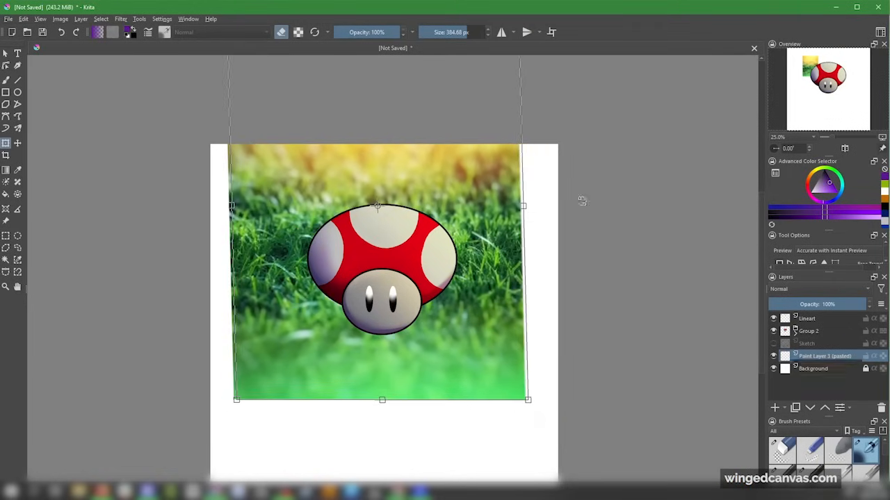
pyautogui.hotkey('ctrl', 'z')
pyautogui.hotkey('ctrl', 'z')
pyautogui.hotkey('ctrl', 'z')
pyautogui.hotkey('ctrl', 'z')
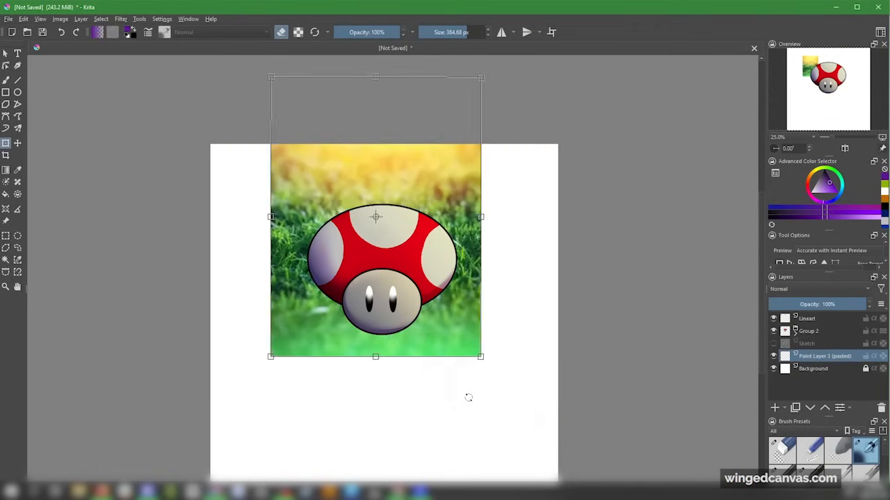
# Scale up the grass picture, reposition it around the mushroom and apply the transform.
pyautogui.moveTo(482, 358); pyautogui.dragTo(576, 452)
pyautogui.moveTo(501, 399); pyautogui.dragTo(470, 328)
pyautogui.press('Return')
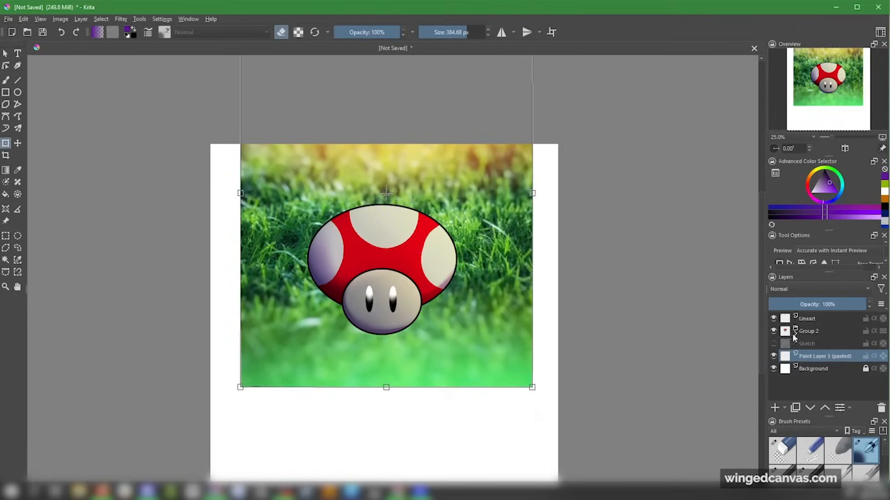
# Expand Group 2, select its Shading layer and compare the mushroom with that layer hidden and shown.
pyautogui.click(796, 332)
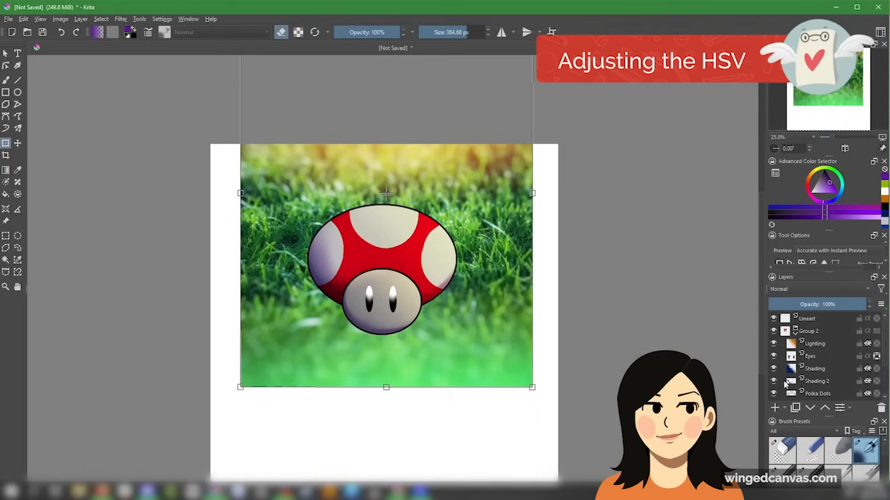
pyautogui.click(813, 368)
pyautogui.scroll(-1, 813, 361)
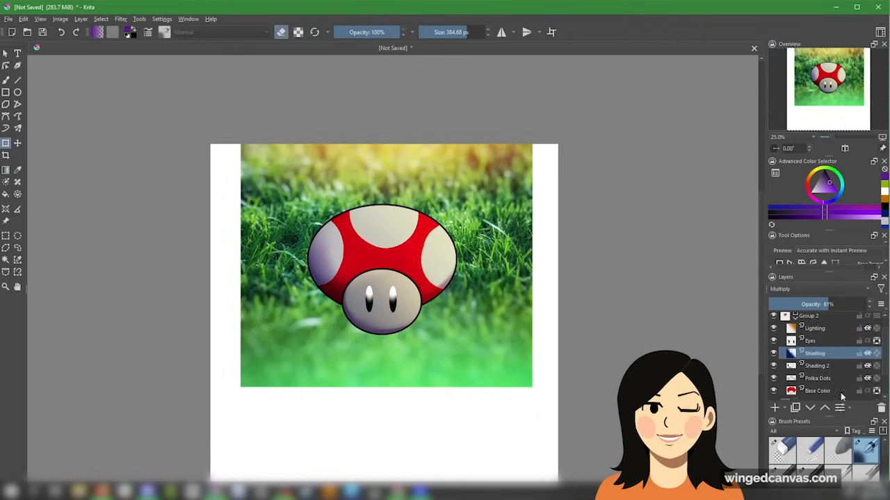
pyautogui.click(694, 341)
pyautogui.click(694, 341)
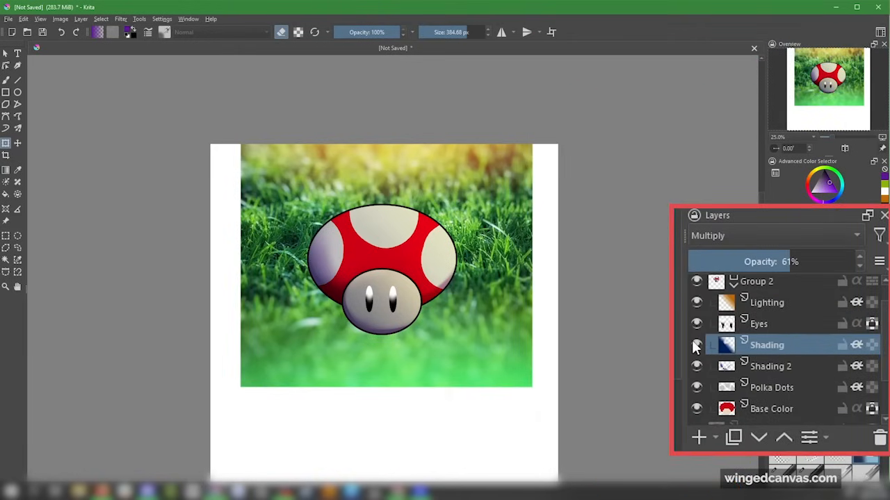
pyautogui.click(693, 341)
pyautogui.click(693, 341)
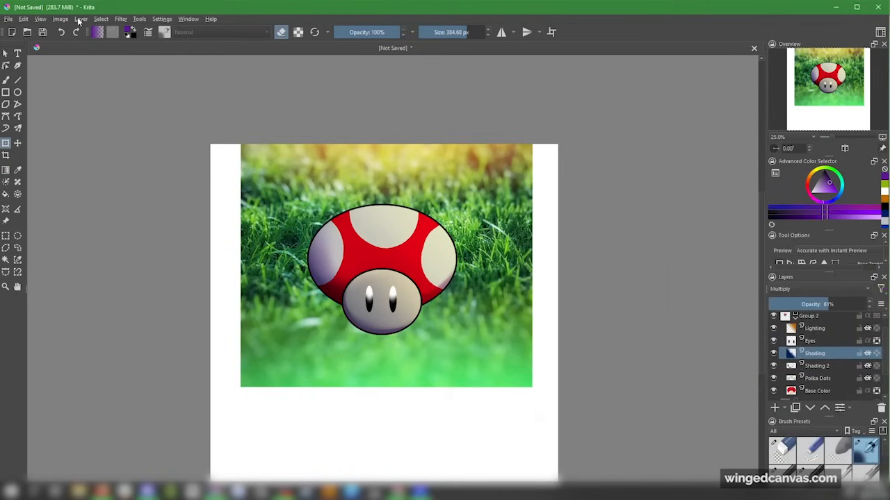
# Apply an HSV Adjustment to the Shading layer with hue -58, saturation 13 and lightness 32.
pyautogui.click(121, 19)
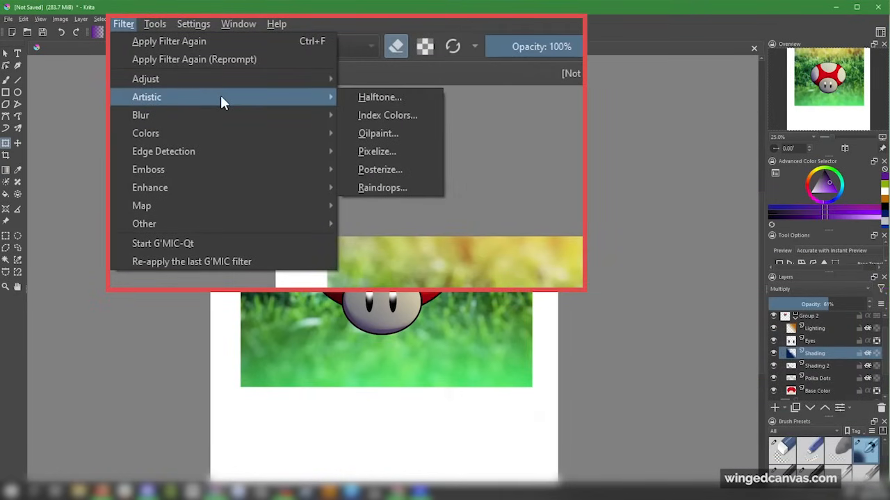
pyautogui.moveTo(178, 52)
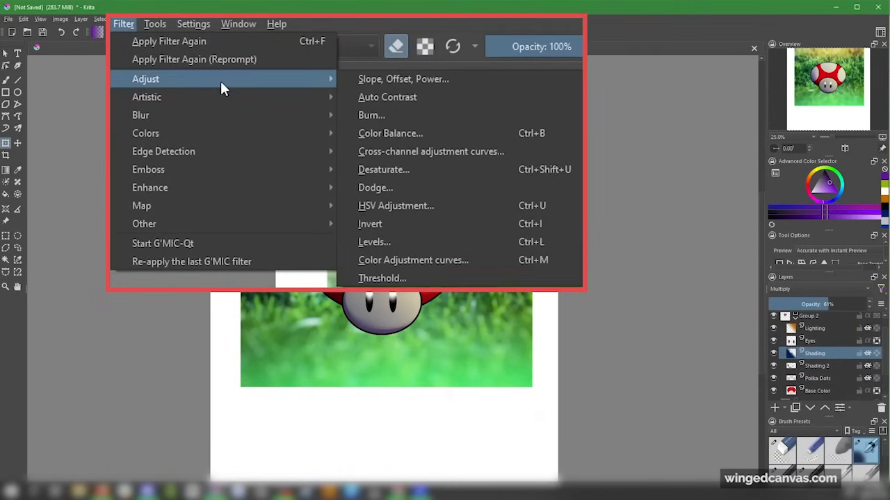
pyautogui.click(466, 205)
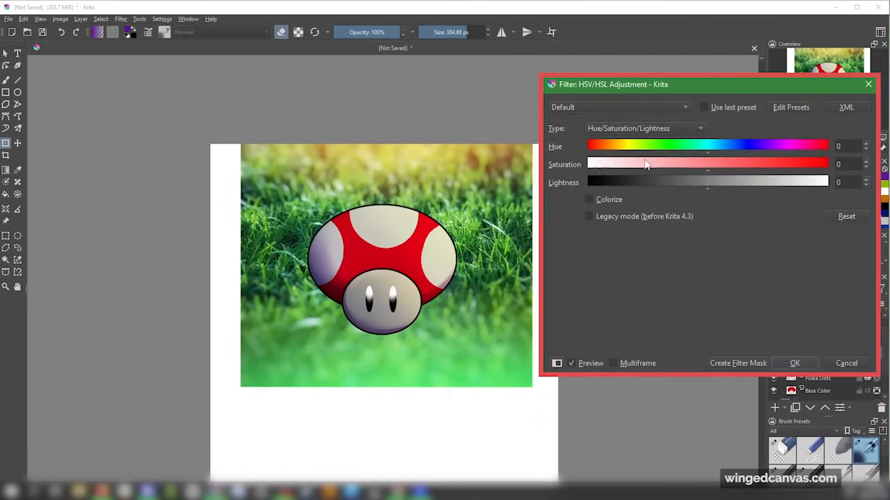
pyautogui.moveTo(616, 148); pyautogui.dragTo(686, 158)
pyautogui.moveTo(709, 169); pyautogui.dragTo(828, 168)
pyautogui.moveTo(686, 148)
pyautogui.mouseDown()
pyautogui.moveTo(673, 146)
pyautogui.moveTo(705, 149)
pyautogui.moveTo(693, 150)
pyautogui.mouseUp()
pyautogui.moveTo(705, 183); pyautogui.dragTo(748, 189)
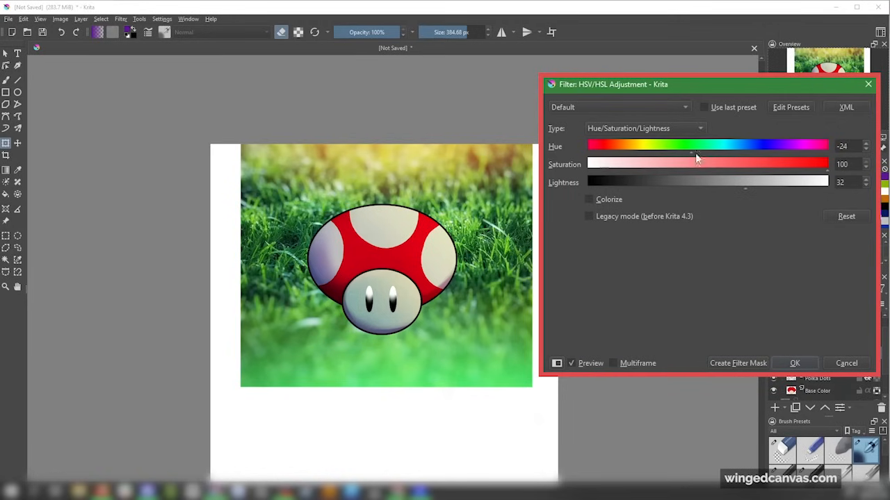
pyautogui.moveTo(695, 148); pyautogui.dragTo(750, 170)
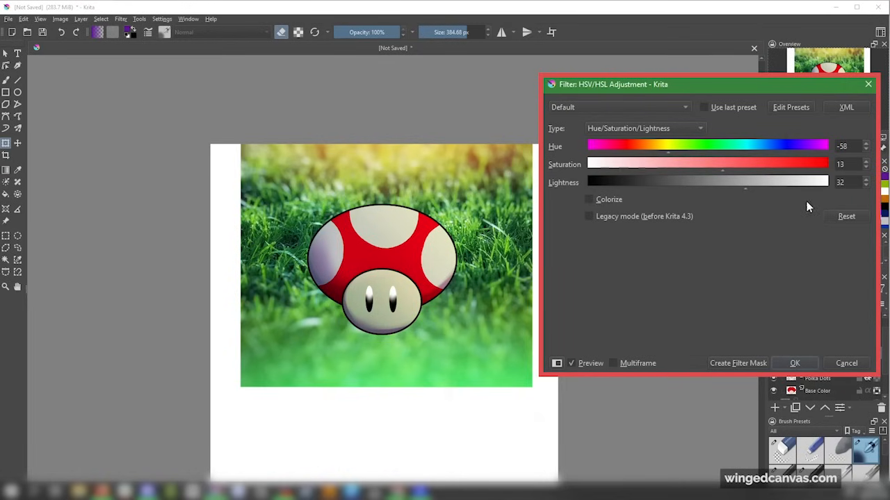
pyautogui.click(795, 363)
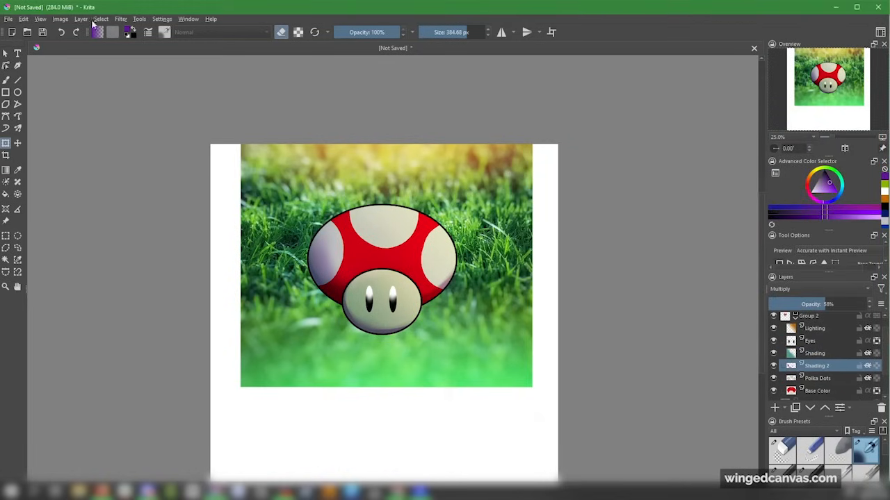
# Shift the Shading 2 layer's colour toward green with an HSV Adjustment to match the grass.
pyautogui.click(120, 19)
pyautogui.moveTo(151, 51)
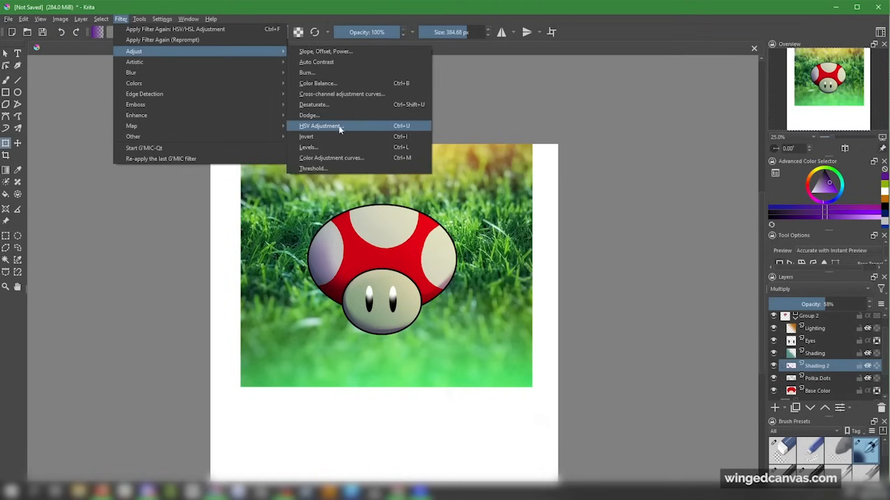
pyautogui.click(339, 127)
pyautogui.moveTo(643, 171)
pyautogui.mouseDown()
pyautogui.moveTo(653, 171)
pyautogui.moveTo(636, 177)
pyautogui.mouseUp()
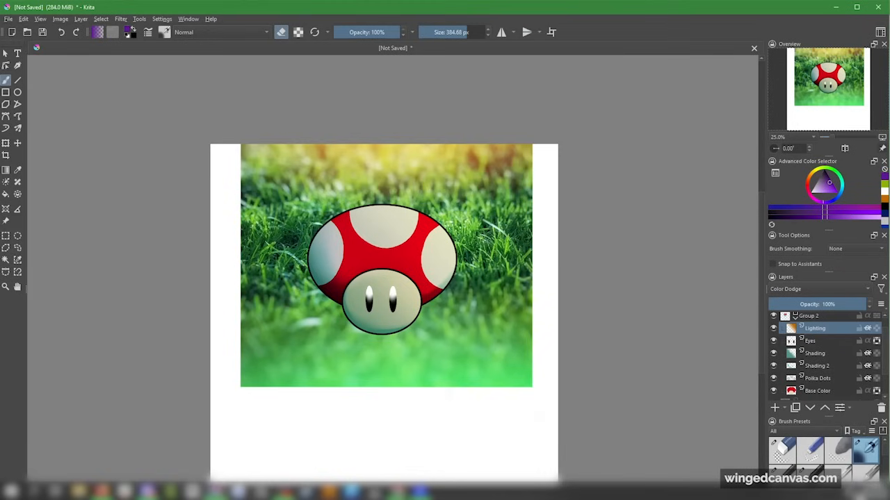
# Add a new paint layer and place it inside Group 2 directly below Base Color.
pyautogui.scroll(-2, 830, 385)
pyautogui.click(813, 357)
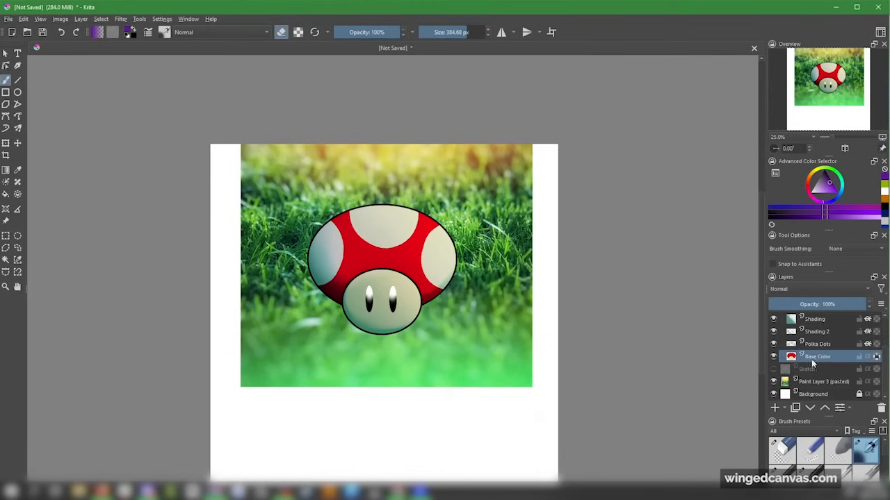
pyautogui.click(837, 369)
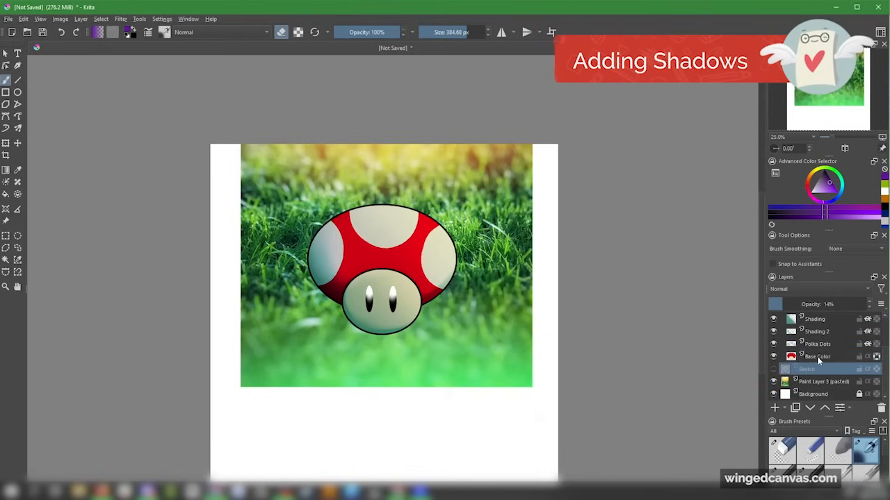
pyautogui.click(699, 438)
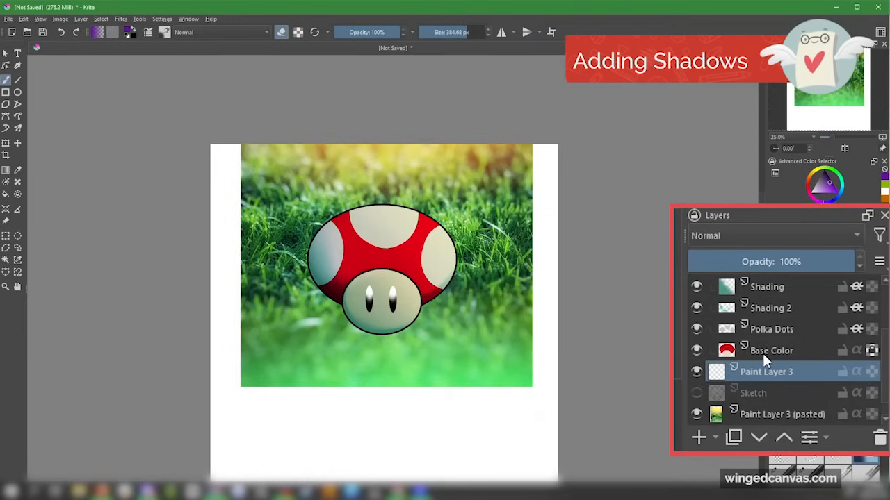
pyautogui.moveTo(771, 372)
pyautogui.mouseDown()
pyautogui.moveTo(763, 356)
pyautogui.moveTo(772, 370)
pyautogui.mouseUp()
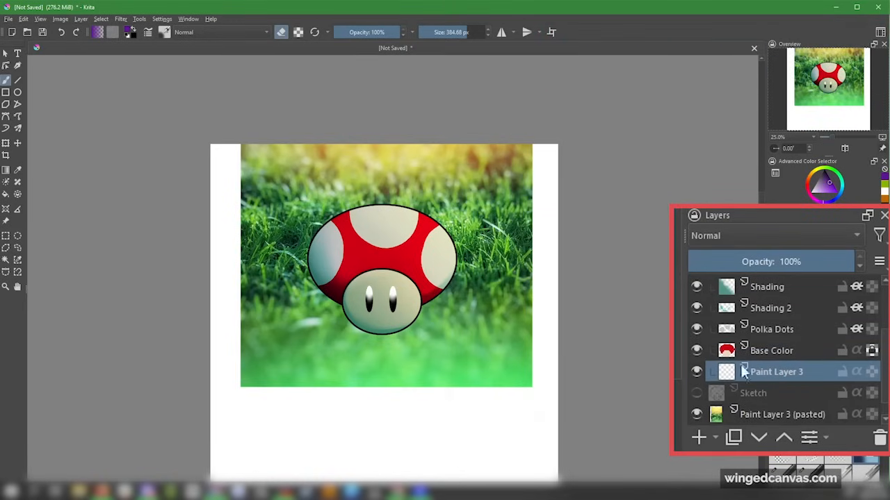
# Paint a dark olive shadow on the grass beneath the mushroom with a brush of about 90 px.
pyautogui.click(813, 477)
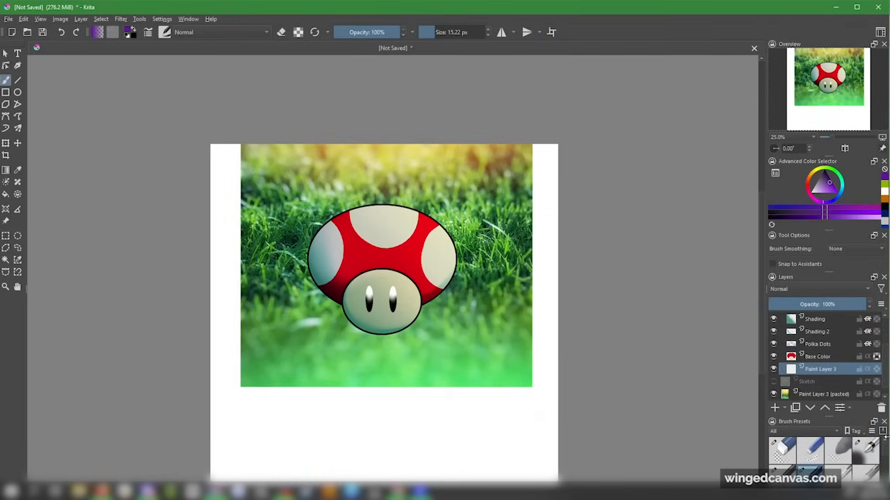
pyautogui.moveTo(829, 416); pyautogui.dragTo(828, 368)
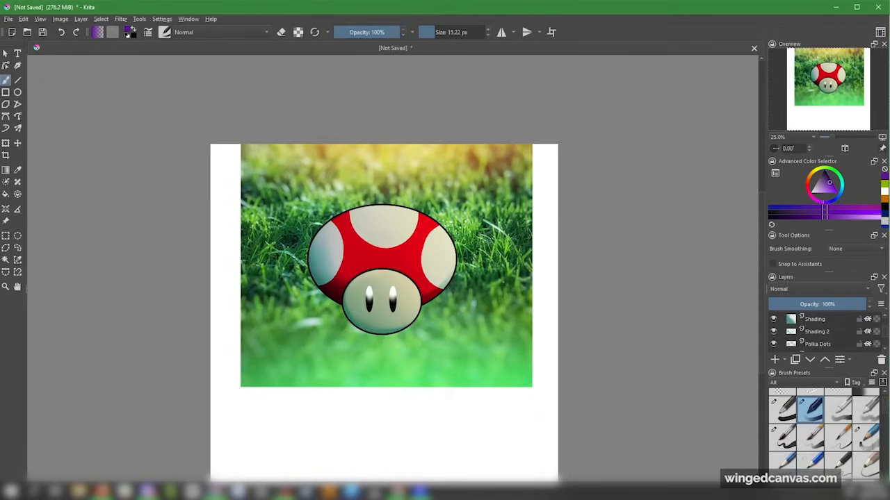
pyautogui.click(447, 33)
pyautogui.click(828, 177)
pyautogui.click(833, 170)
pyautogui.click(817, 169)
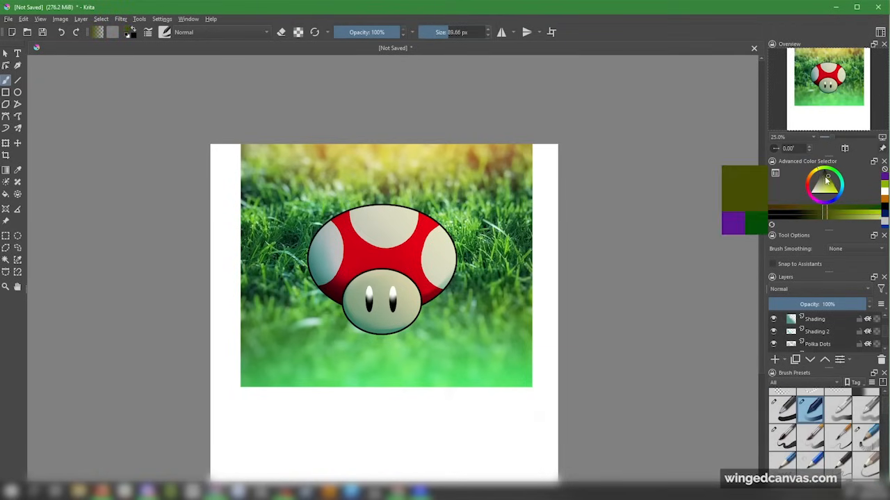
pyautogui.click(822, 178)
pyautogui.moveTo(353, 337)
pyautogui.mouseDown()
pyautogui.moveTo(425, 338)
pyautogui.moveTo(346, 331)
pyautogui.moveTo(411, 345)
pyautogui.mouseUp()
# Soften the shadow's edges with the airbrush in erase mode, and build the shadow back up with erasing off.
pyautogui.click(866, 393)
pyautogui.click(281, 33)
pyautogui.click(281, 32)
pyautogui.moveTo(421, 275)
pyautogui.mouseDown()
pyautogui.moveTo(381, 290)
pyautogui.moveTo(423, 316)
pyautogui.mouseUp()
pyautogui.moveTo(423, 316); pyautogui.dragTo(341, 310)
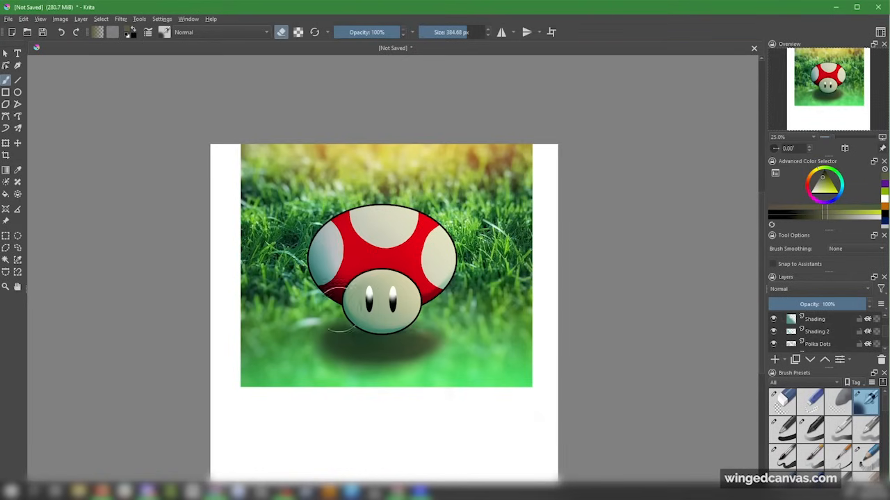
pyautogui.moveTo(299, 359)
pyautogui.mouseDown()
pyautogui.moveTo(453, 372)
pyautogui.moveTo(330, 372)
pyautogui.moveTo(445, 364)
pyautogui.mouseUp()
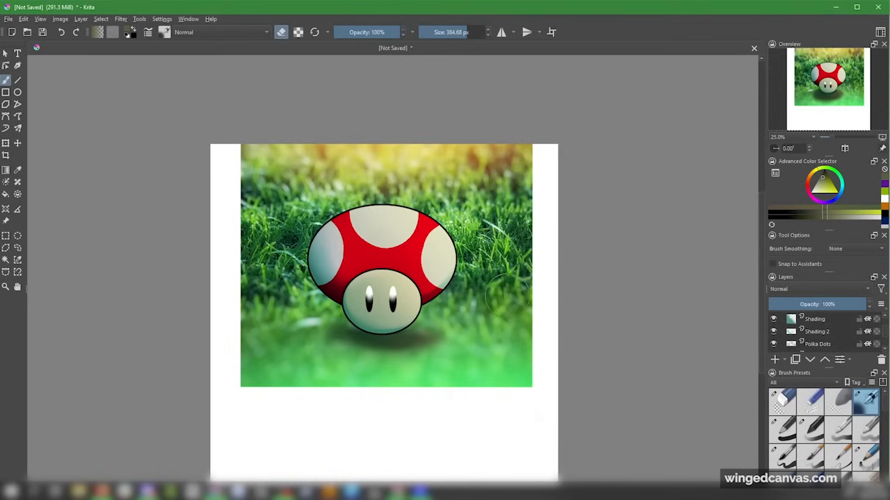
pyautogui.click(281, 32)
pyautogui.moveTo(358, 349)
pyautogui.mouseDown()
pyautogui.moveTo(403, 346)
pyautogui.moveTo(341, 335)
pyautogui.moveTo(437, 323)
pyautogui.mouseUp()
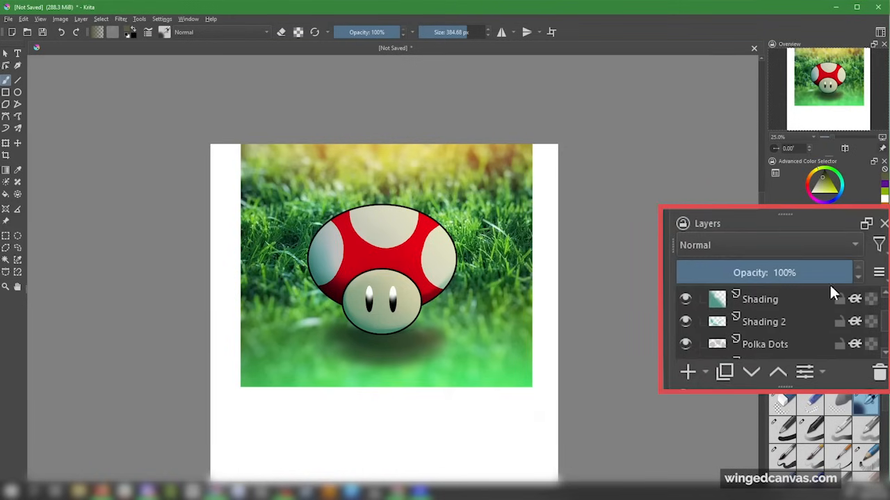
# Set the shadow layer to Multiply at 76% opacity and move the shadow slightly up under the mushroom.
pyautogui.click(832, 235)
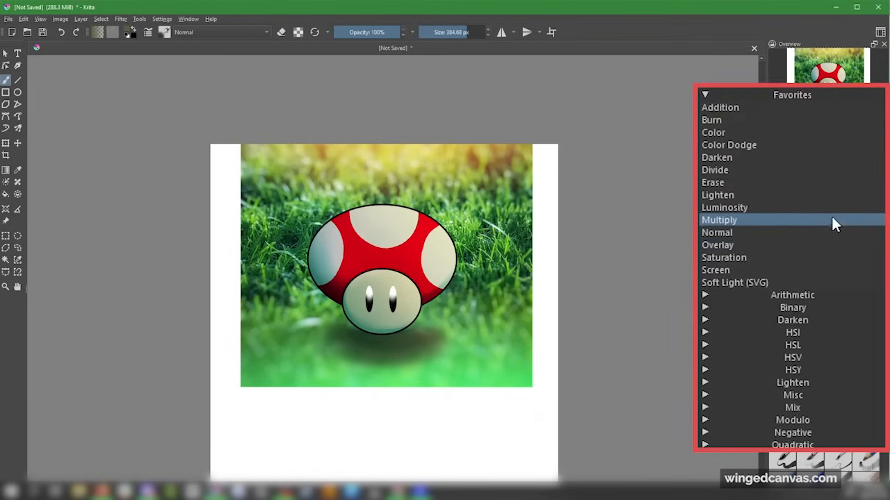
pyautogui.click(828, 221)
pyautogui.moveTo(824, 305); pyautogui.dragTo(837, 305)
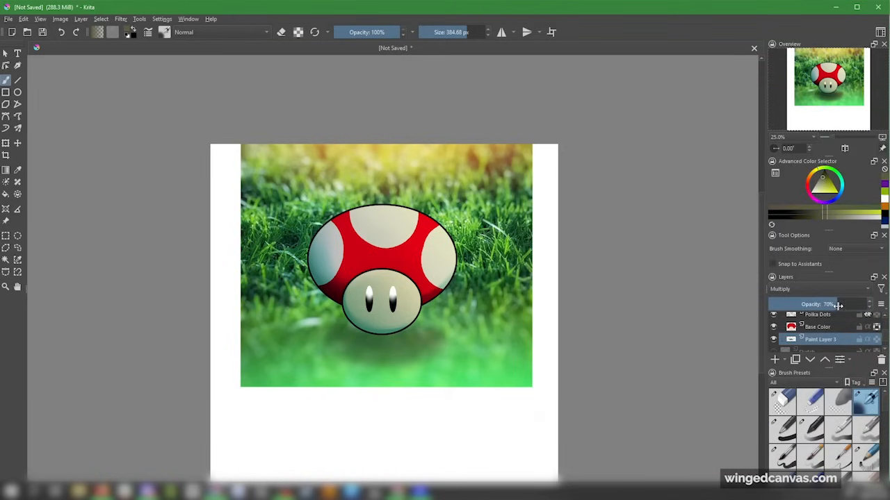
pyautogui.press('t')
pyautogui.moveTo(504, 325); pyautogui.dragTo(501, 311)
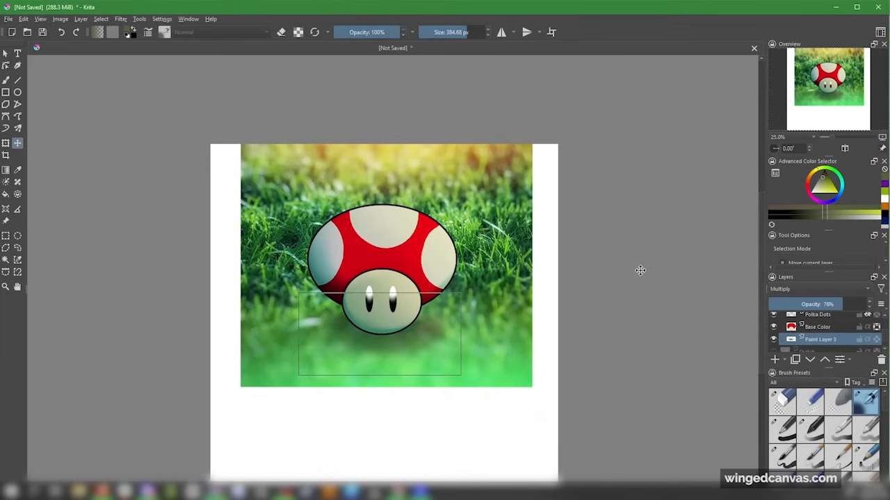
# Collapse Group 2 and rename it "Mushroom 1".
pyautogui.click(809, 339)
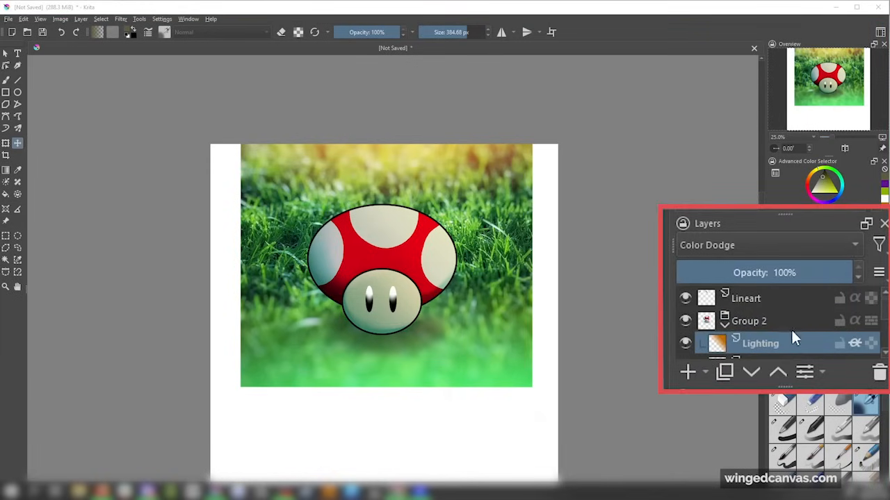
pyautogui.click(724, 324)
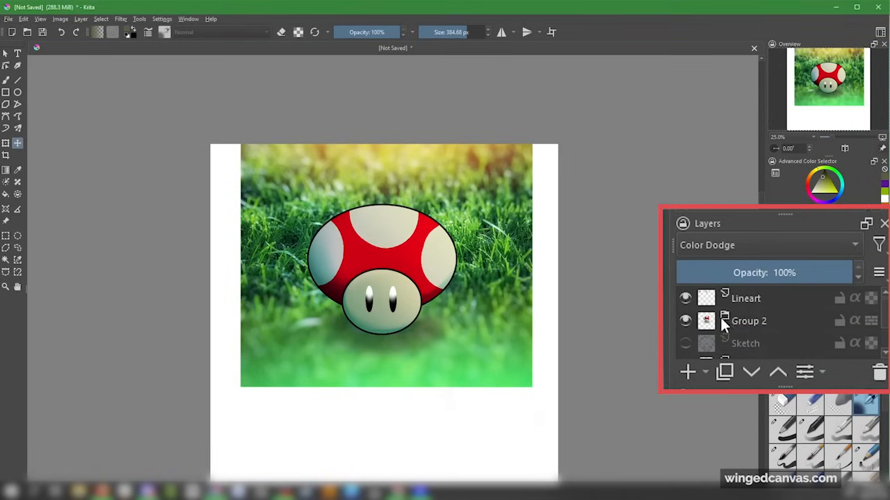
pyautogui.rightClick(760, 321)
pyautogui.doubleClick(753, 321)
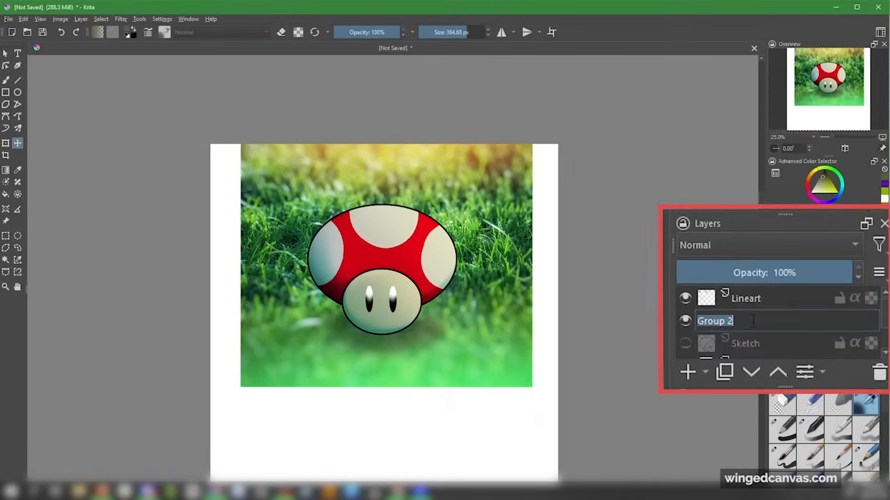
pyautogui.press('capslock')
pyautogui.write('Mushroom')
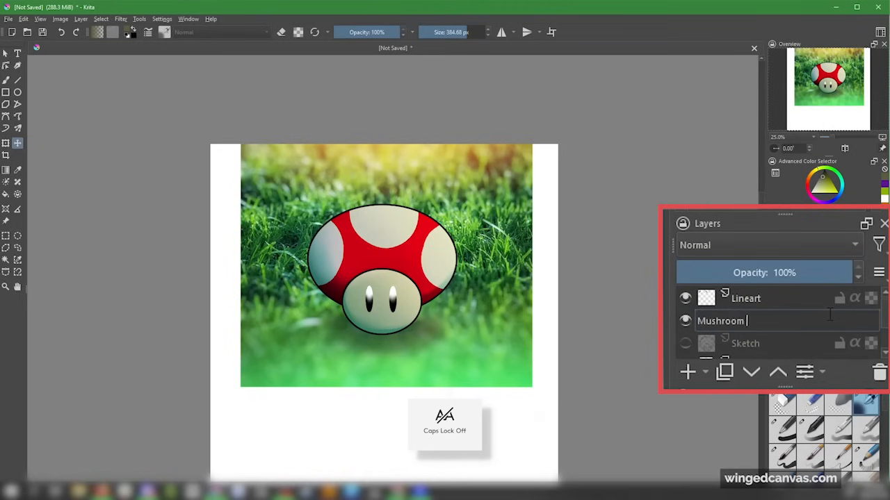
pyautogui.write(' 1')
pyautogui.click(769, 343)
pyautogui.click(838, 323)
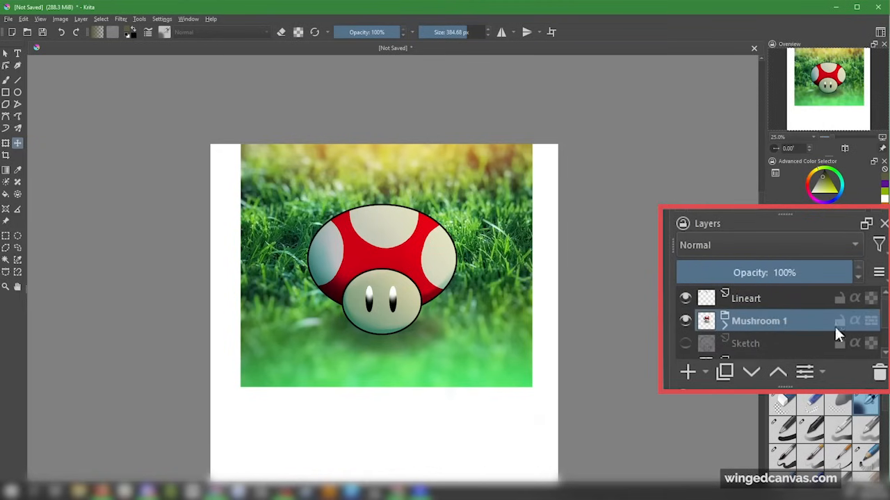
# Duplicate the Mushroom 1 group and move the copy to the right of the original mushroom.
pyautogui.rightClick(789, 320)
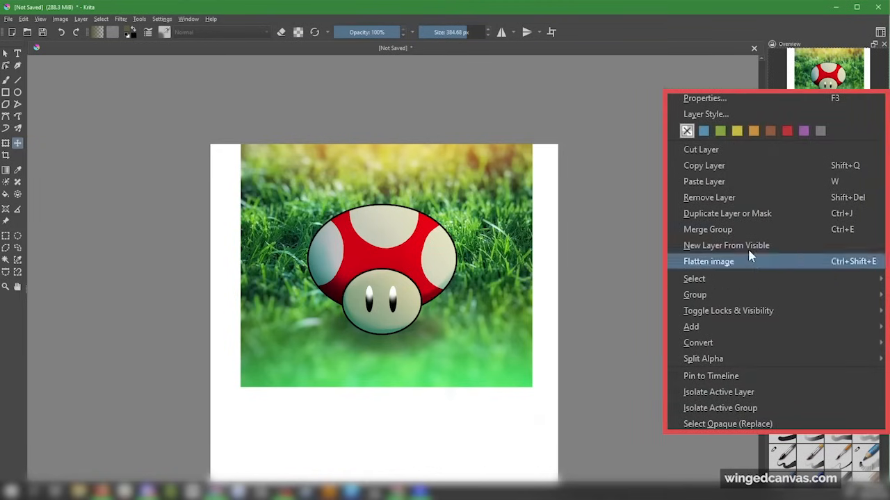
pyautogui.click(702, 213)
pyautogui.moveTo(452, 242); pyautogui.dragTo(486, 264)
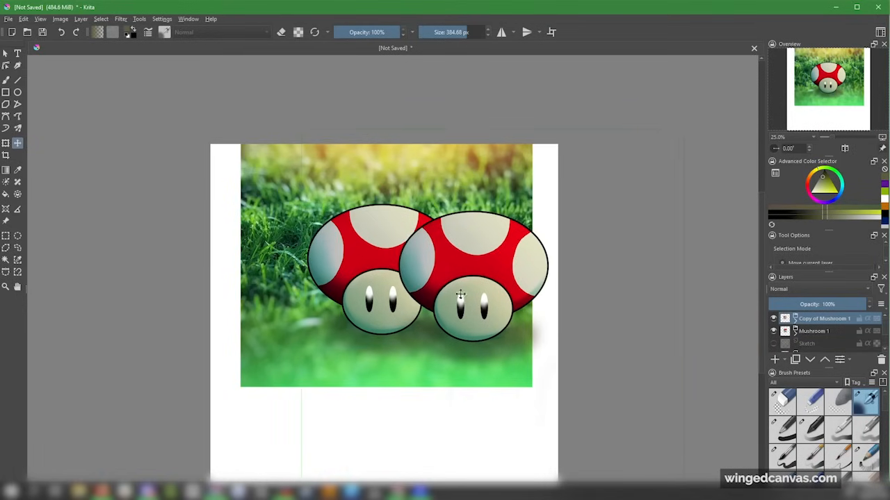
# Transform the copied mushroom group, scaling it down to a small mushroom beside the original at its lower right.
pyautogui.click(25, 22)
pyautogui.click(244, 82)
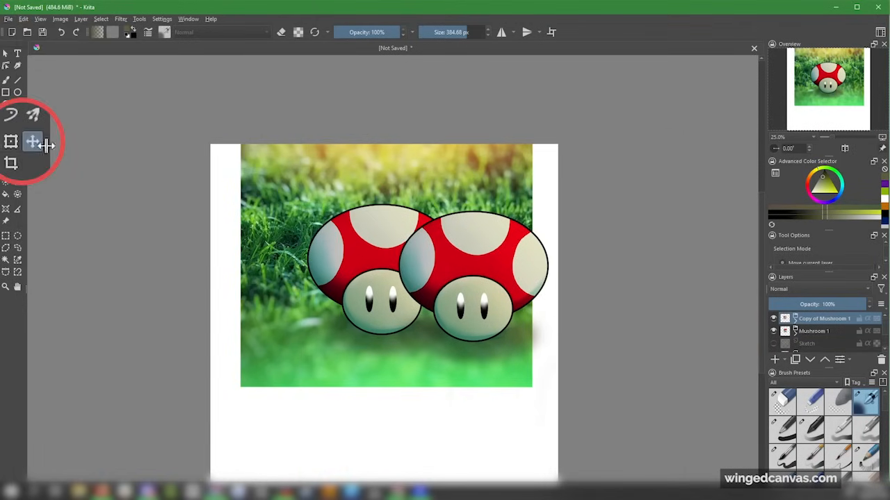
pyautogui.click(5, 142)
pyautogui.moveTo(512, 272); pyautogui.dragTo(493, 290)
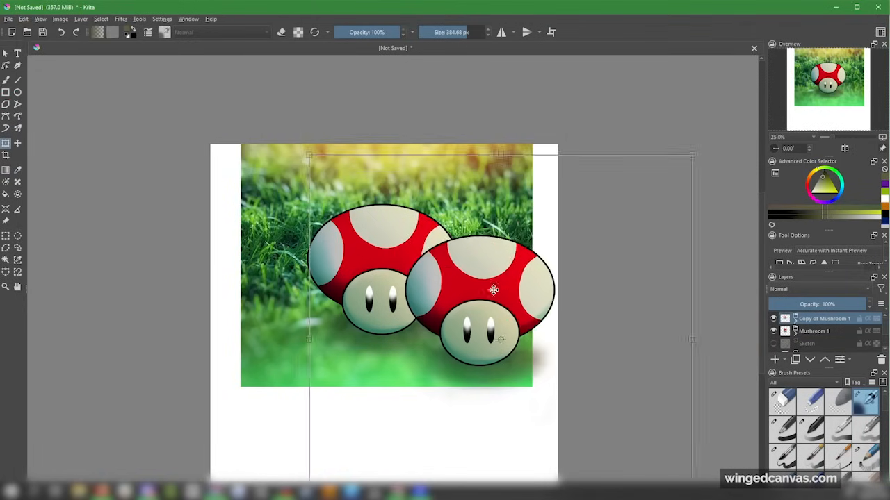
pyautogui.moveTo(310, 154)
pyautogui.mouseDown()
pyautogui.moveTo(553, 394)
pyautogui.moveTo(493, 330)
pyautogui.moveTo(482, 294)
pyautogui.moveTo(478, 304)
pyautogui.moveTo(487, 305)
pyautogui.mouseUp()
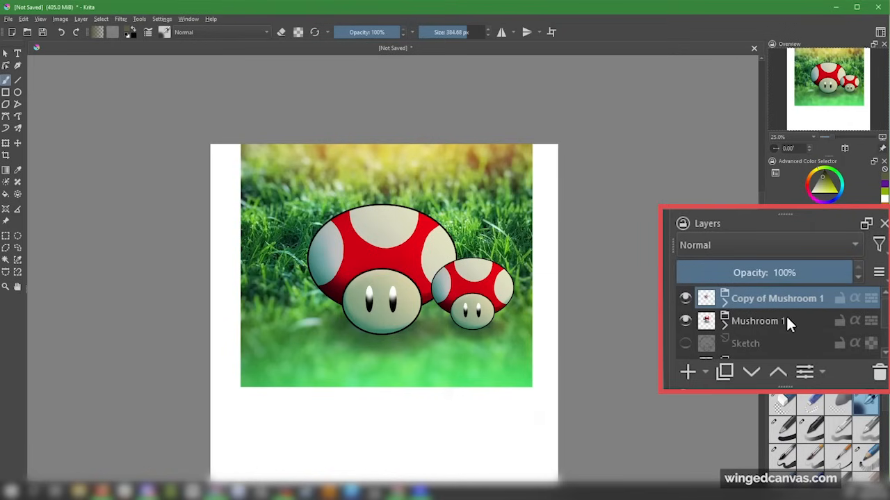
# Place the copied group beneath Mushroom 1 in the layer order and rename it "Small Mushroom".
pyautogui.moveTo(788, 322); pyautogui.dragTo(782, 332)
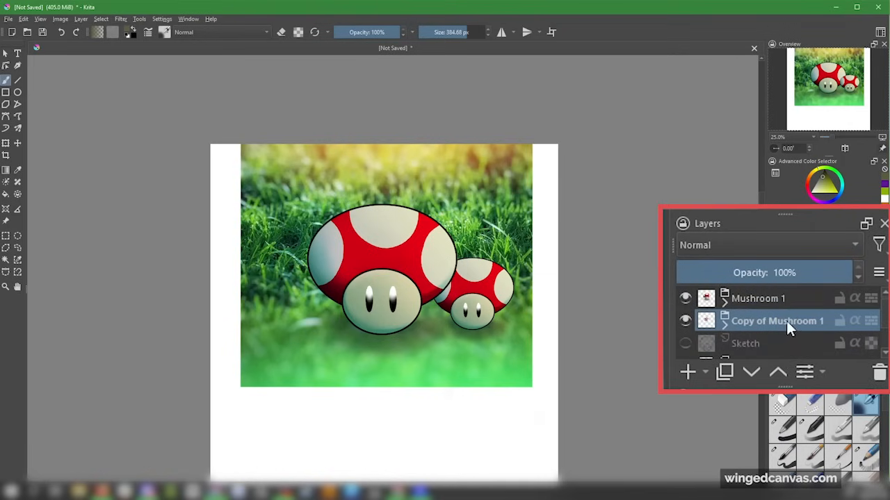
pyautogui.doubleClick(788, 321)
pyautogui.write('Small Mushroom')
pyautogui.press('Return')
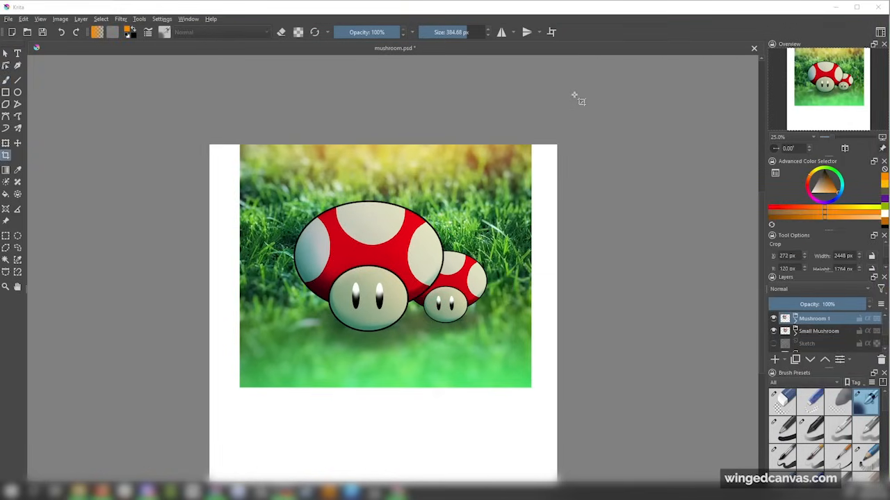
# Add a new paint layer above Mushroom 1 and fill it with a linear red-orange gradient running from the picture's top edge downward.
pyautogui.click(777, 359)
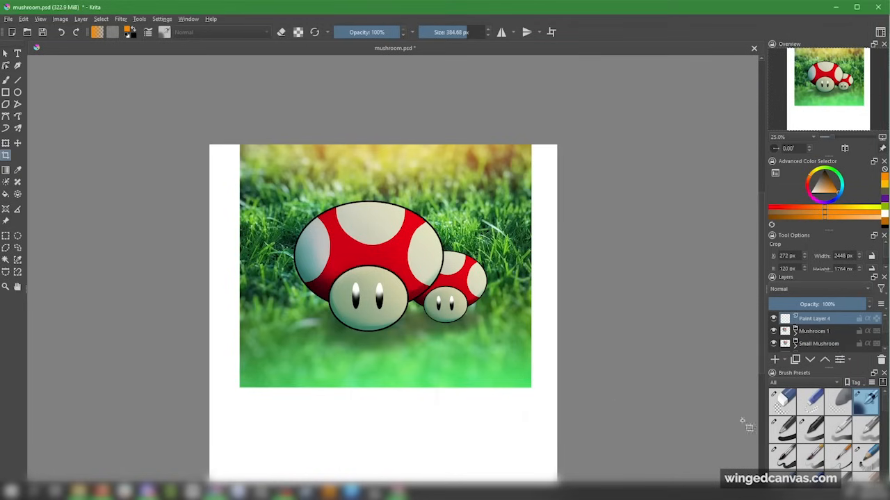
pyautogui.click(6, 169)
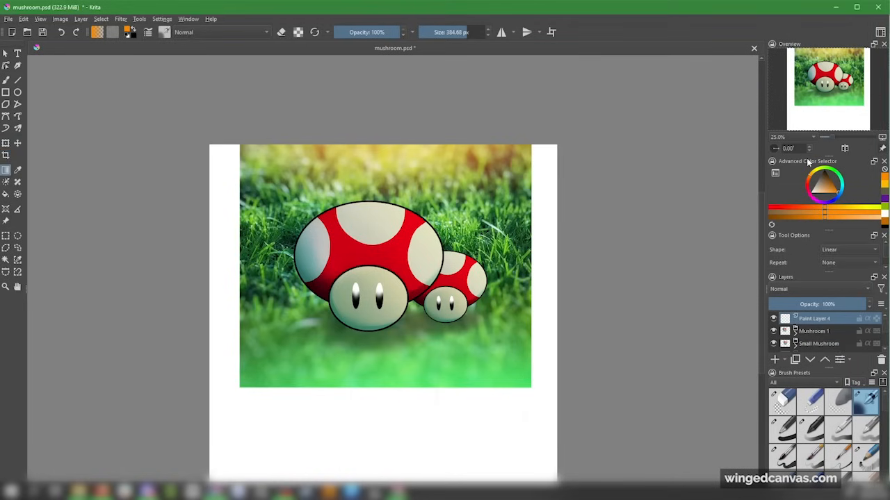
pyautogui.click(810, 178)
pyautogui.click(808, 182)
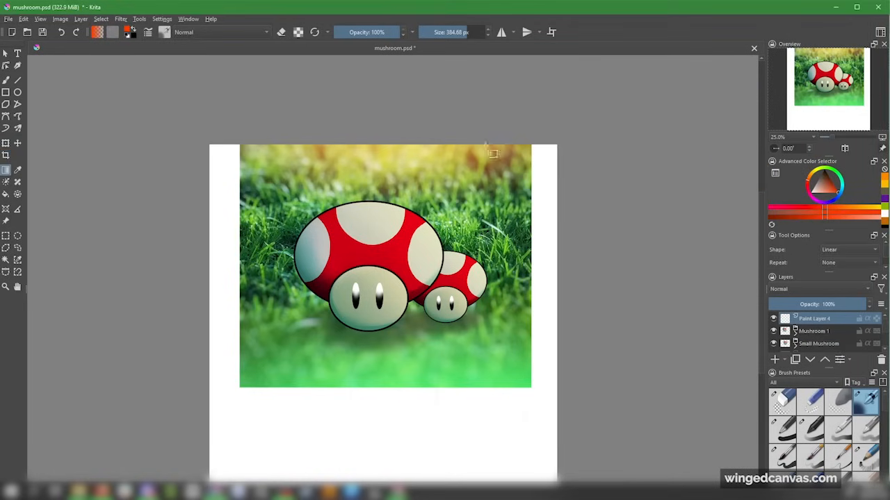
pyautogui.moveTo(447, 148); pyautogui.dragTo(397, 369)
# Try other blend modes such as Luminosity on the gradient layer, and set it to Overlay at 22% opacity.
pyautogui.click(808, 289)
pyautogui.click(805, 274)
pyautogui.click(821, 292)
pyautogui.click(819, 290)
pyautogui.click(811, 304)
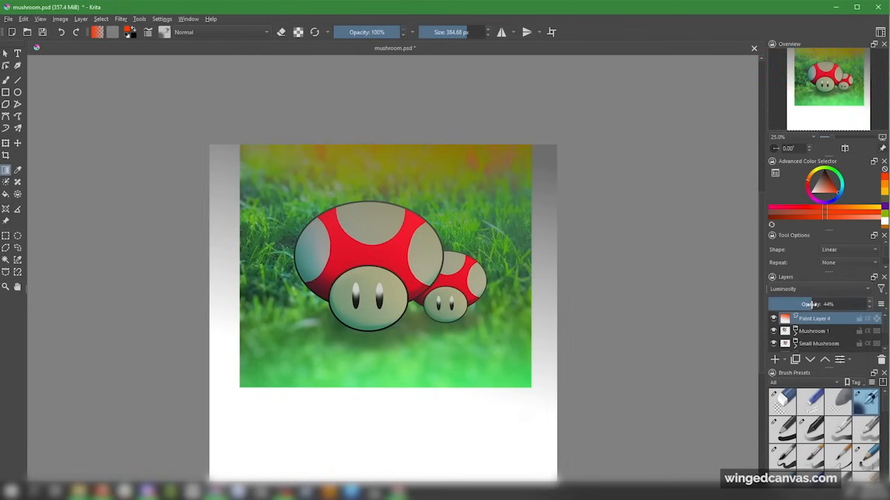
pyautogui.click(806, 289)
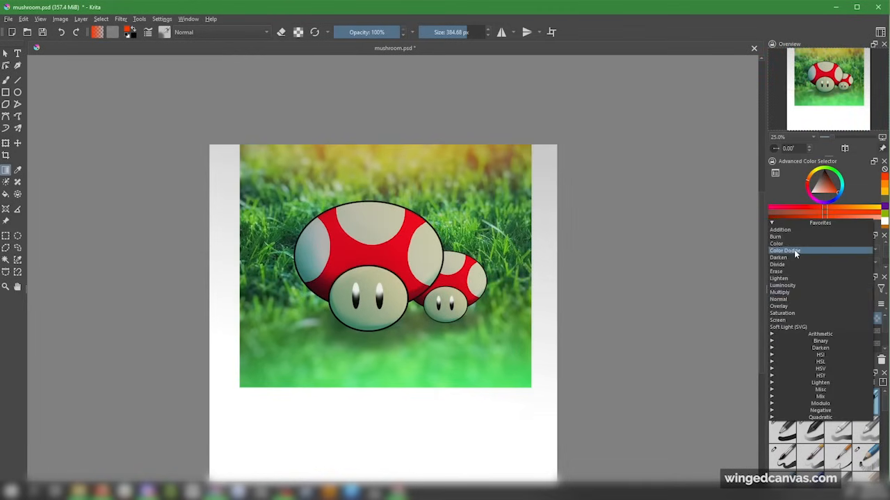
pyautogui.click(794, 249)
pyautogui.click(826, 288)
pyautogui.click(811, 319)
pyautogui.click(805, 289)
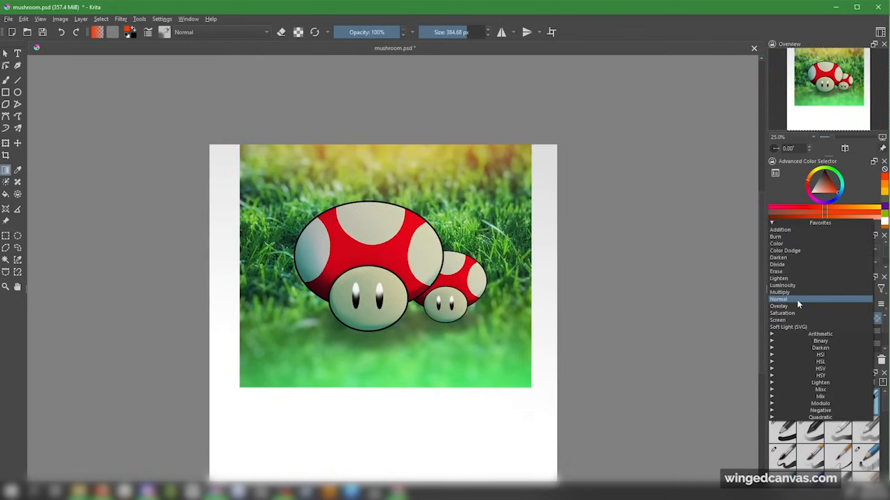
pyautogui.click(791, 306)
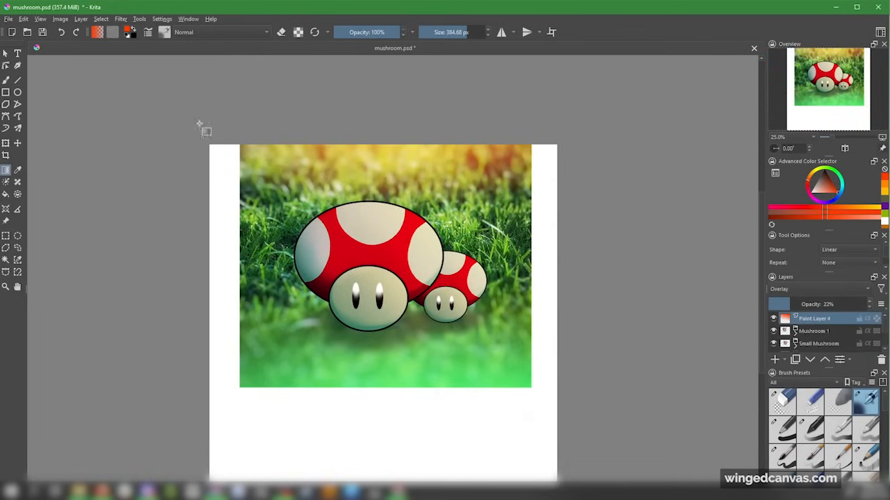
# Crop the canvas to the grass picture around both mushrooms, about 2460 px wide and 1664 px high.
pyautogui.click(5, 155)
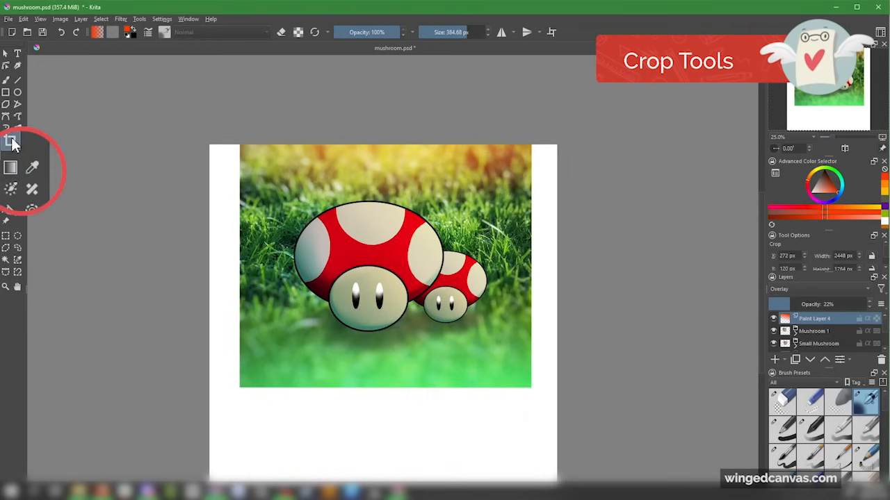
pyautogui.click(242, 148)
pyautogui.moveTo(242, 149); pyautogui.dragTo(537, 393)
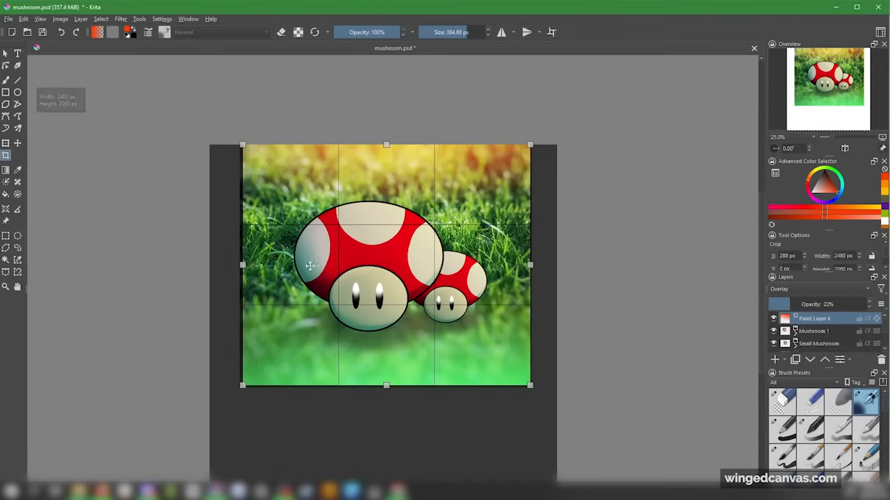
pyautogui.moveTo(386, 144); pyautogui.dragTo(387, 159)
pyautogui.moveTo(380, 386); pyautogui.dragTo(381, 362)
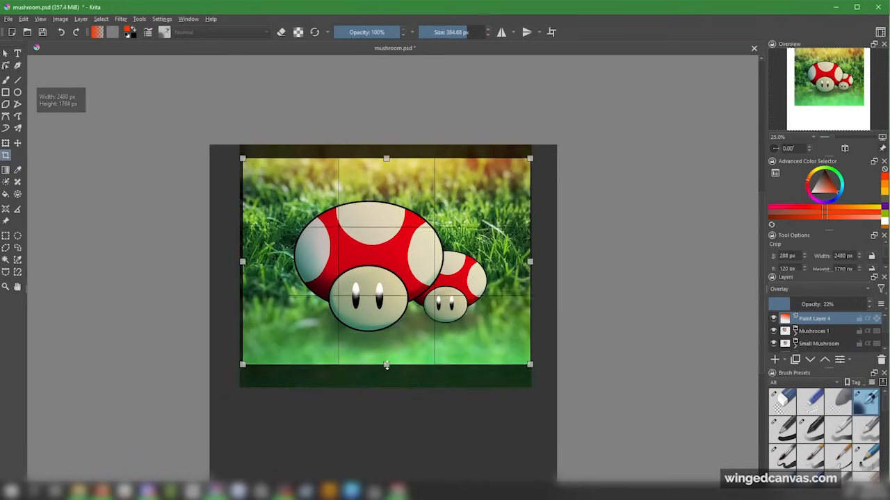
pyautogui.moveTo(531, 259); pyautogui.dragTo(520, 259)
pyautogui.moveTo(242, 249); pyautogui.dragTo(240, 264)
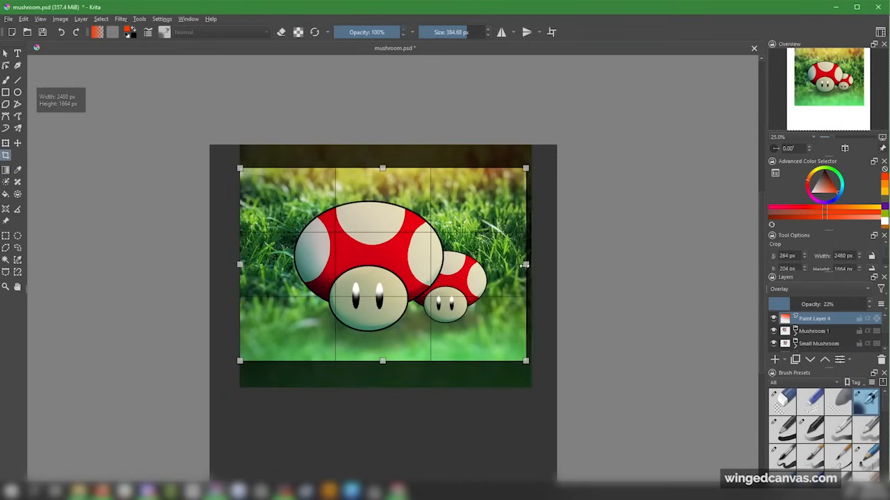
pyautogui.press('Return')
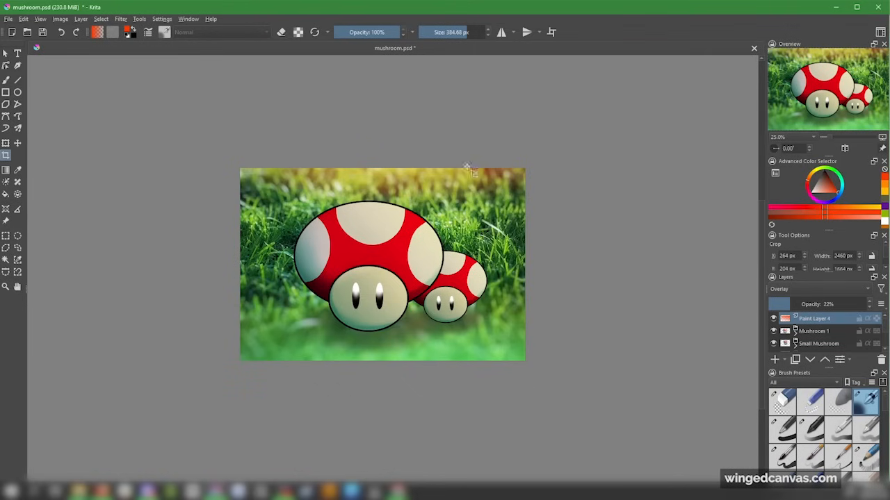
# Flatten the image into a single layer, accepting the loss of the hidden layers.
pyautogui.rightClick(824, 333)
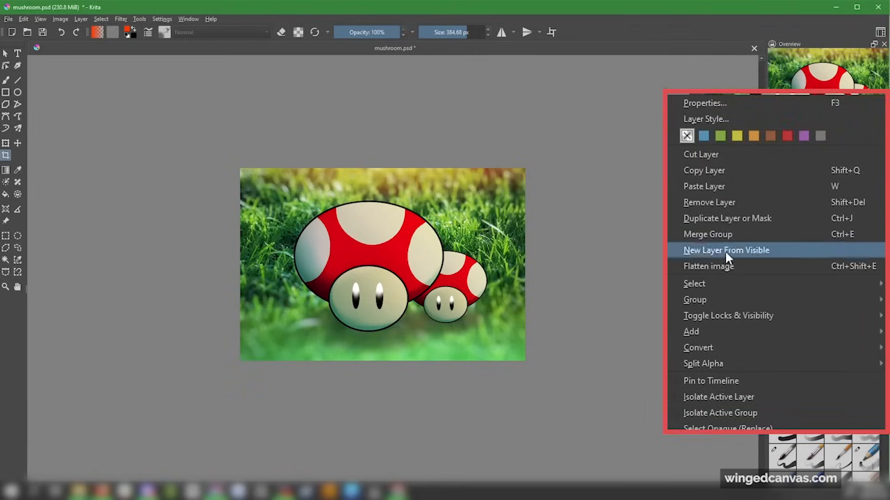
pyautogui.click(734, 266)
pyautogui.moveTo(486, 256); pyautogui.dragTo(560, 258)
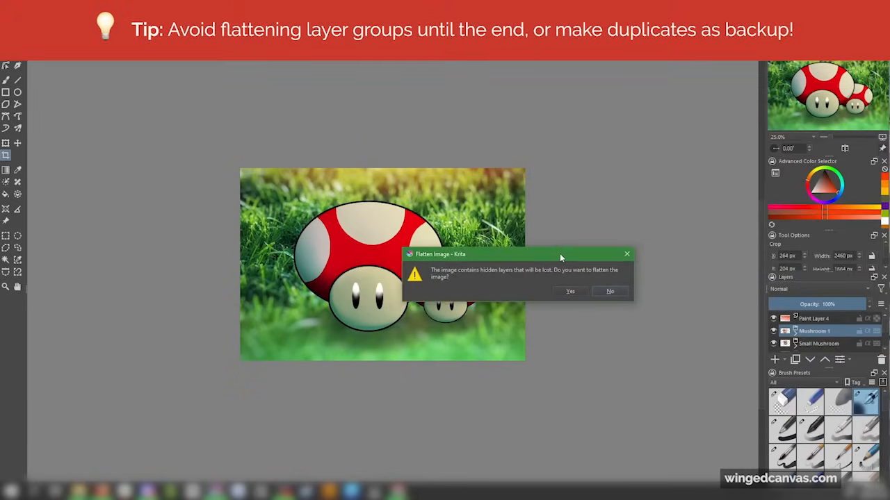
pyautogui.click(576, 292)
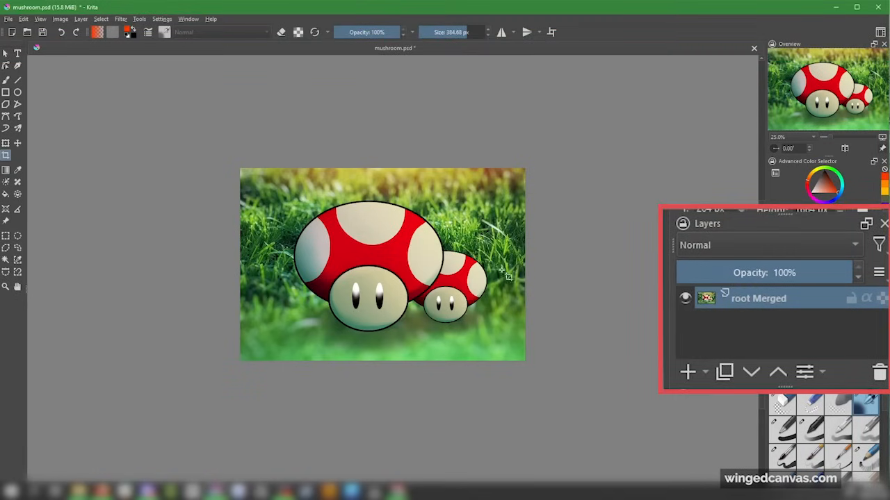
# Move the flattened layer to test that everything shifts together, and undo the move.
pyautogui.click(19, 143)
pyautogui.moveTo(368, 208); pyautogui.dragTo(413, 219)
pyautogui.hotkey('ctrl', 'z')
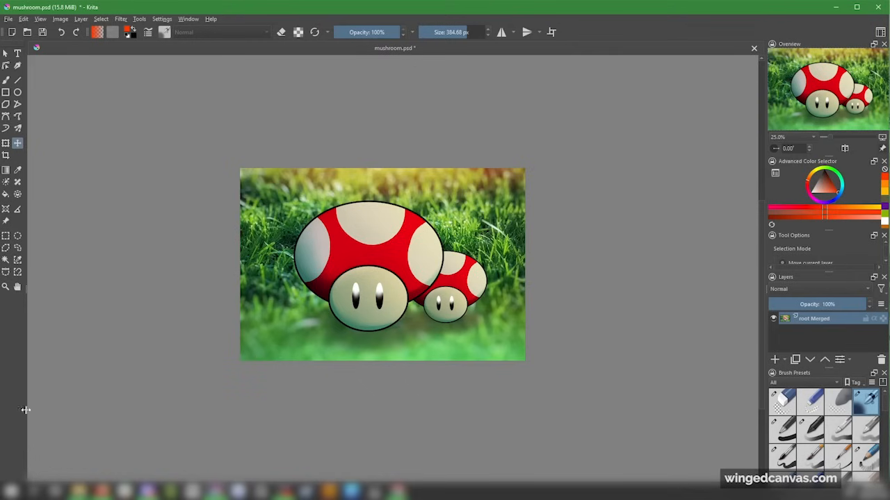
# Apply an HSV/HSL adjustment to the flattened layer, shifting the hue slightly so the mushroom reds turn more orange.
pyautogui.click(121, 19)
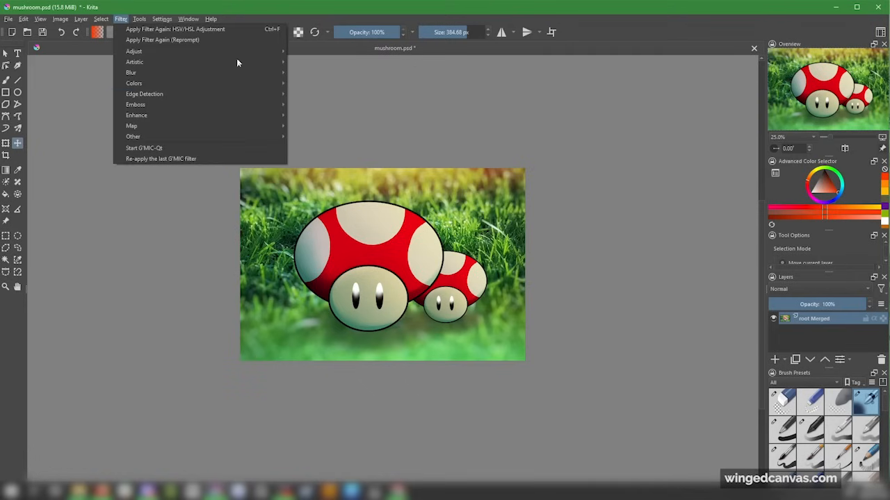
pyautogui.moveTo(178, 105)
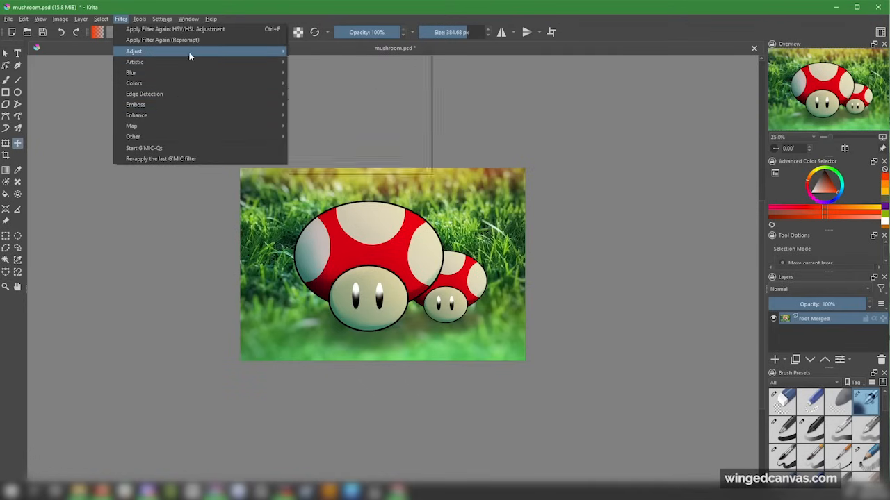
pyautogui.moveTo(189, 51)
pyautogui.click(352, 126)
pyautogui.moveTo(663, 174); pyautogui.dragTo(687, 173)
pyautogui.click(689, 184)
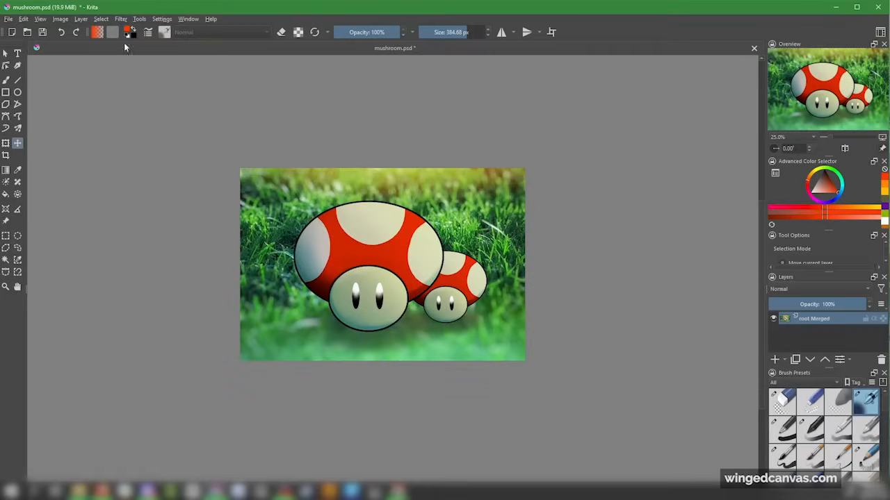
# Save the flattened picture as a separate Photoshop image (*.psd) named "mushroomflatten" in the Demo Art folder.
pyautogui.click(10, 21)
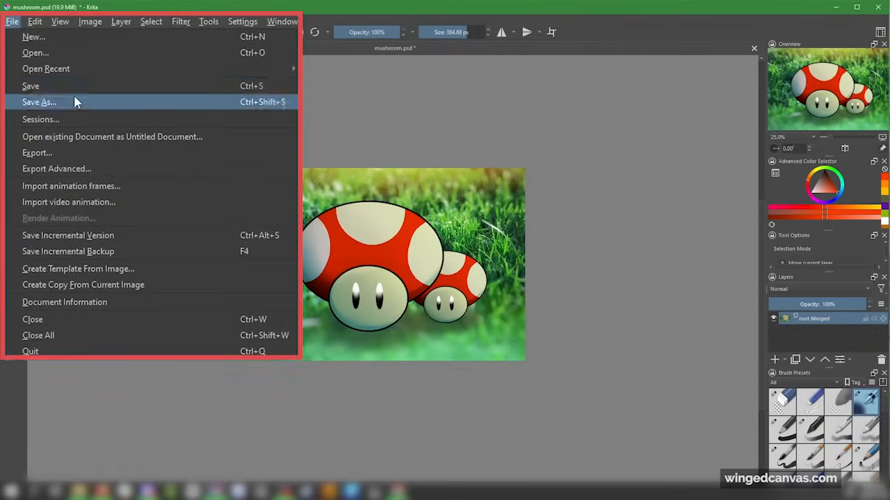
pyautogui.click(115, 103)
pyautogui.click(124, 234)
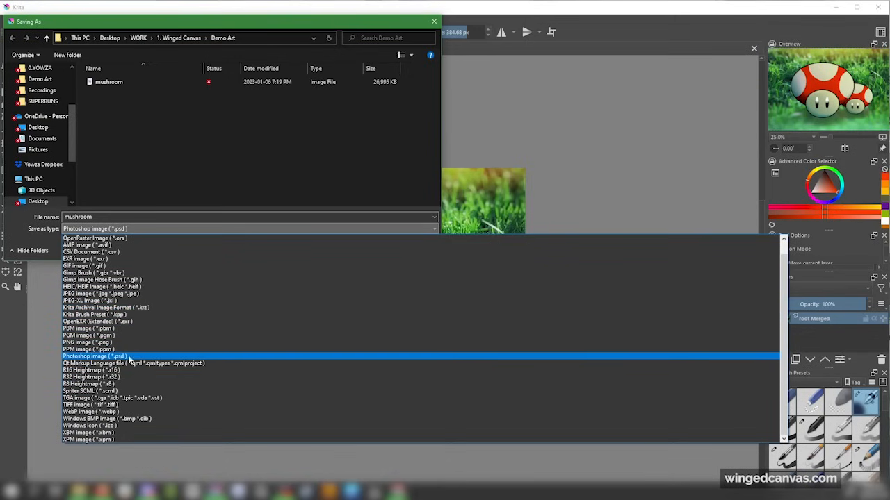
pyautogui.click(139, 357)
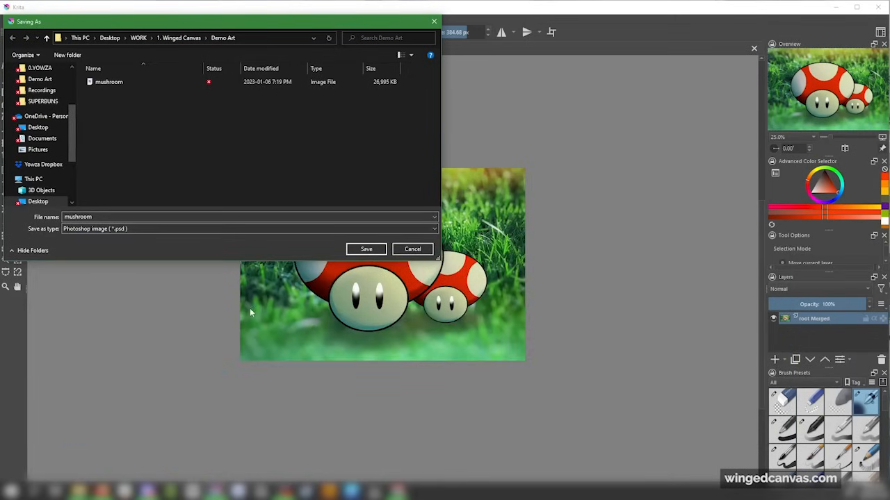
pyautogui.click(362, 253)
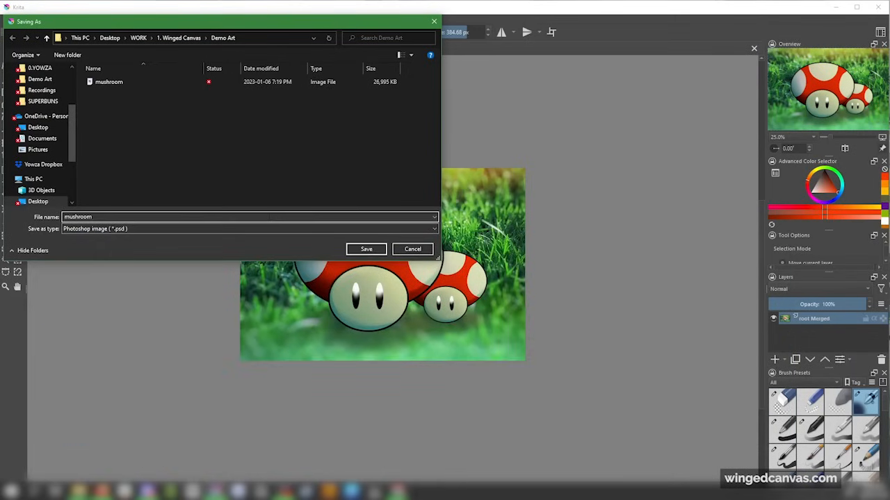
pyautogui.click(366, 250)
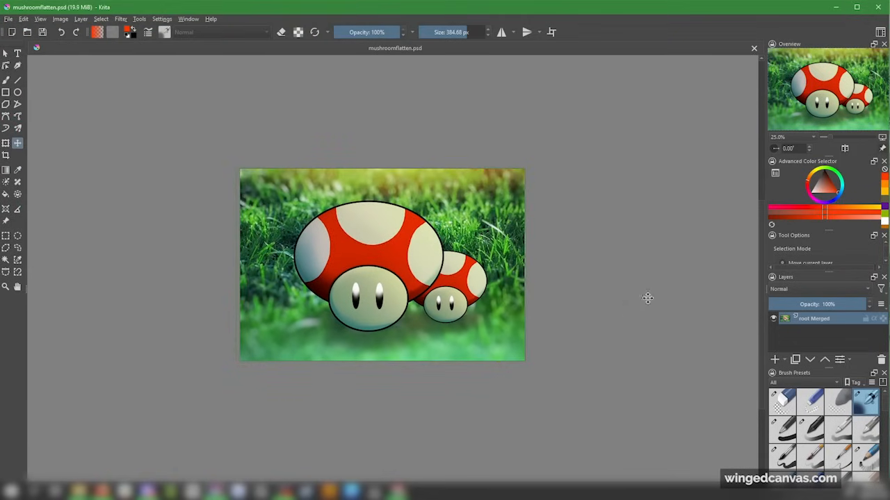